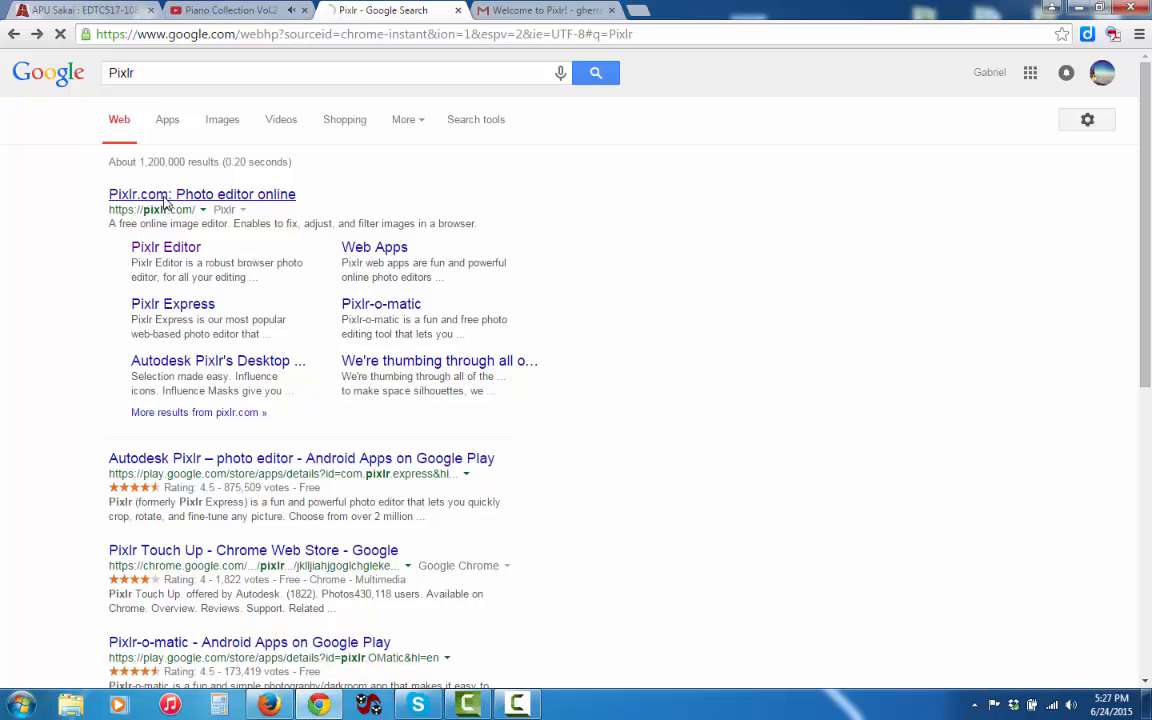
Open the Pixlr.com site from the search results and launch the Pixlr Editor web app.
click(165, 203)
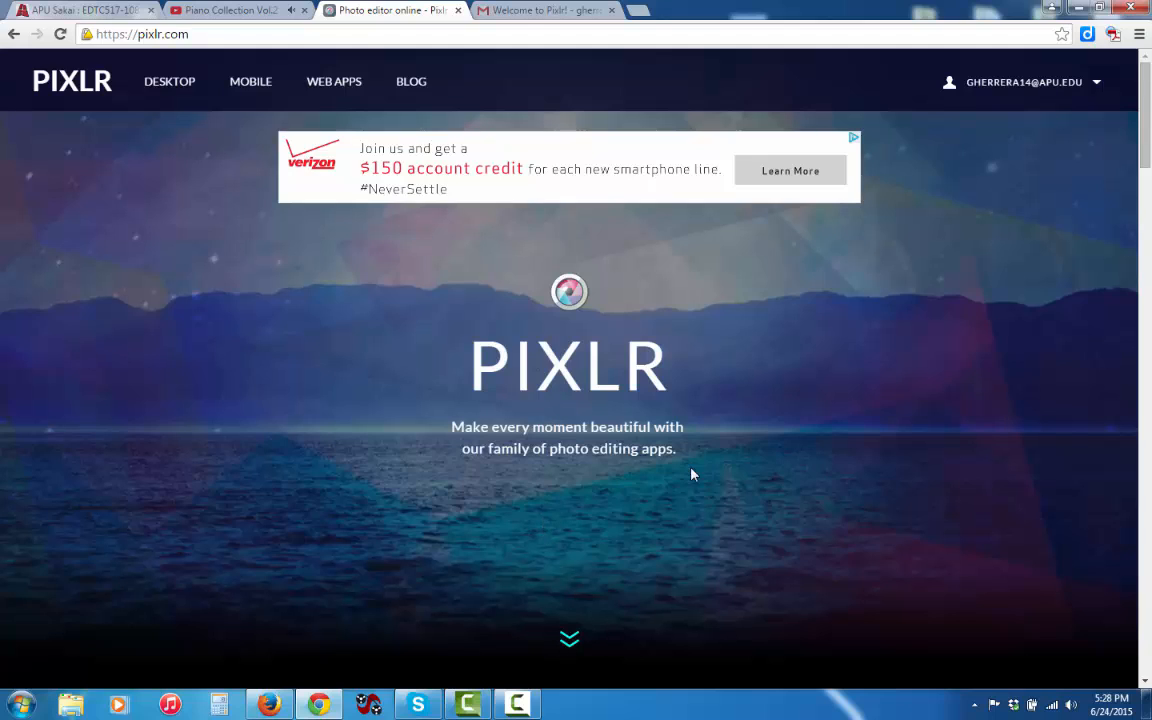
click(569, 645)
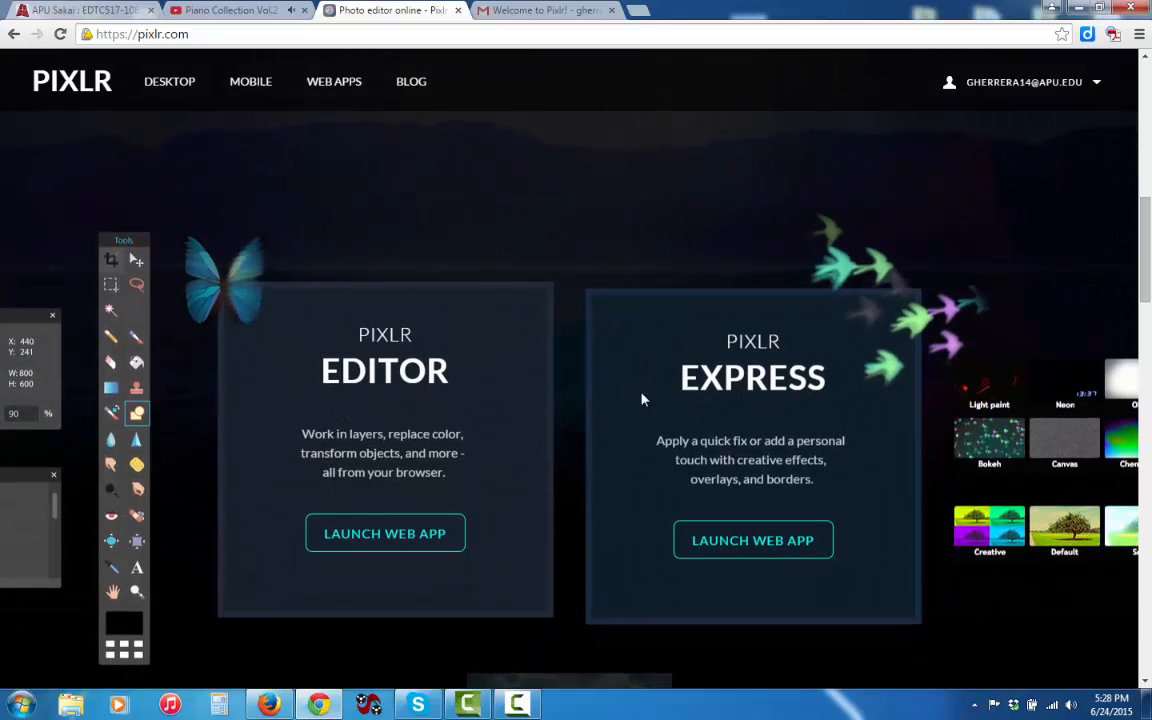
click(370, 540)
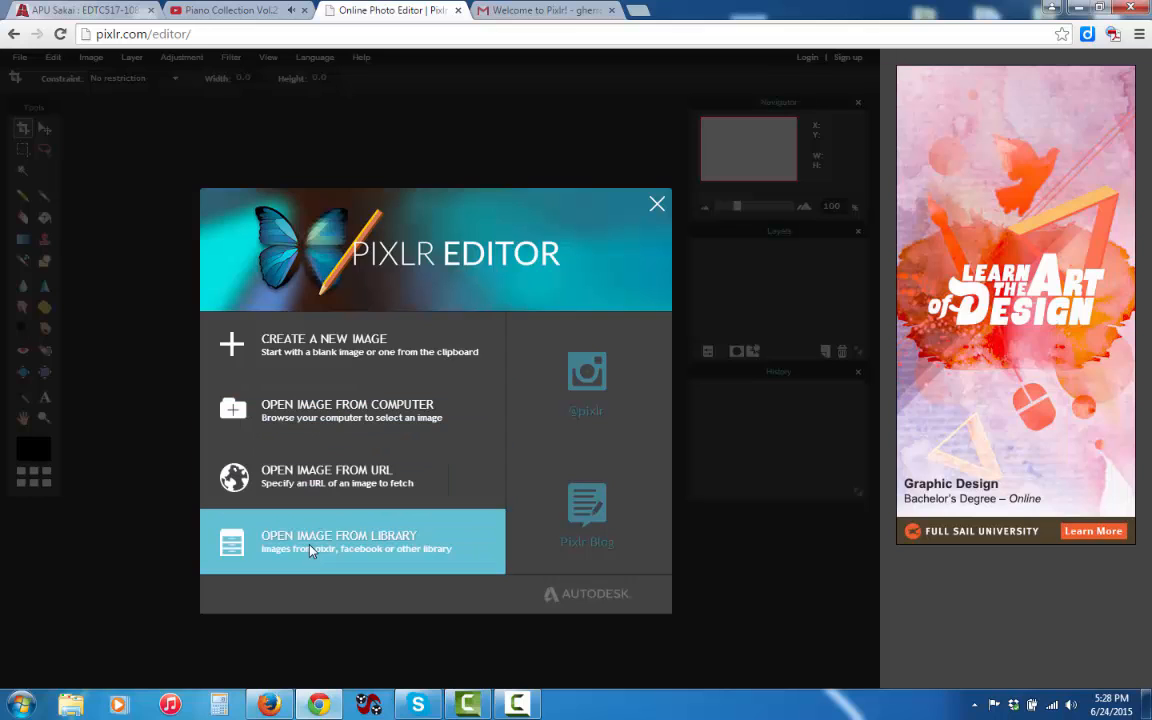
Open the image IMG_1827 from the computer's Desktop folder.
click(298, 415)
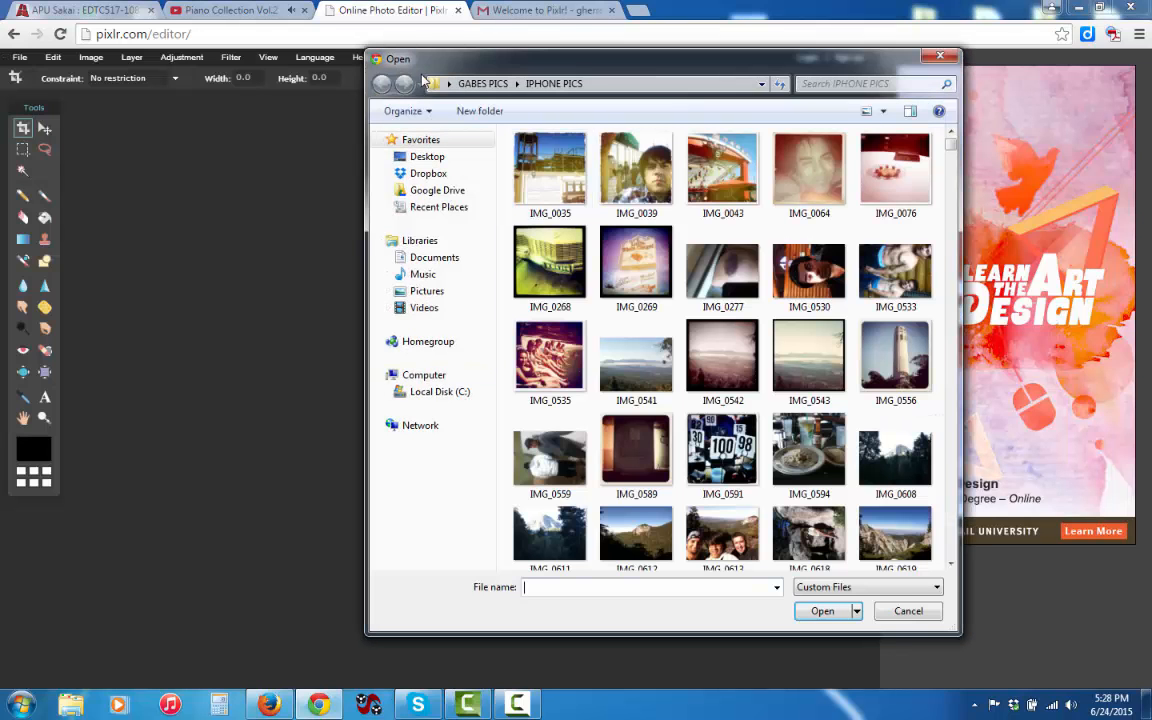
click(413, 159)
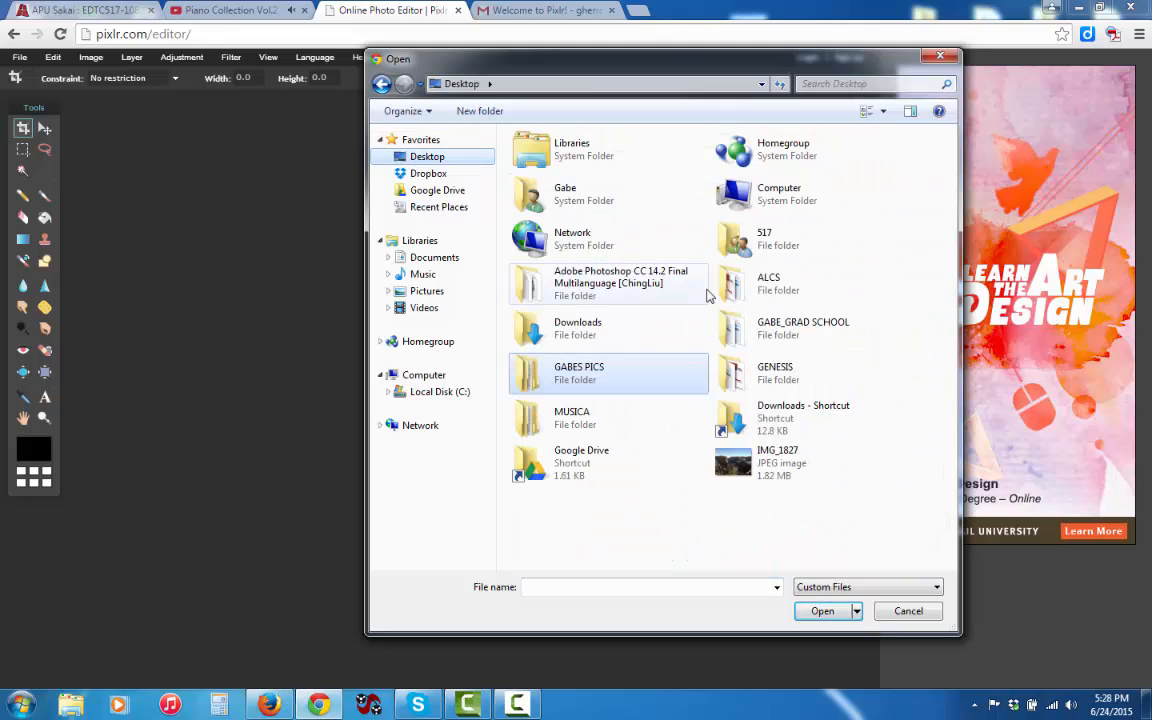
double_click(765, 462)
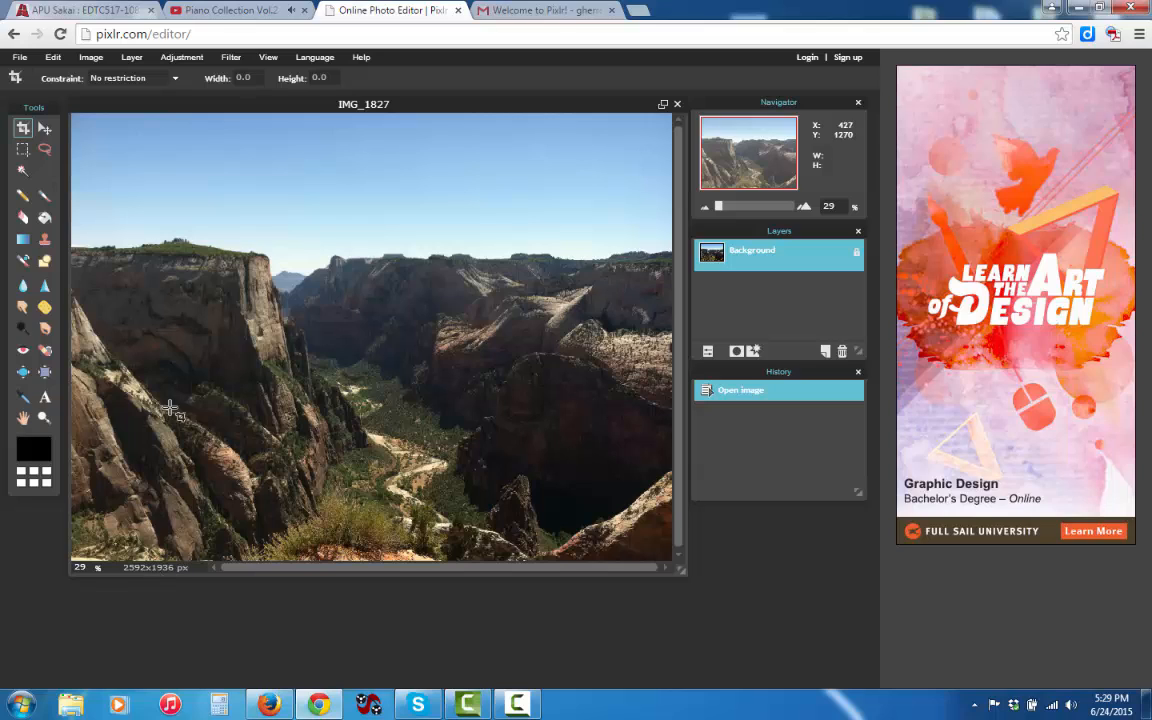
Resize the image to a width of 1000 pixels with proportions constrained.
click(91, 57)
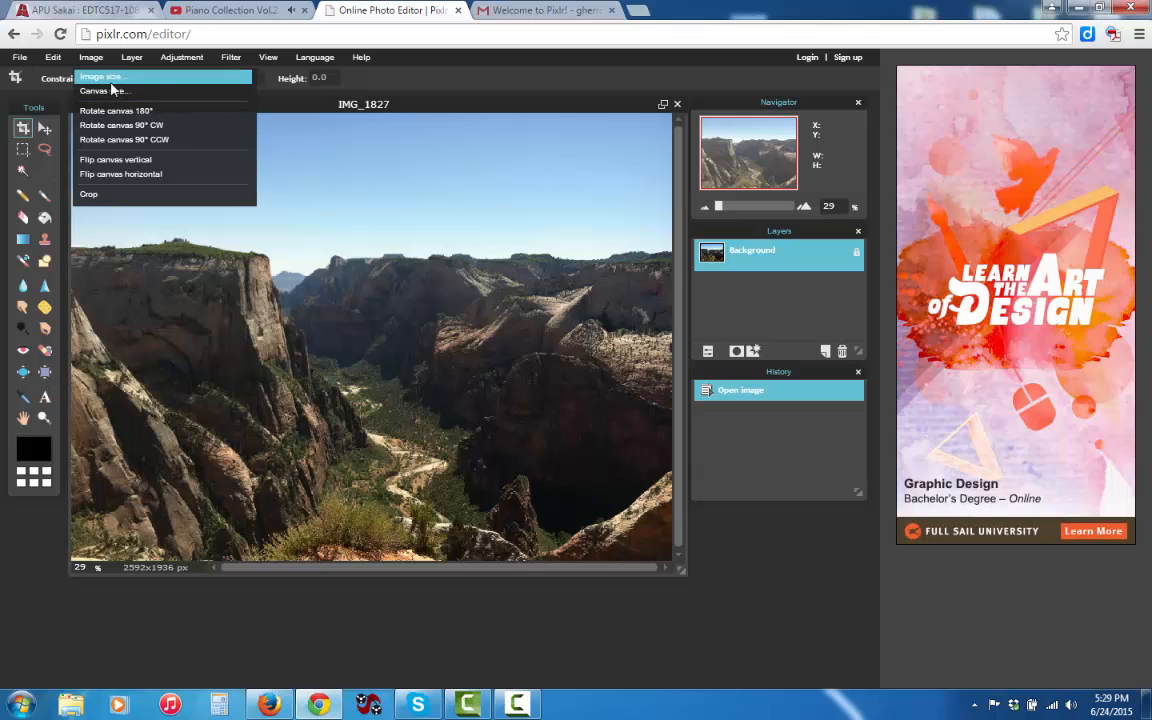
click(111, 85)
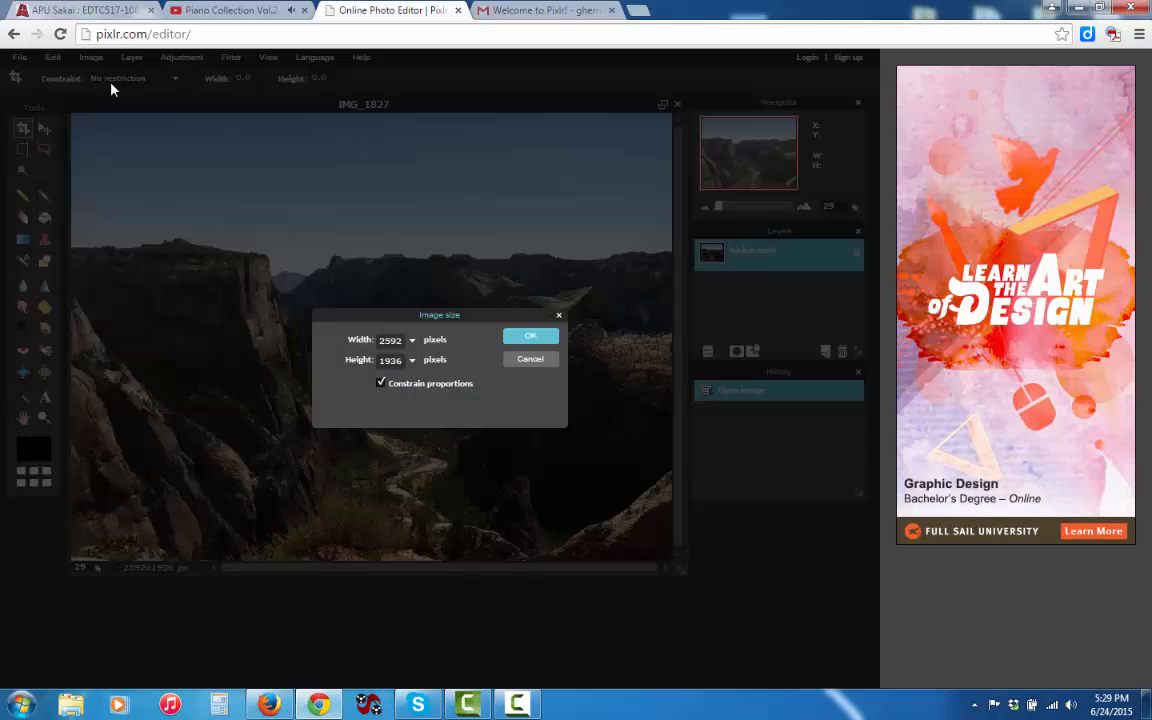
click(411, 341)
drag(388, 370, 356, 369)
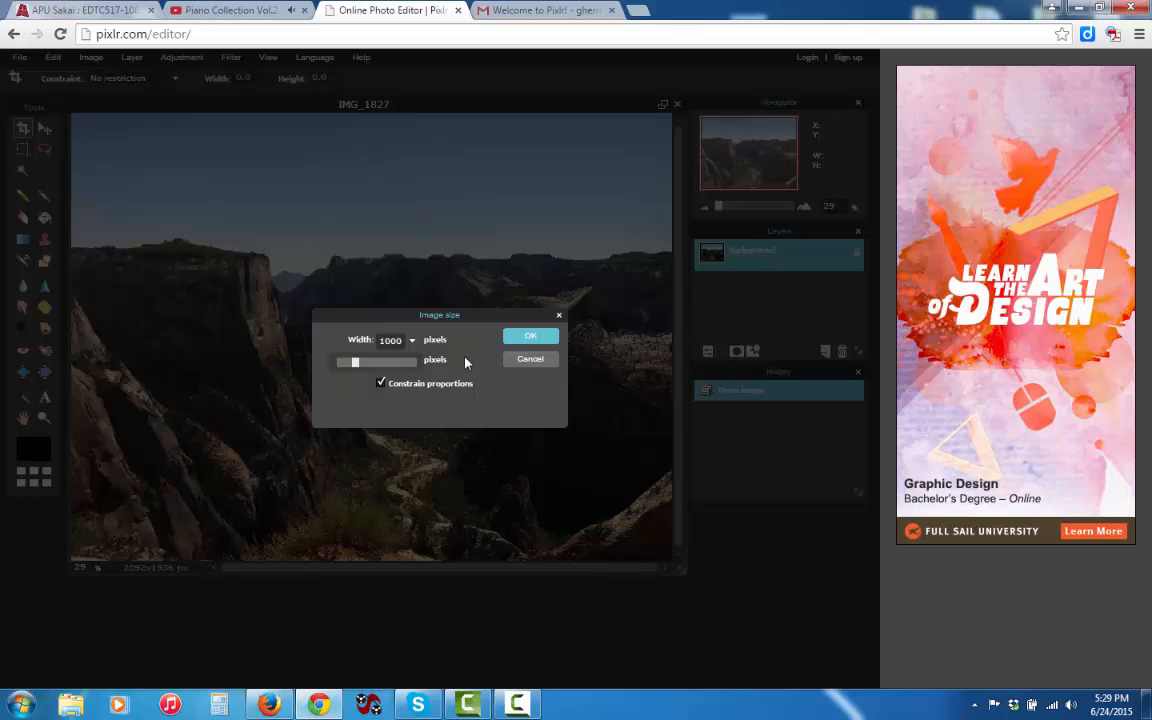
click(530, 336)
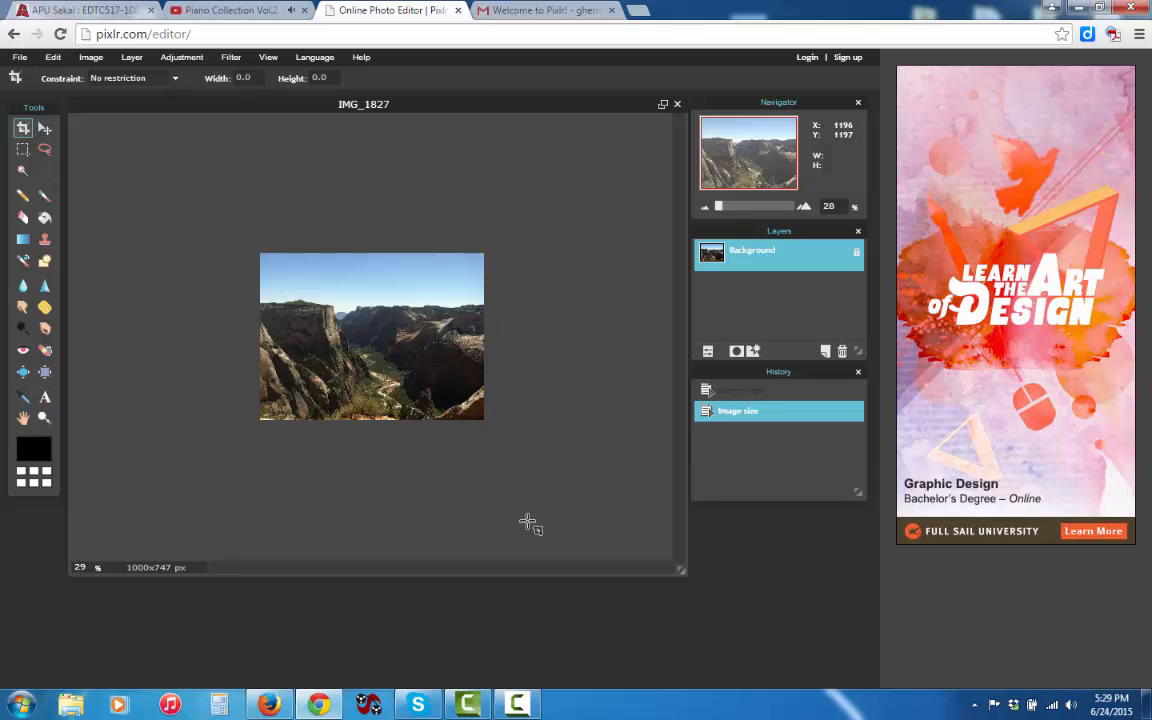
Try the canvas rotations in sequence: 180°, 90° clockwise, 90° counter-clockwise and 180° again.
click(93, 57)
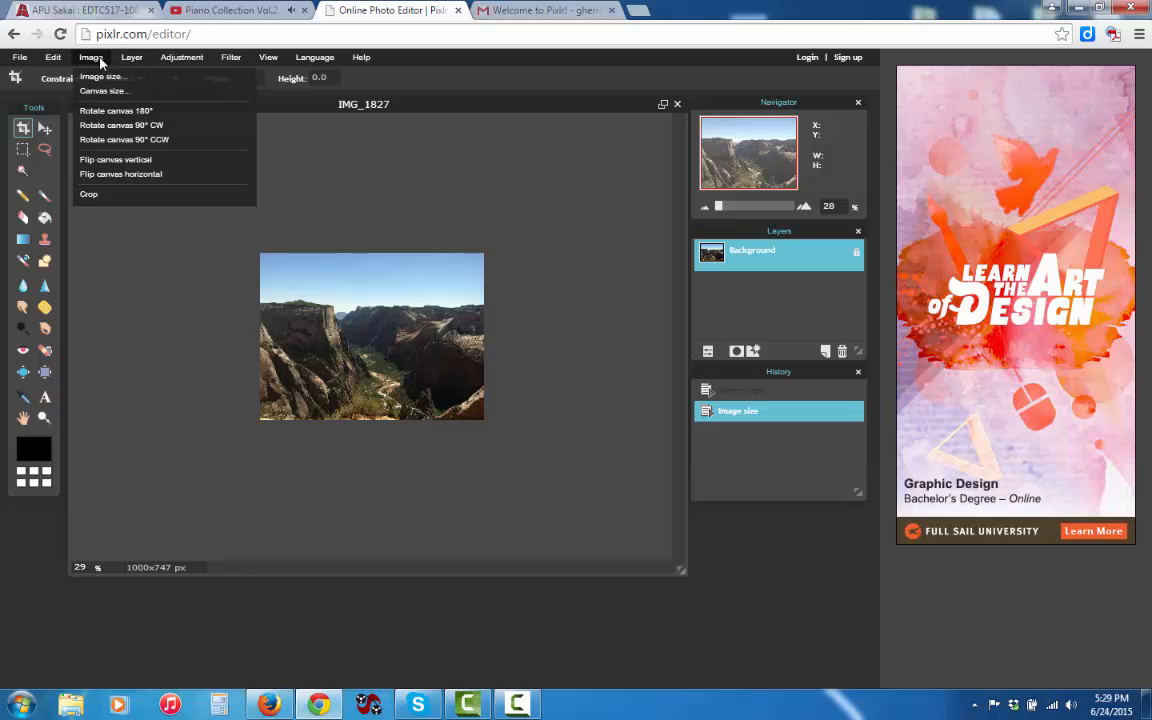
click(115, 112)
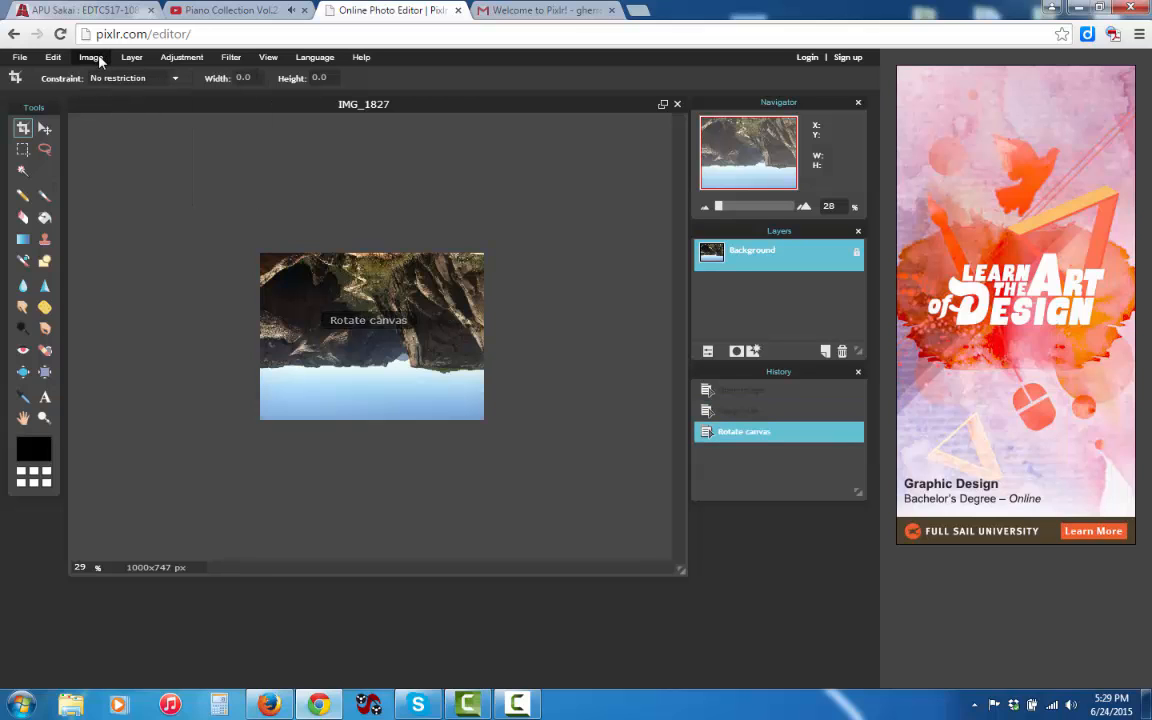
click(91, 57)
click(110, 125)
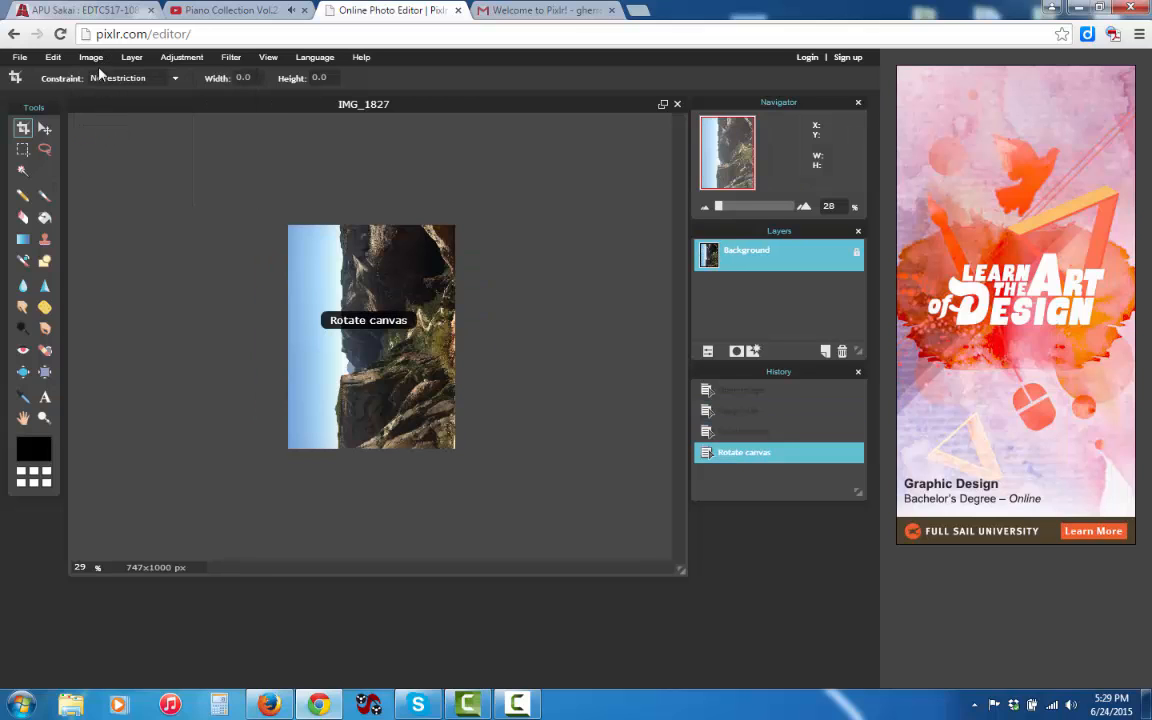
click(93, 59)
click(115, 139)
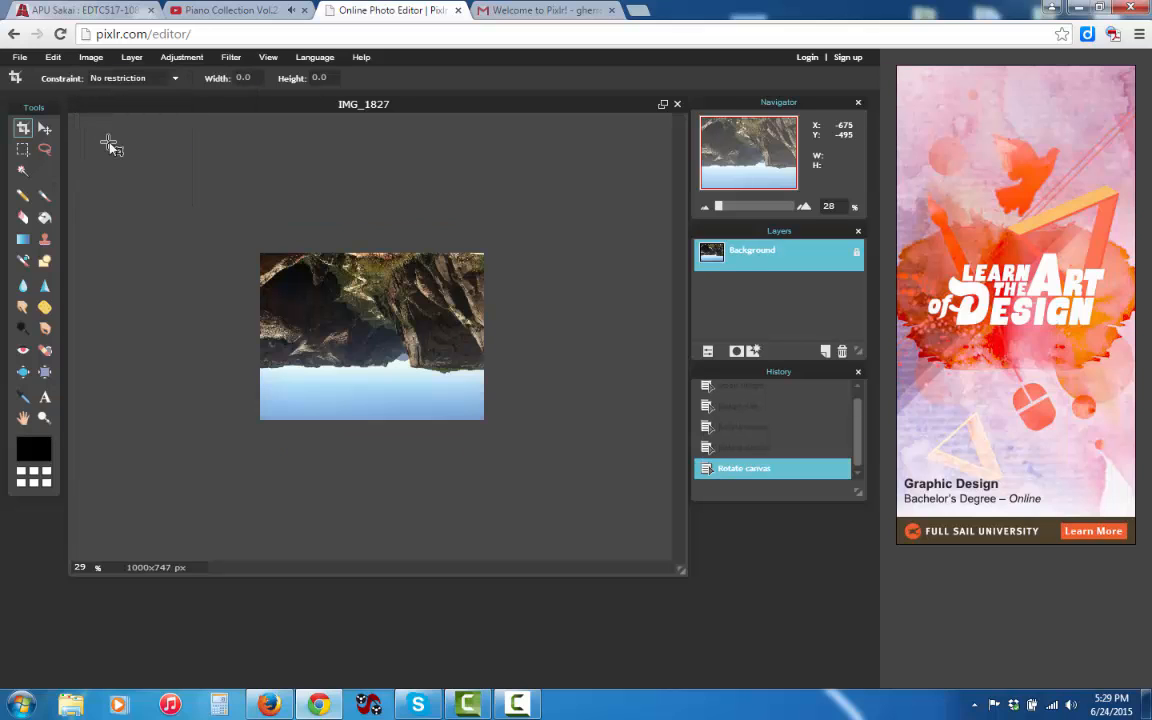
click(91, 57)
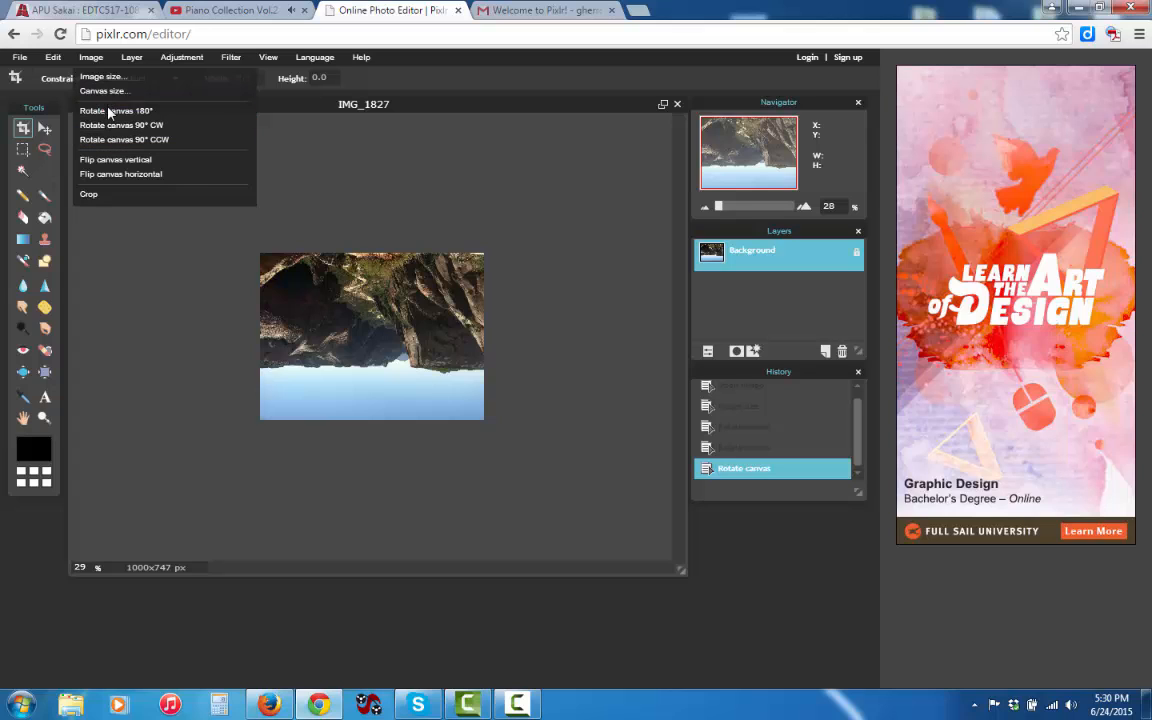
click(112, 111)
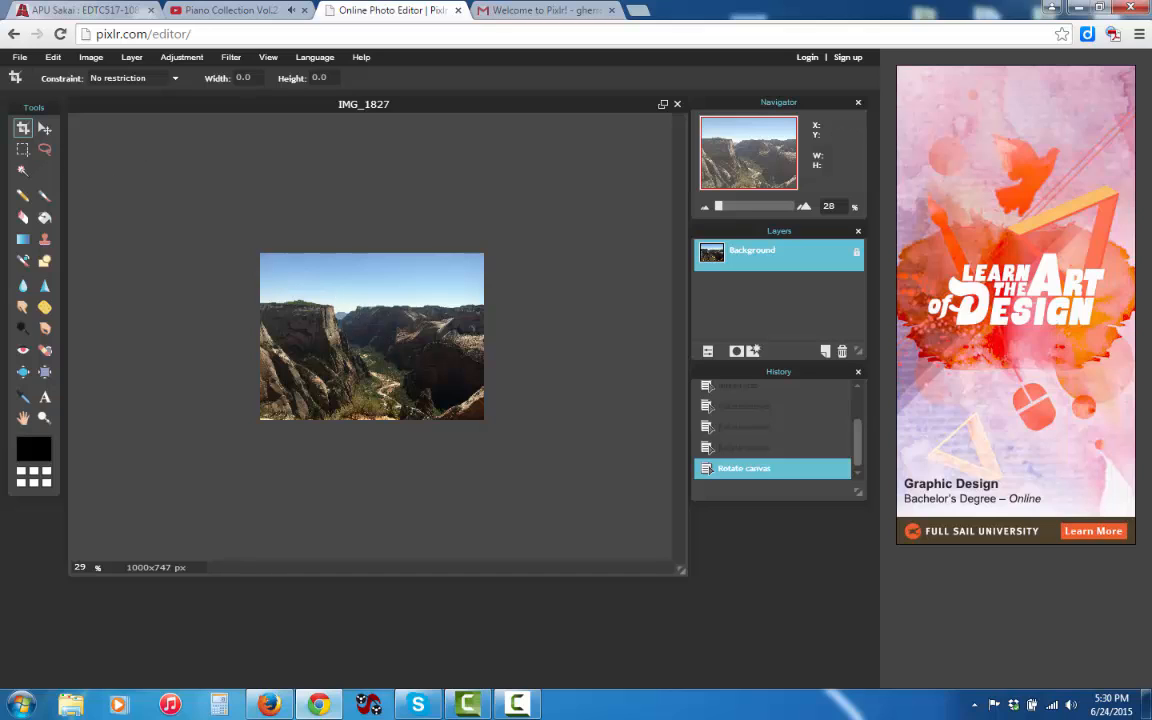
Duplicate the Background layer twice and make the topmost copy the active layer.
right_click(736, 258)
click(757, 261)
right_click(739, 291)
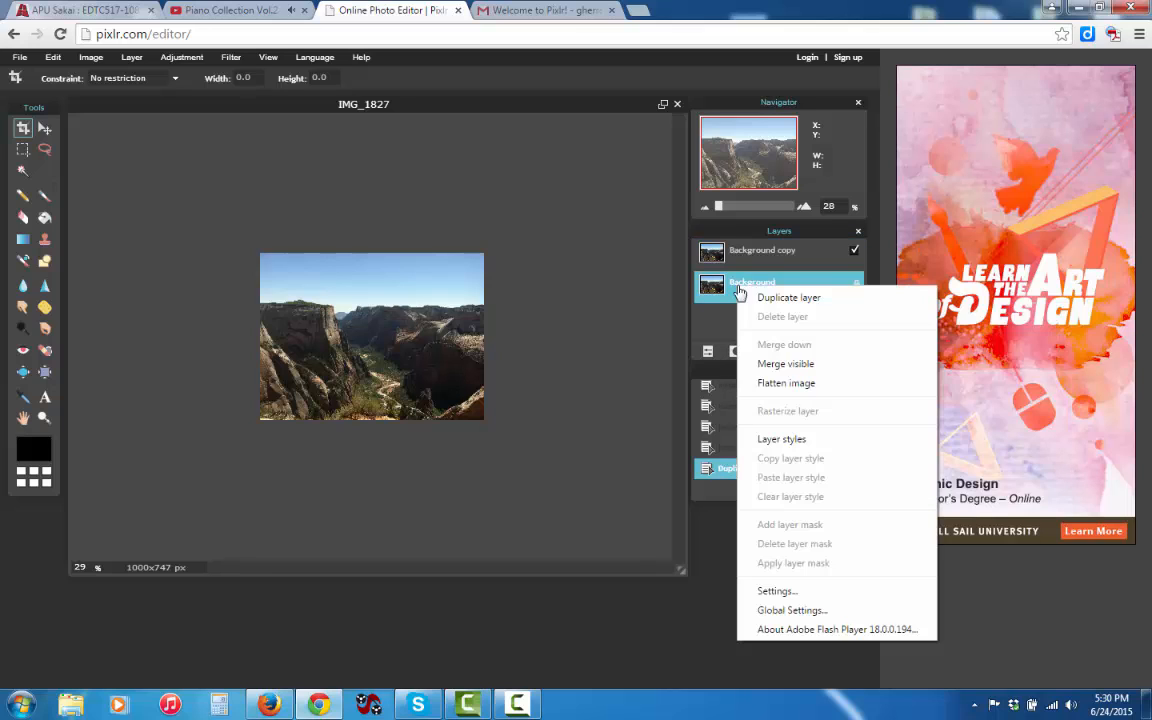
click(750, 296)
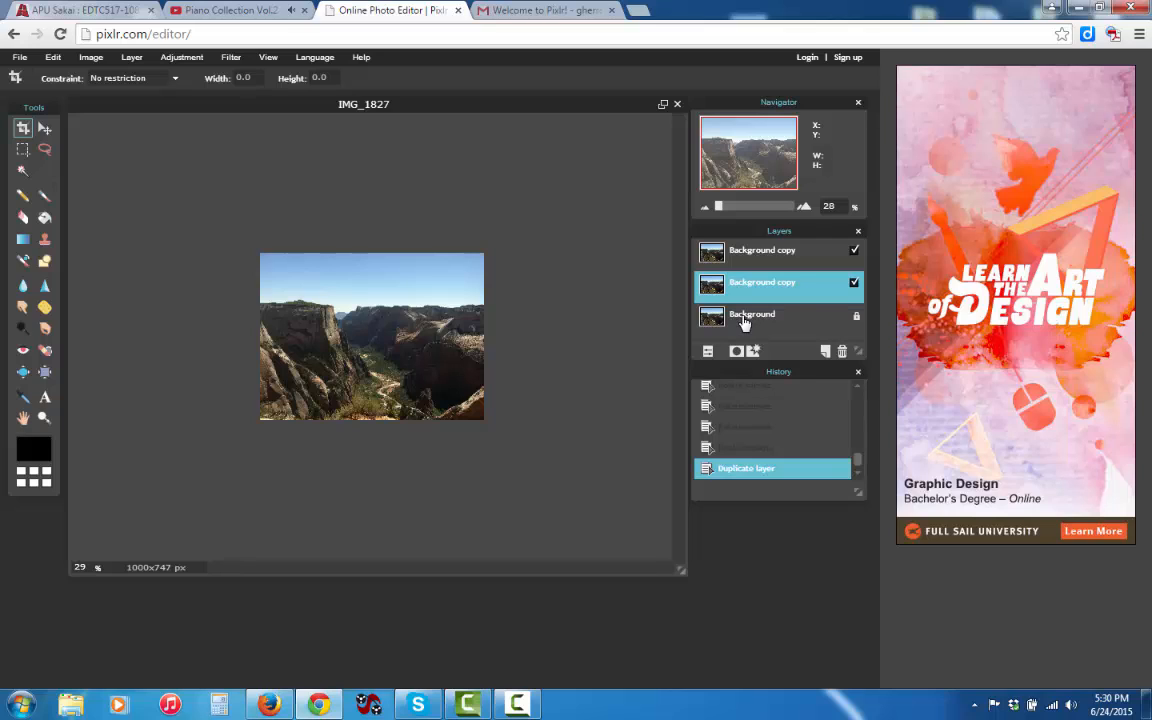
click(744, 254)
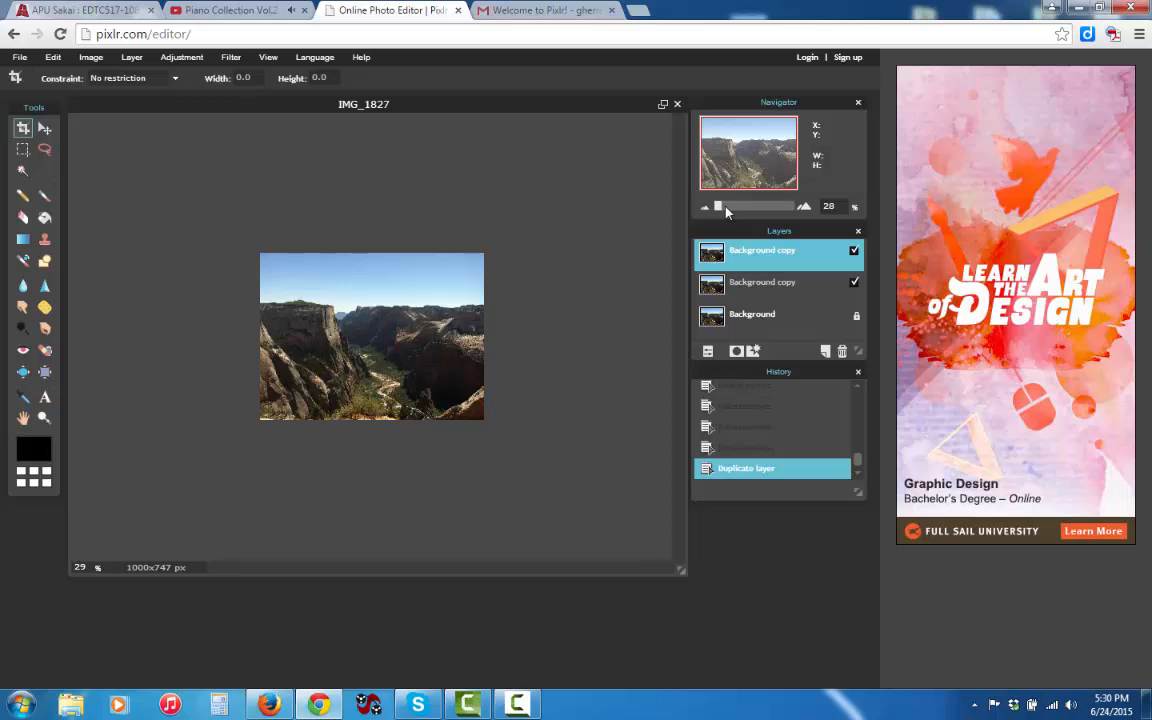
Crop the image to about 1000 by 635 pixels, keeping the full width and cutting off the strip along its lower edge.
drag(727, 212, 752, 208)
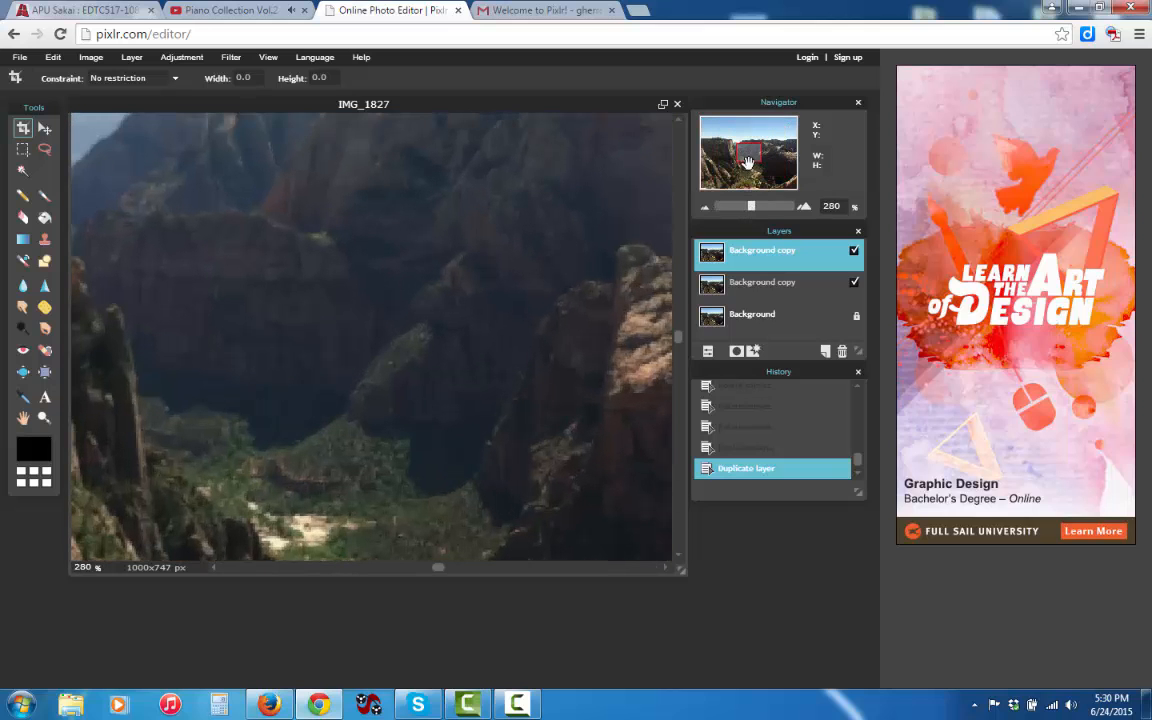
mouse_move(748, 162)
mouse_down()
mouse_move(744, 172)
mouse_move(753, 166)
mouse_move(744, 170)
mouse_move(742, 148)
mouse_up()
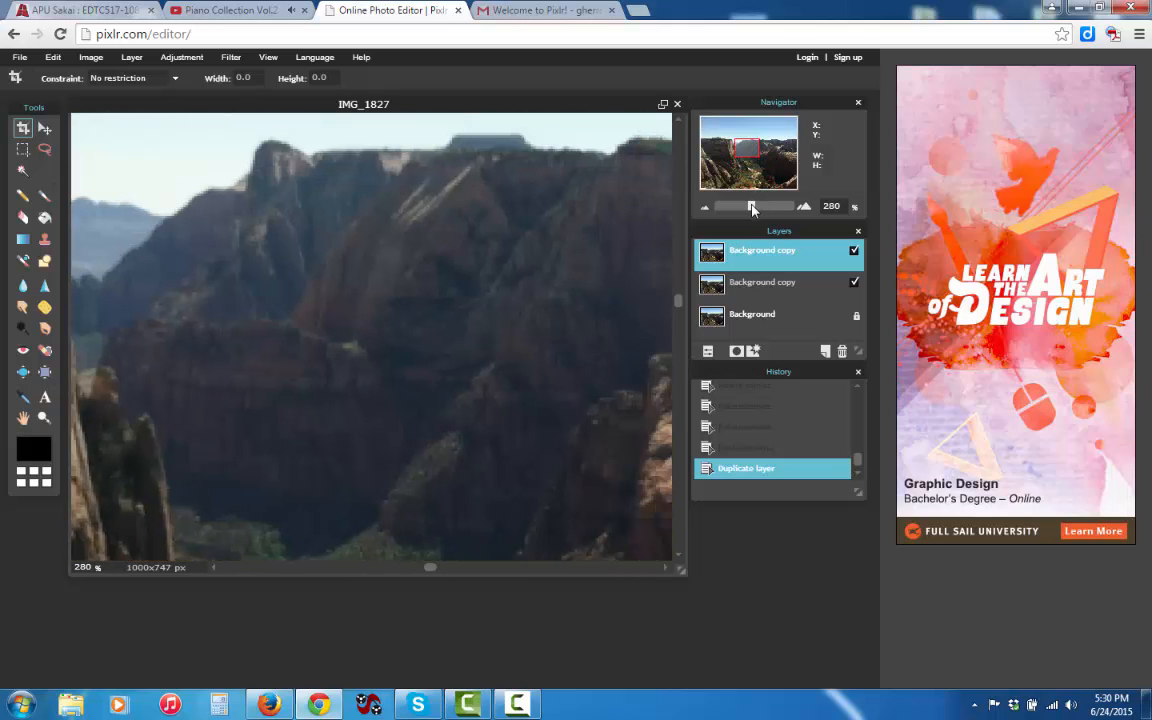
drag(752, 208, 728, 210)
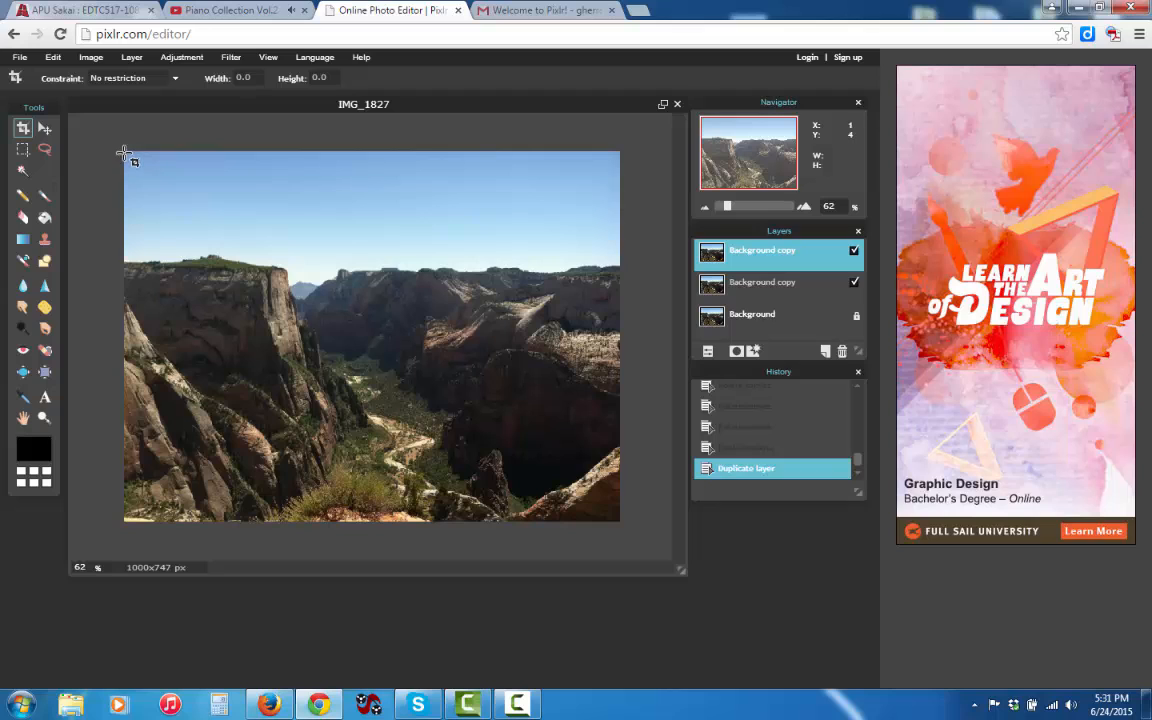
drag(124, 153, 690, 467)
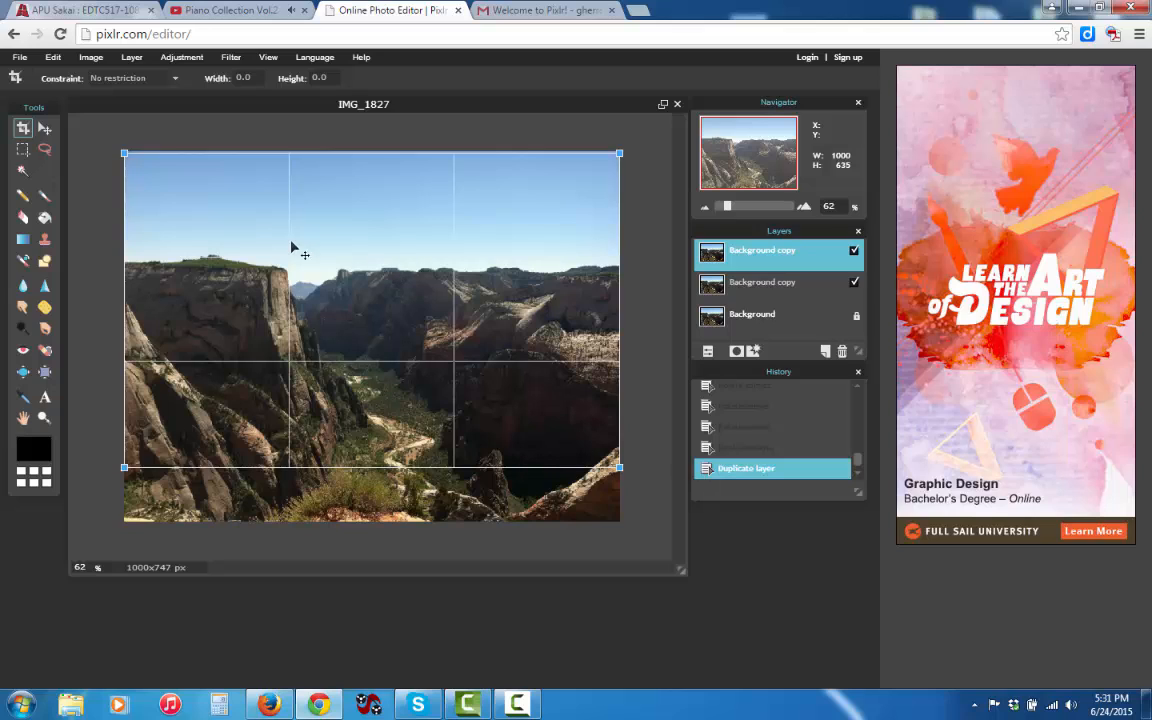
key(Return)
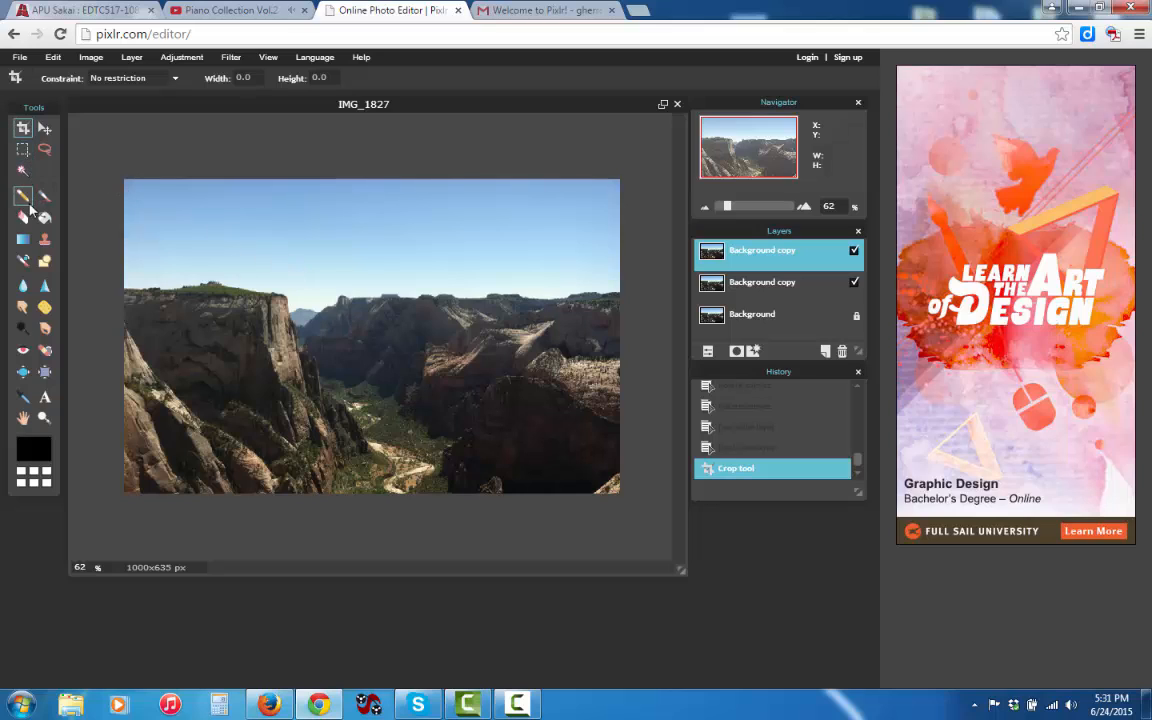
Apply Brightness & Contrast to the topmost layer with brightness -1 and contrast 25.
click(176, 58)
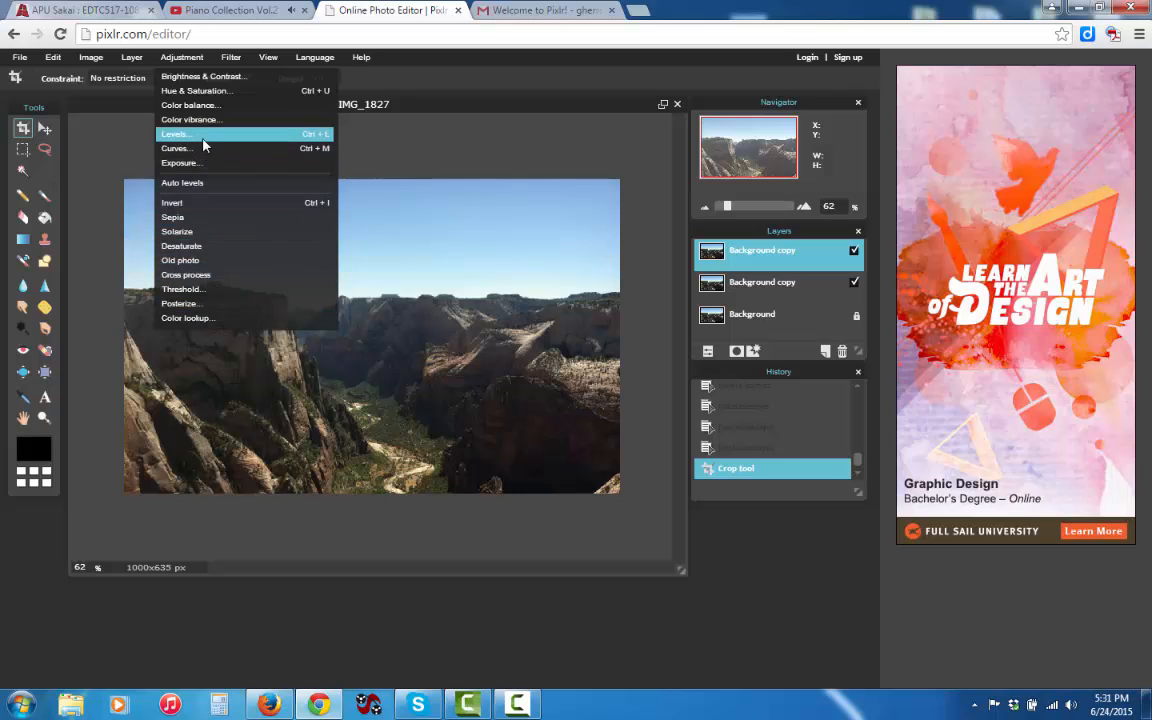
click(208, 77)
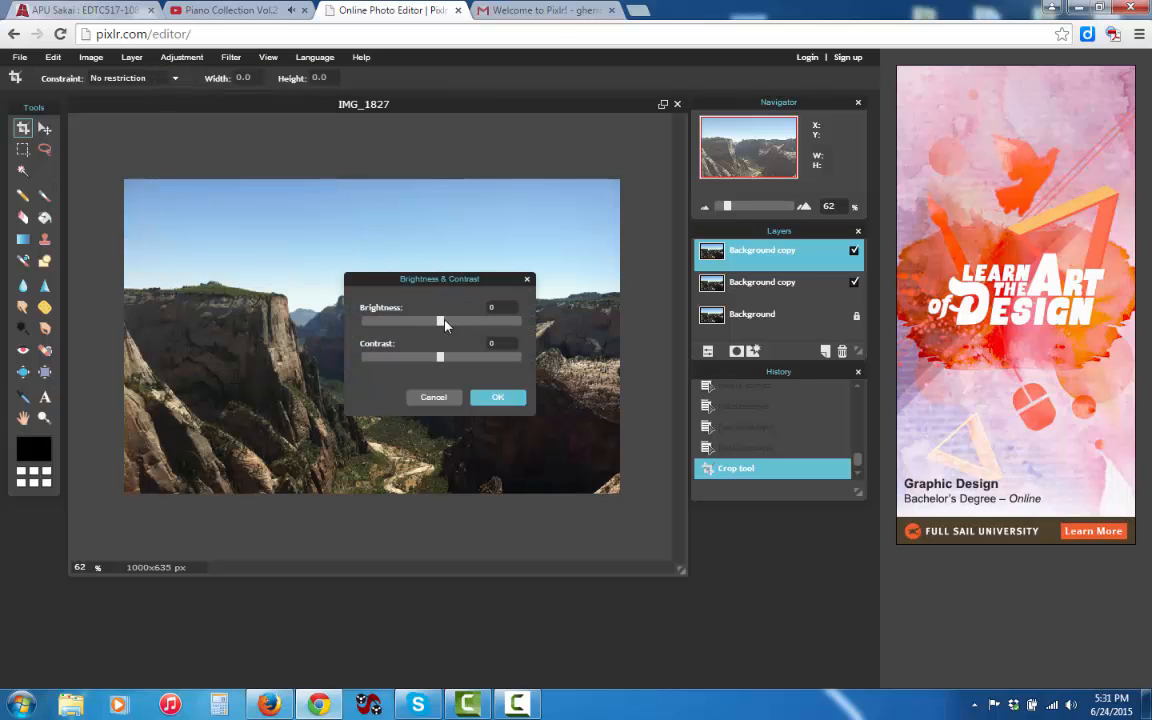
drag(441, 321, 459, 366)
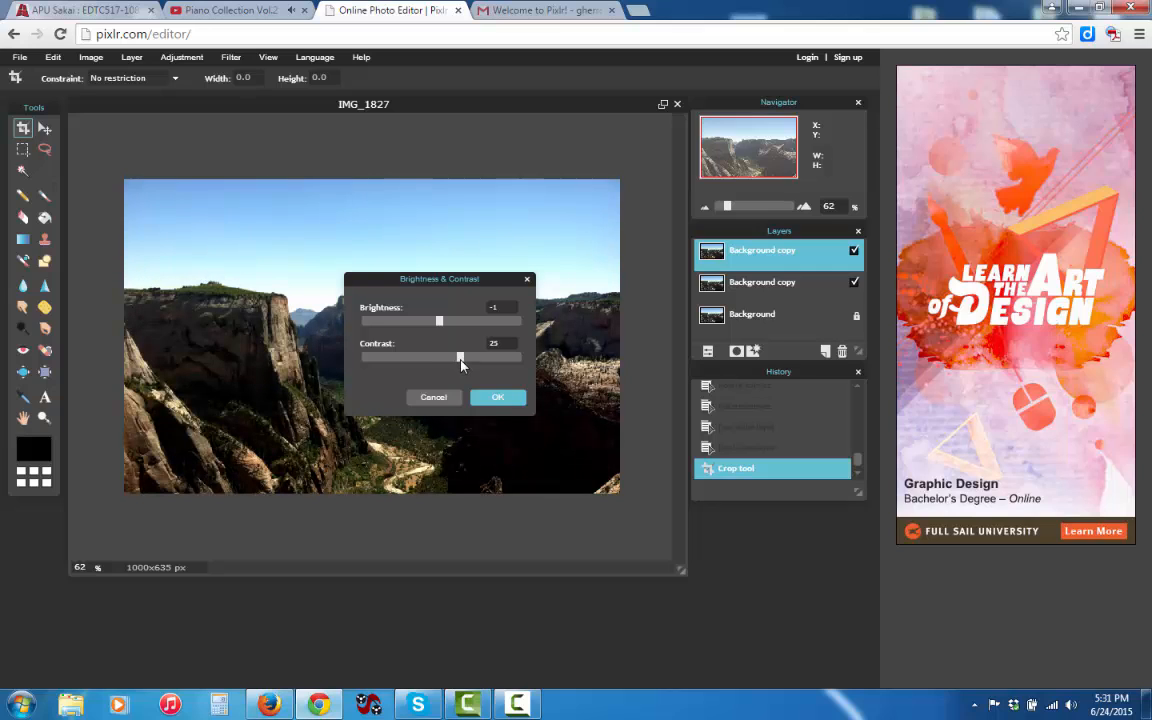
click(495, 400)
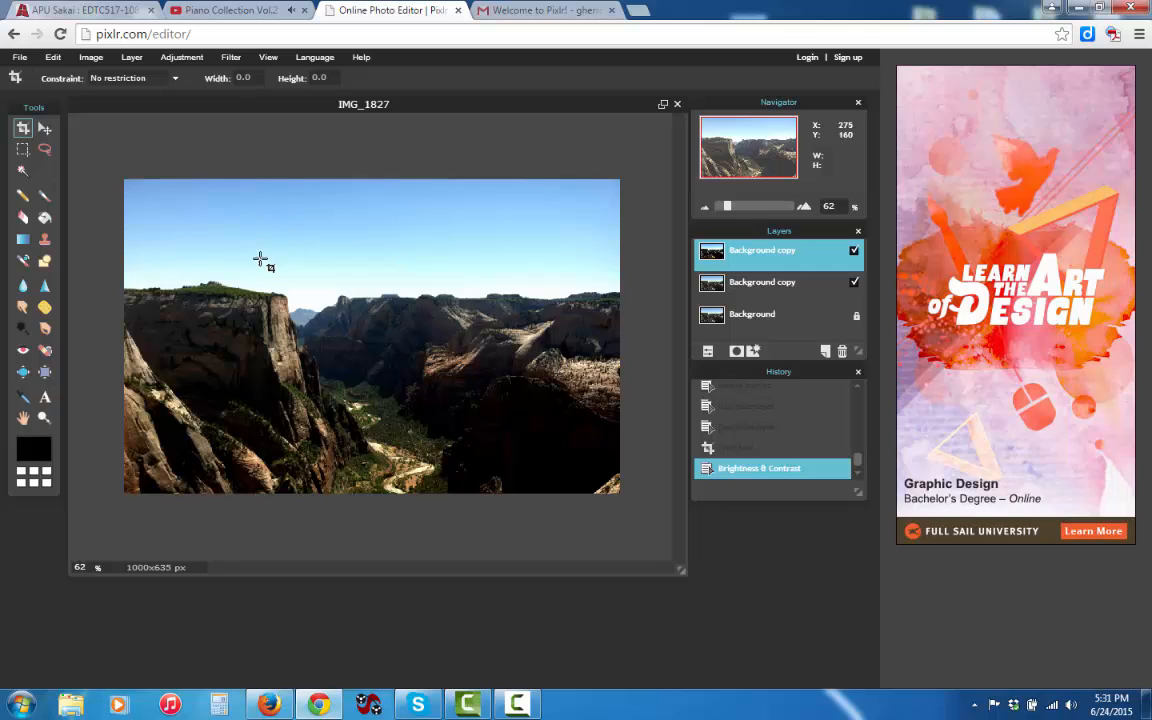
Apply Color balance to the topmost layer with a green offset of 9 and a blue offset of 20.
click(182, 58)
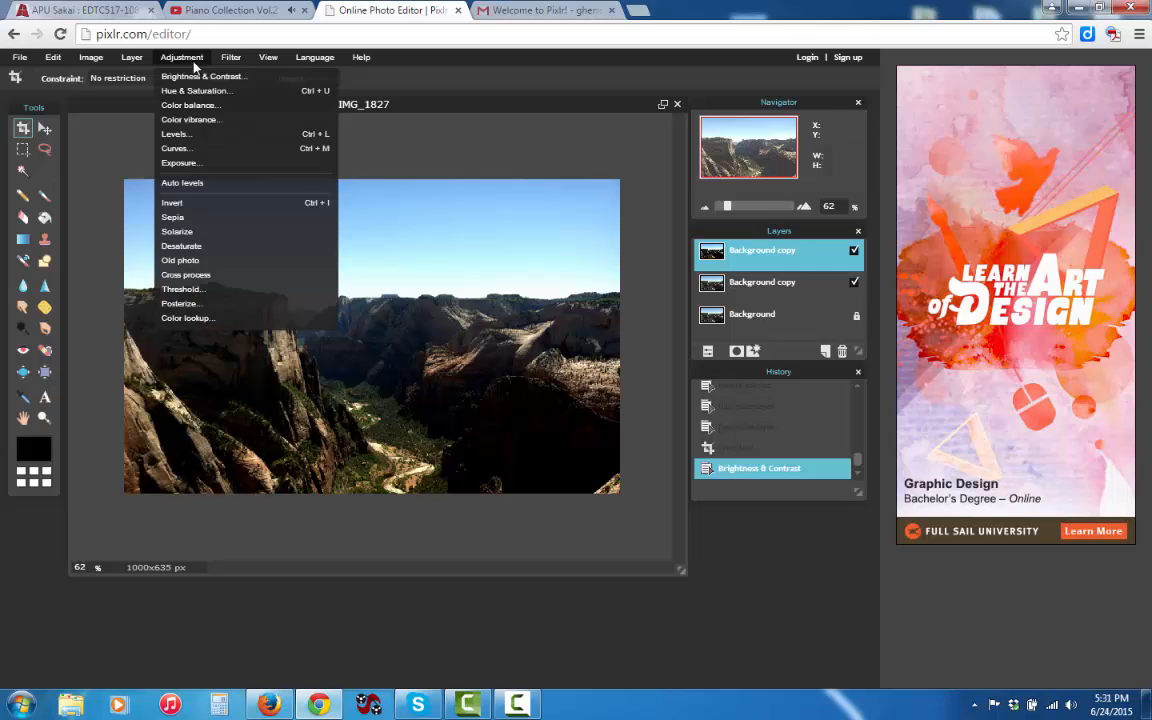
click(190, 106)
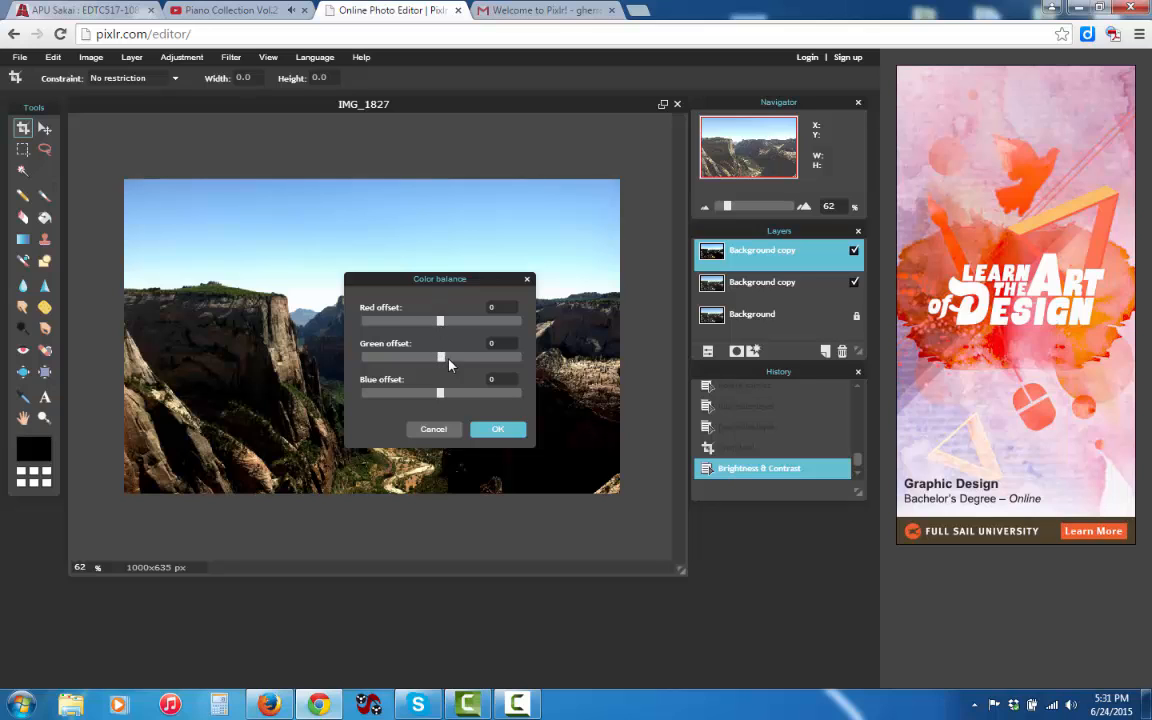
drag(442, 361, 451, 409)
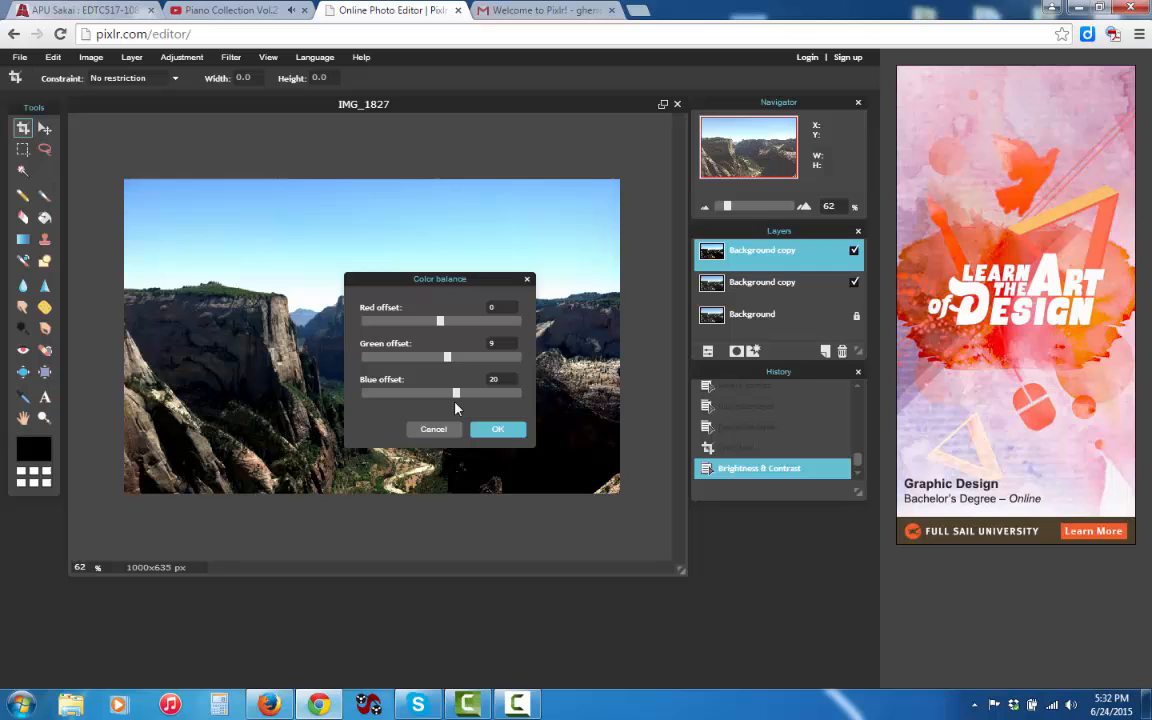
click(497, 432)
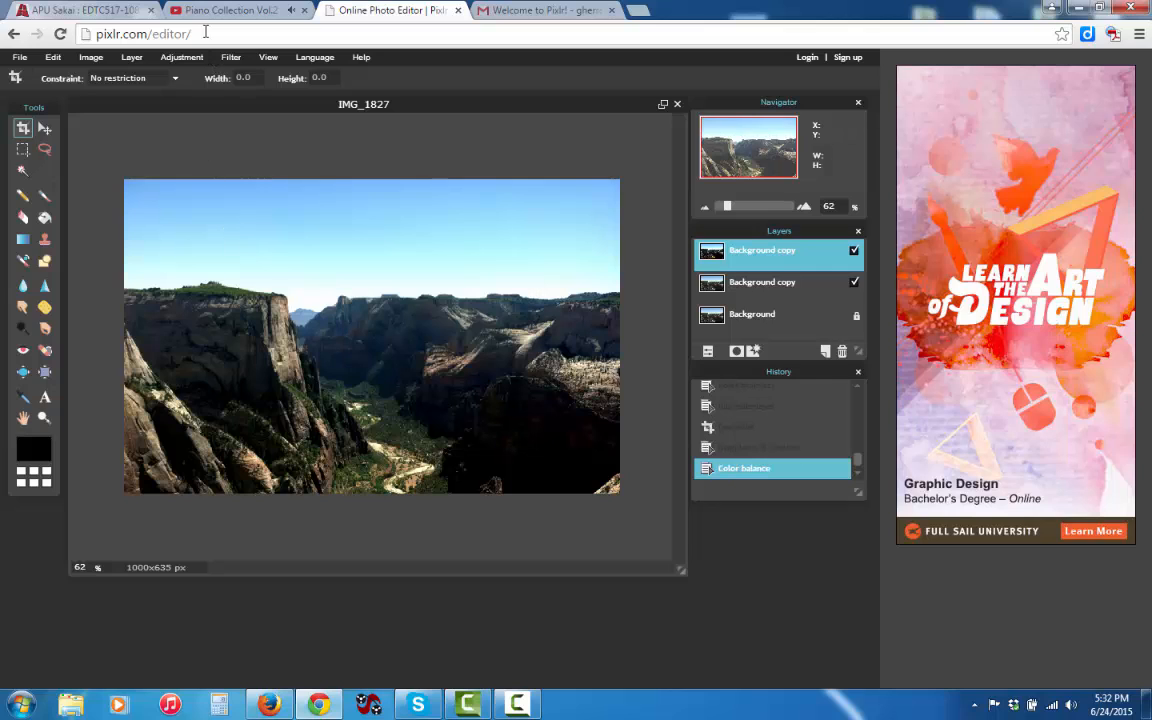
Apply a Levels adjustment to the topmost layer, pushing the input black and white points to the outer ends of the histogram.
click(183, 57)
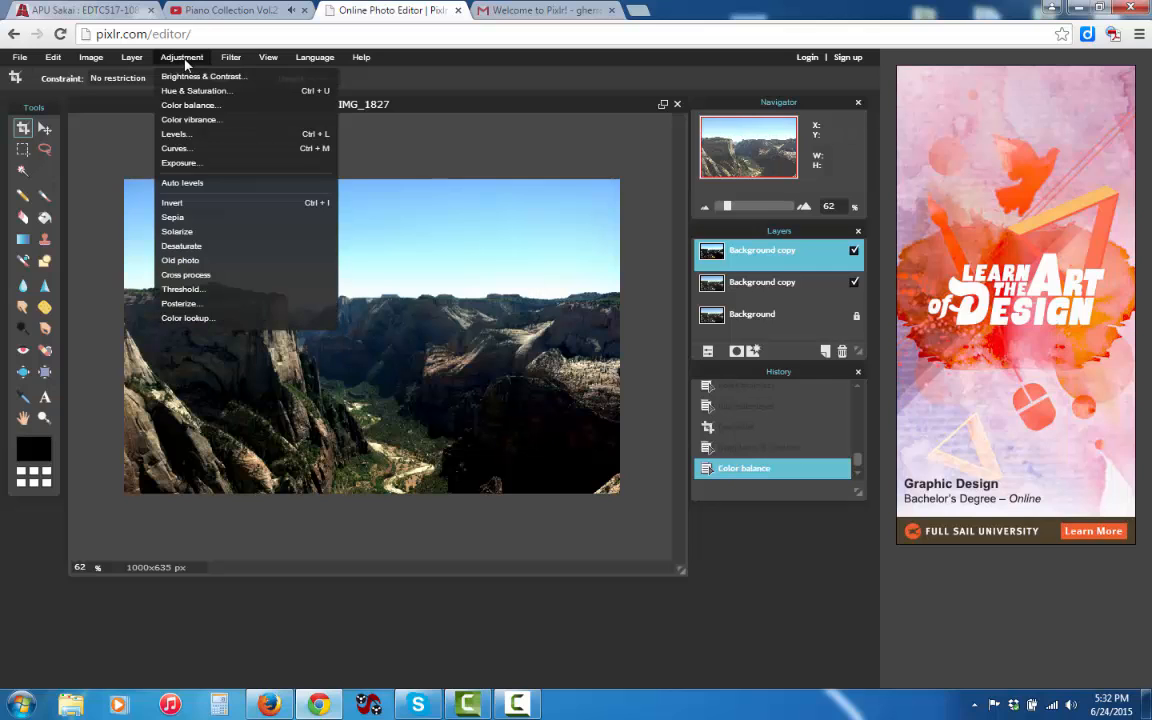
click(178, 134)
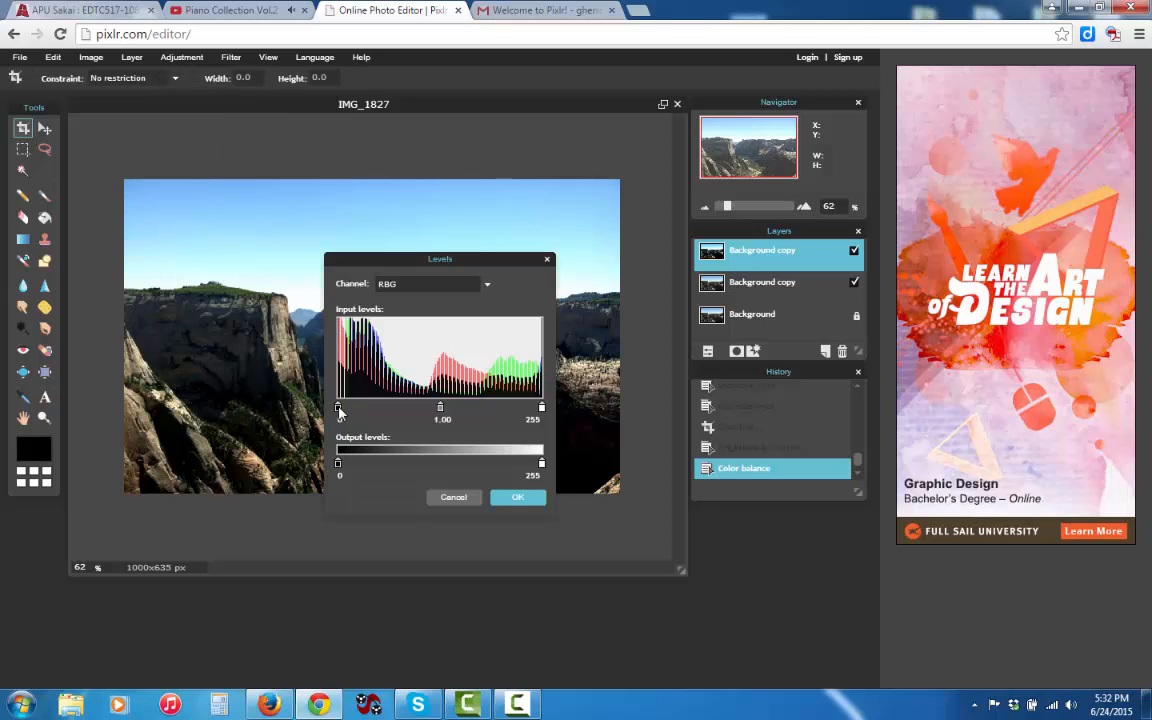
mouse_move(340, 411)
mouse_down()
mouse_move(370, 411)
mouse_move(336, 412)
mouse_up()
mouse_move(541, 411)
mouse_down()
mouse_move(488, 411)
mouse_move(557, 420)
mouse_up()
click(517, 497)
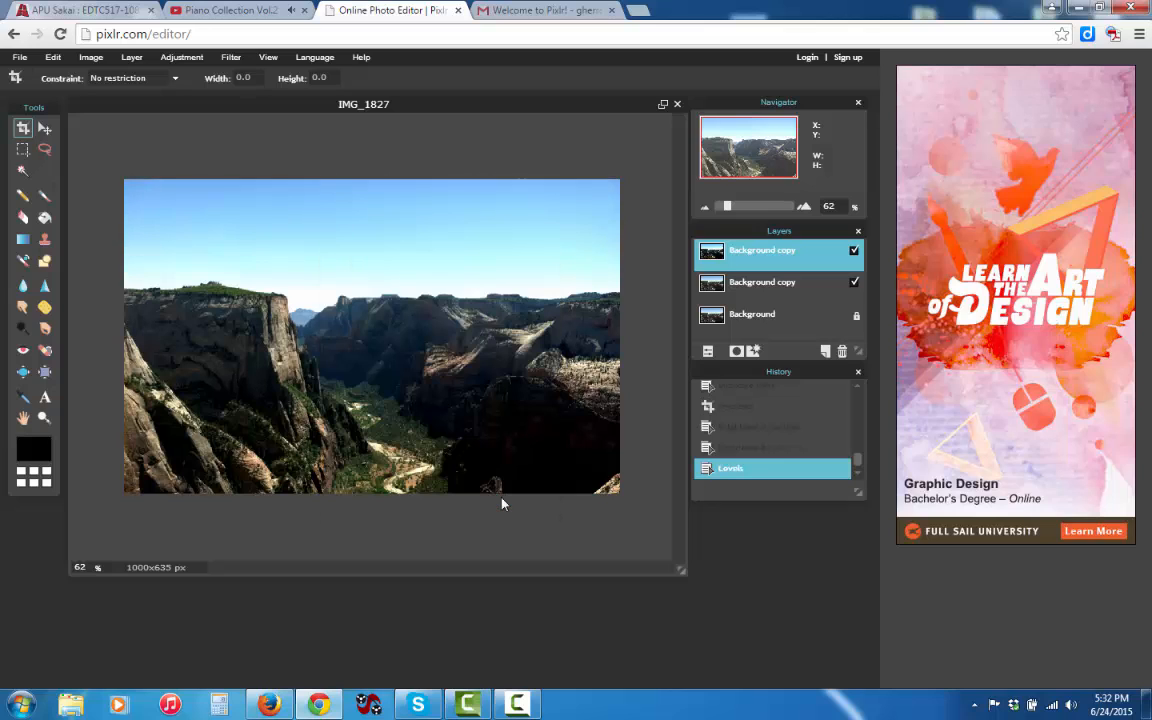
click(178, 57)
click(230, 58)
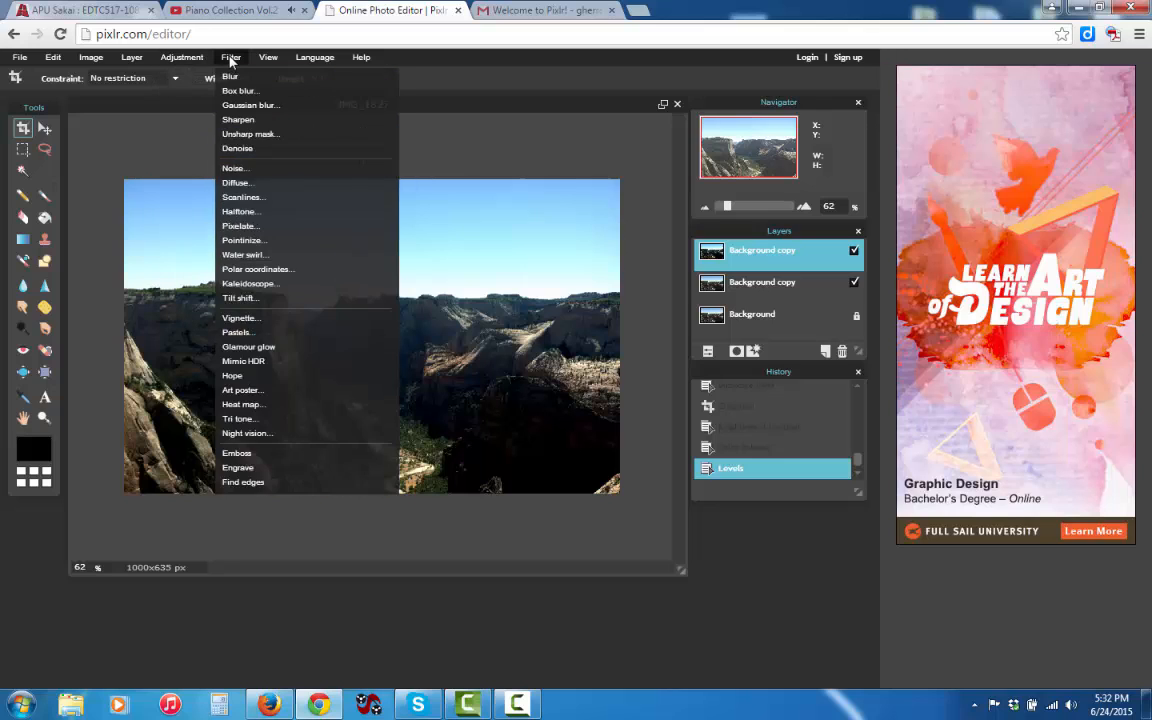
click(230, 58)
click(230, 58)
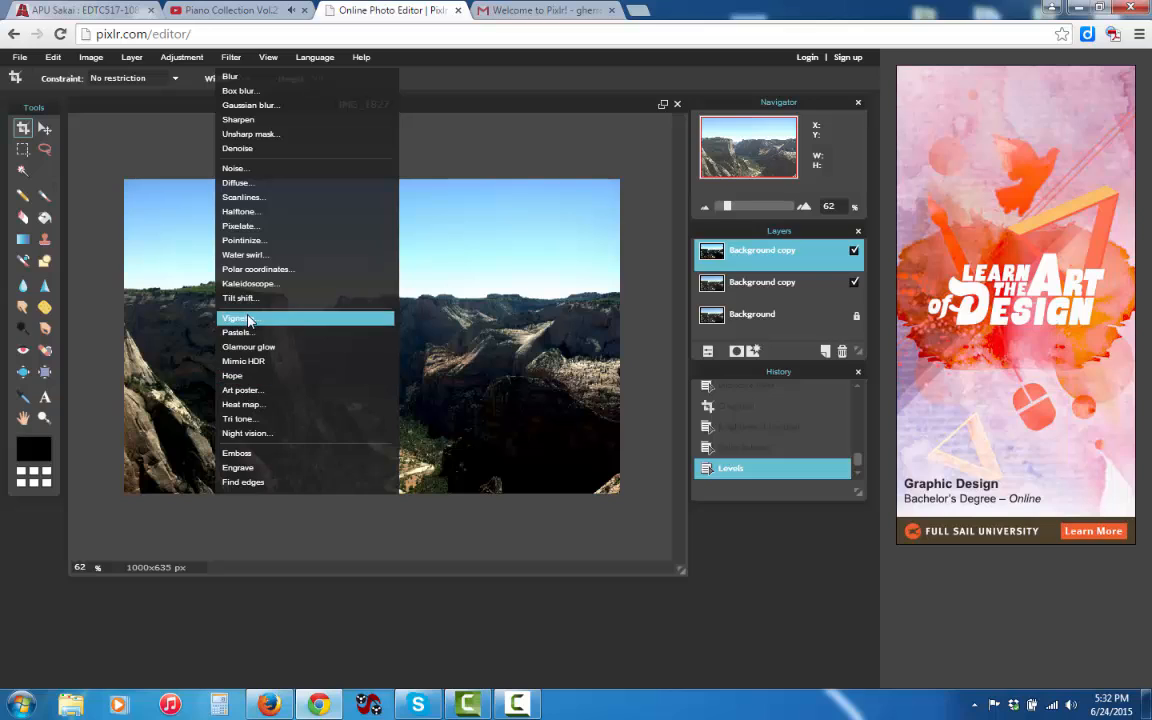
click(242, 106)
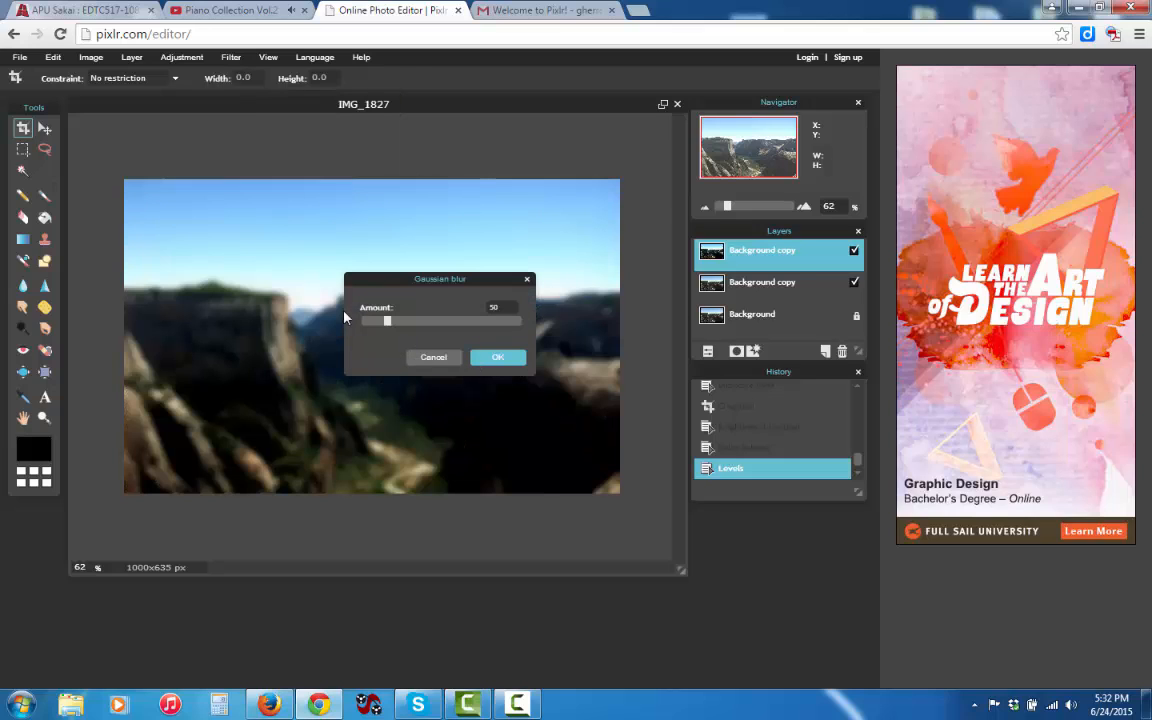
click(527, 280)
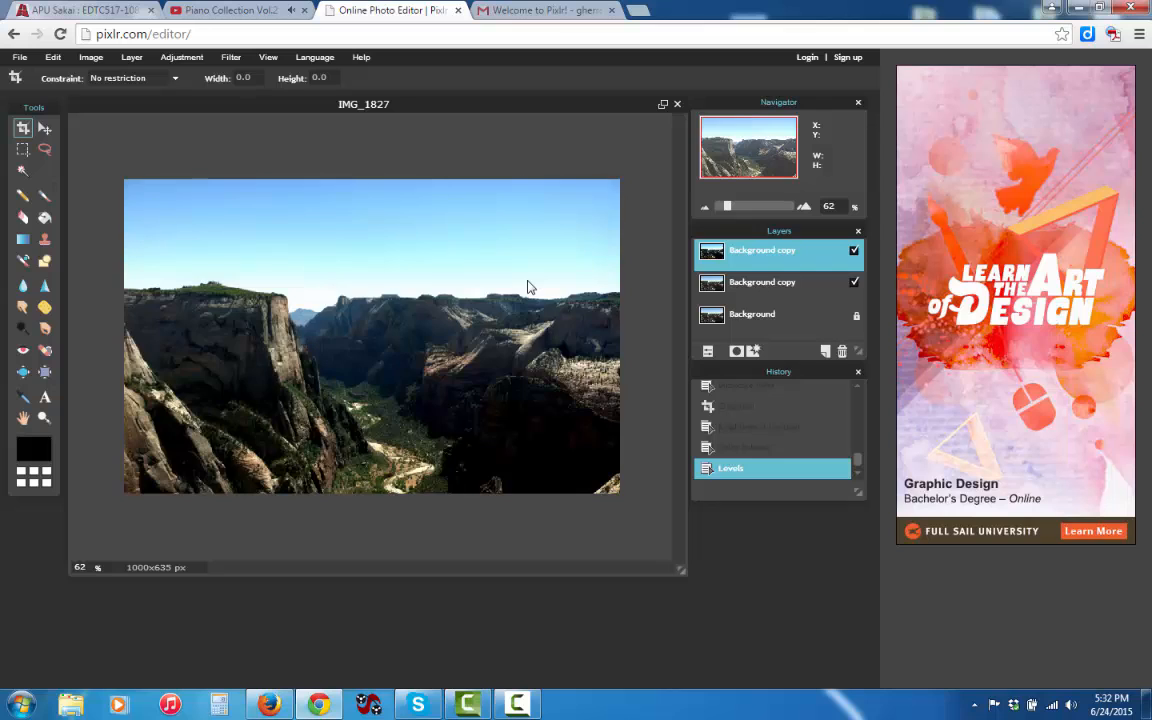
Apply the basic Blur filter to the topmost layer and enlarge the view of the photo to 84%.
click(240, 60)
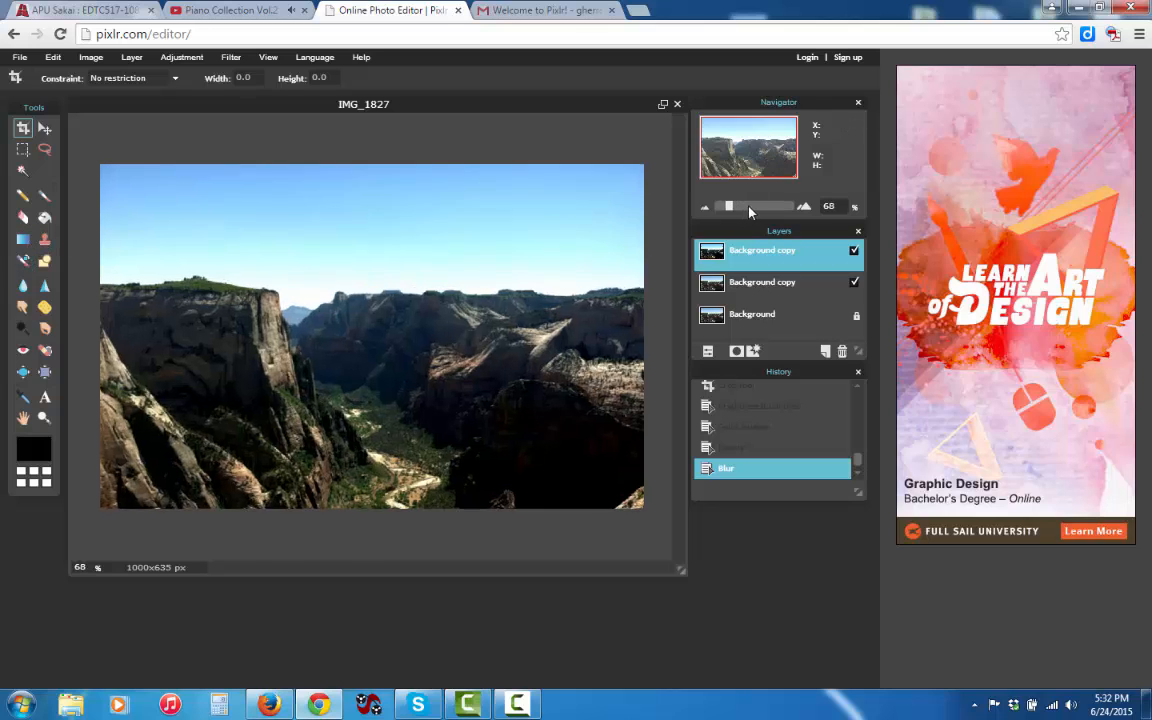
drag(727, 208, 748, 209)
click(735, 209)
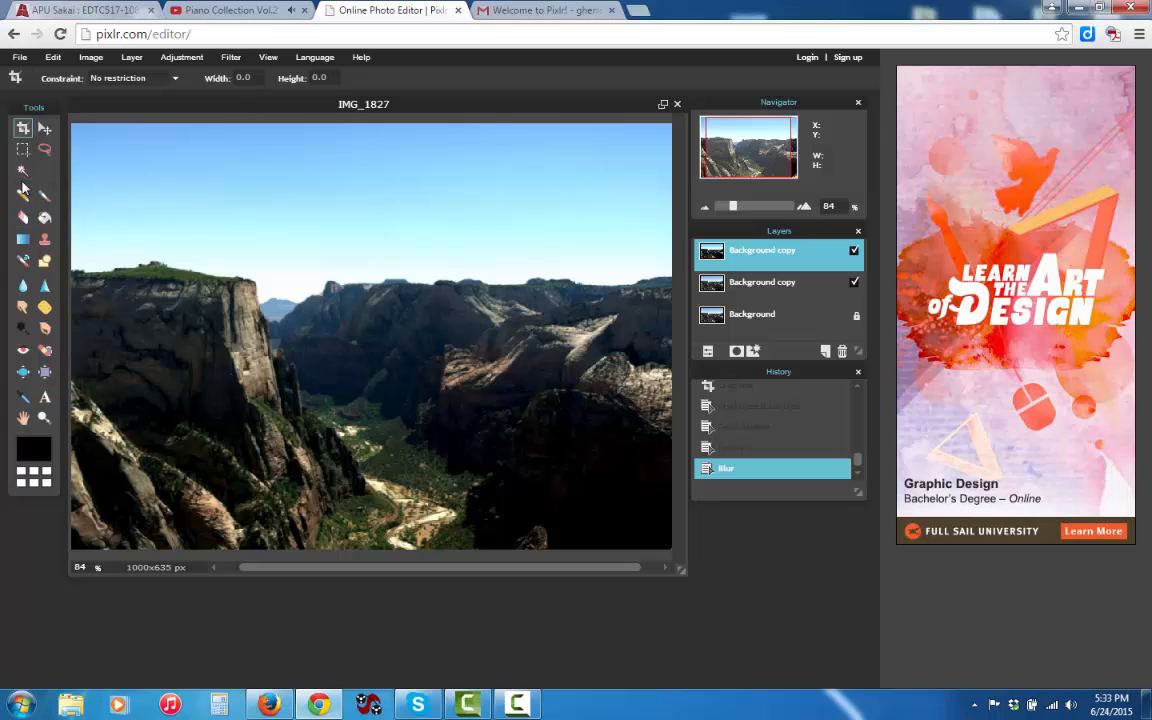
Try a small black sketchy Pencil scribble in the sky above the grassy plateau, and undo it.
click(24, 196)
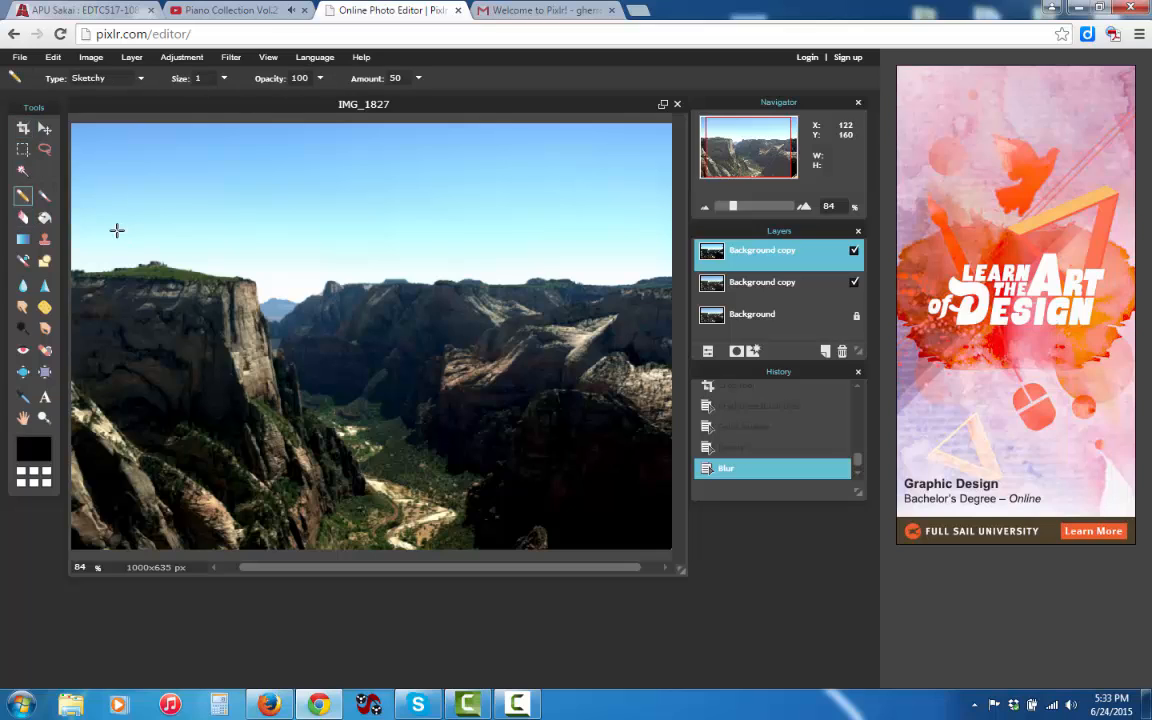
mouse_move(100, 237)
mouse_down()
mouse_move(159, 240)
mouse_move(153, 254)
mouse_move(113, 248)
mouse_up()
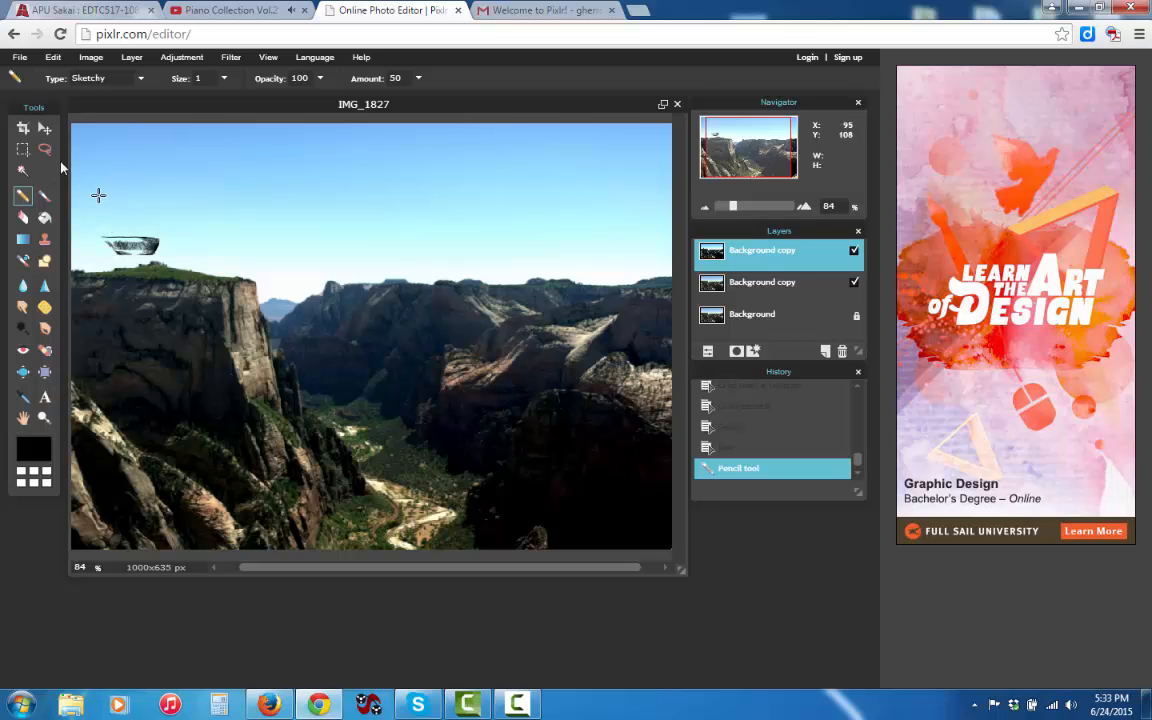
key(ctrl+z)
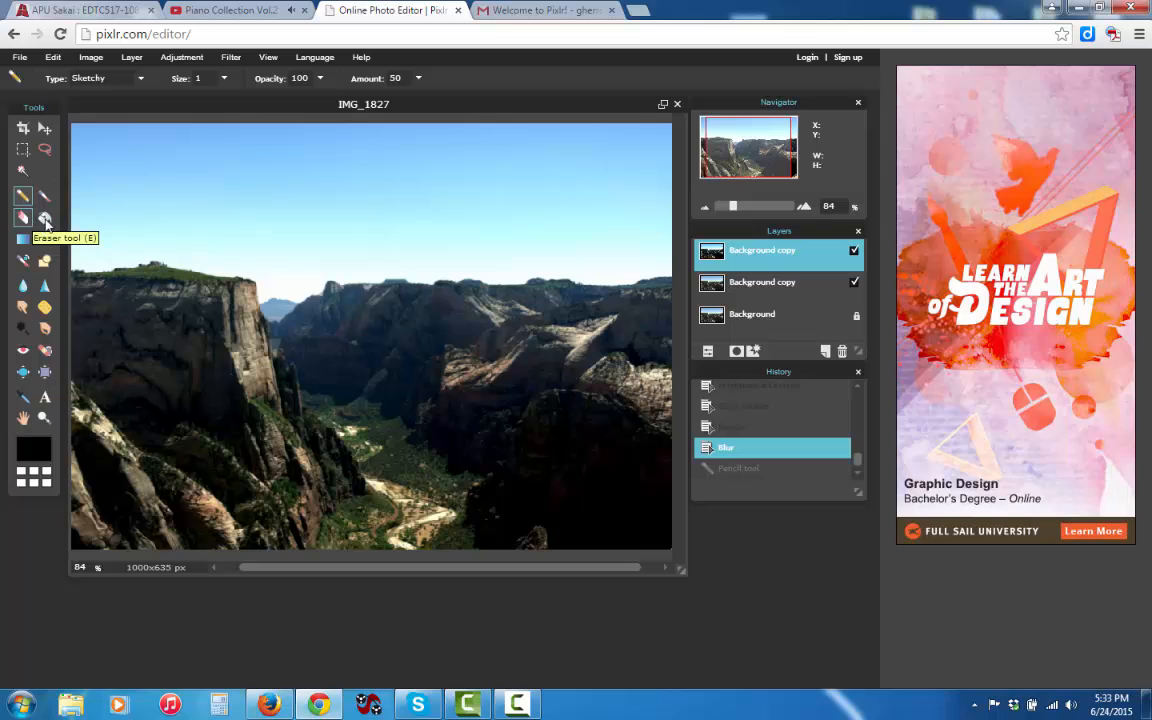
Try filling the middle and upper bands of the sky on the topmost layer with the Paint bucket at tolerance 21, choosing hue 245 between fills.
click(44, 217)
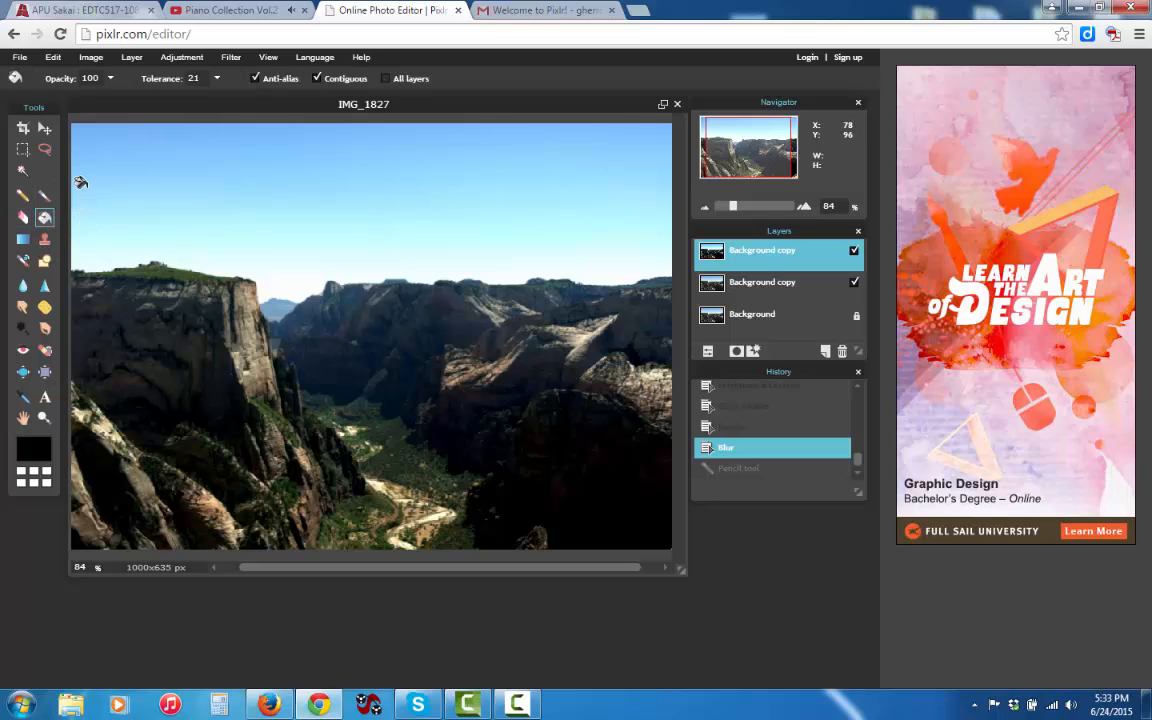
click(103, 208)
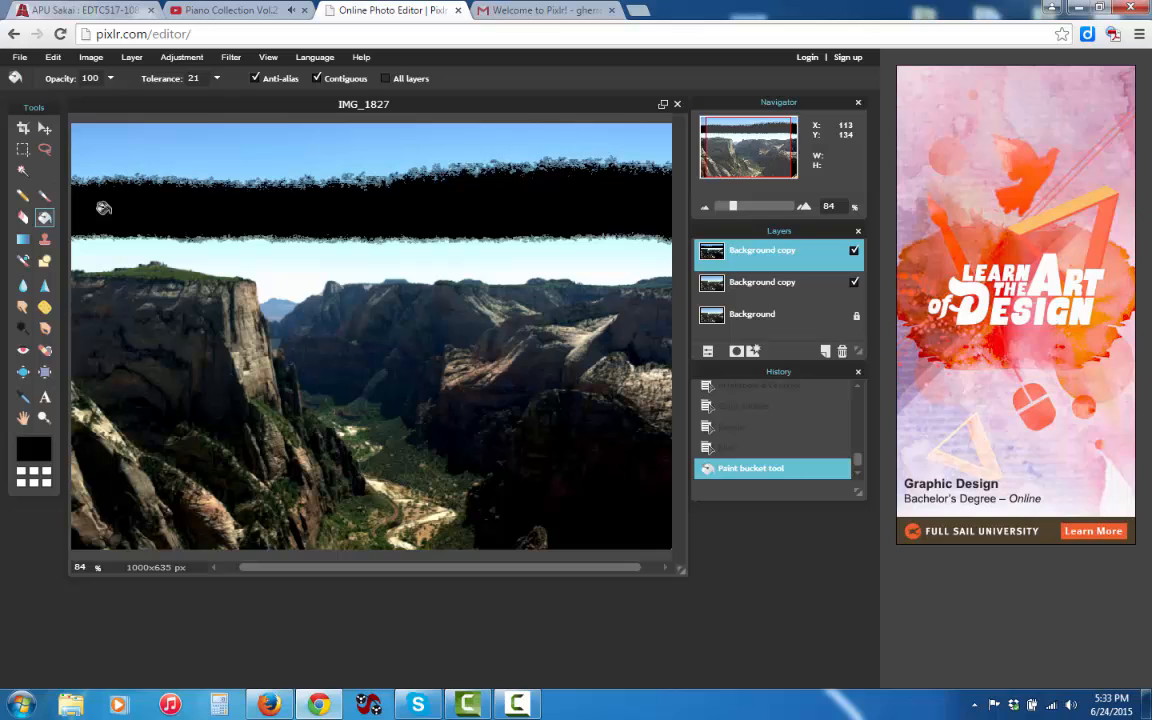
click(33, 449)
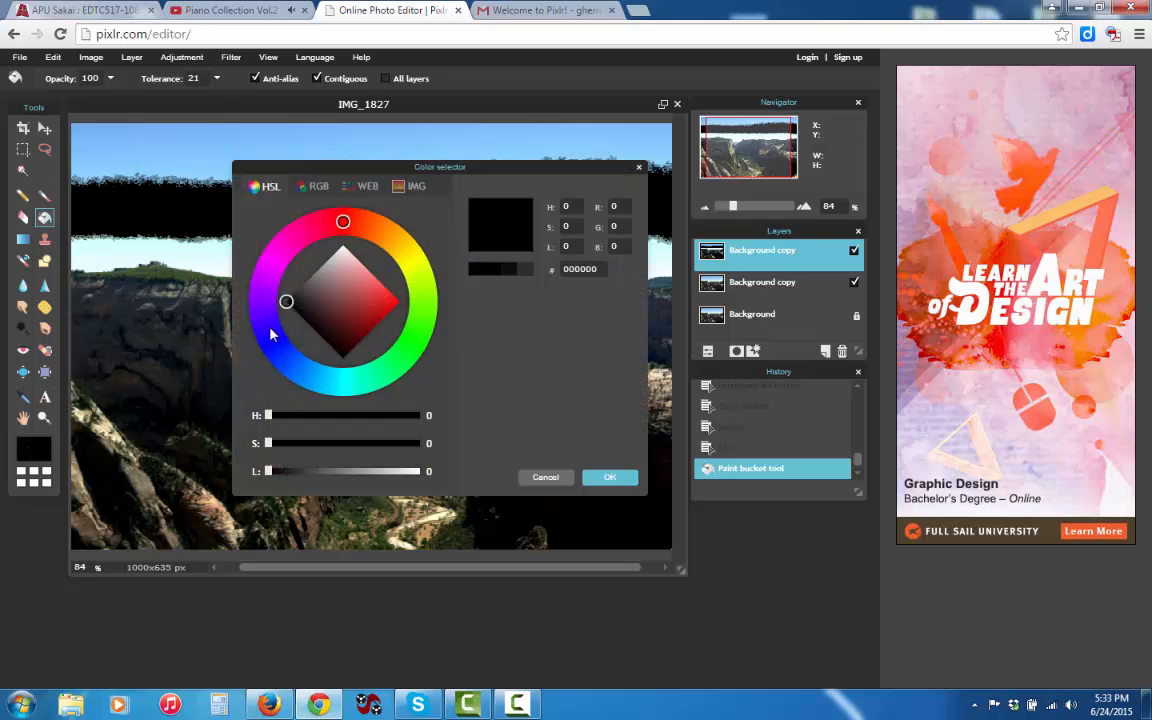
click(271, 335)
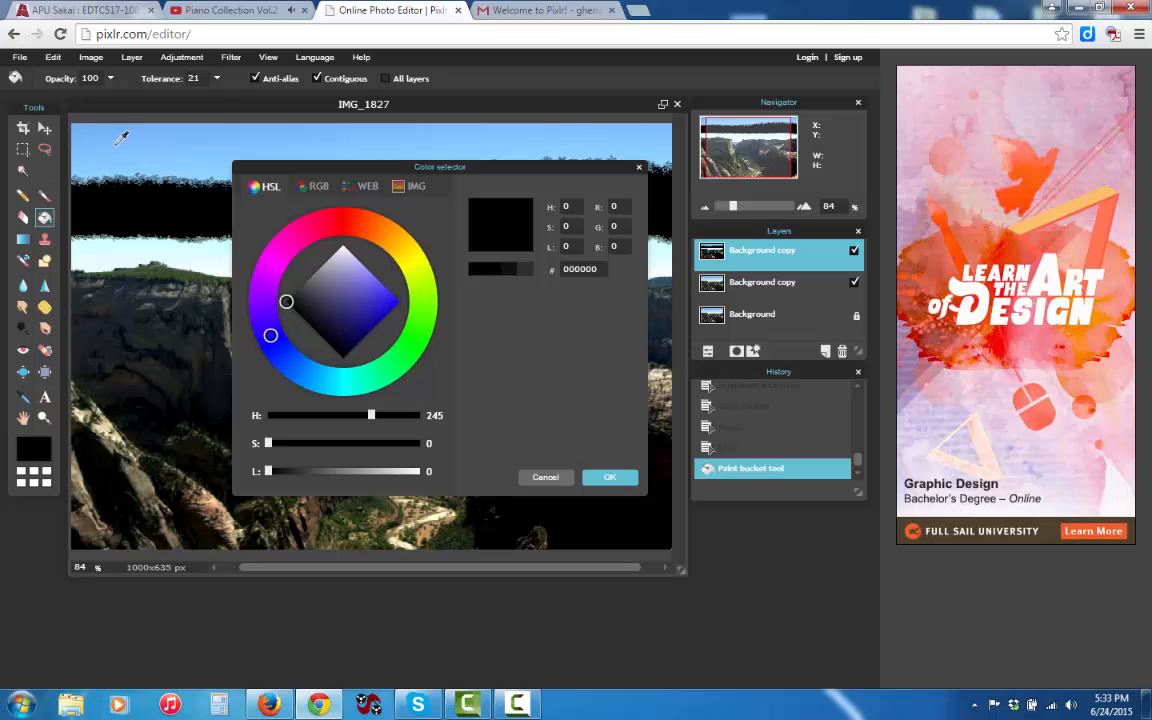
click(627, 479)
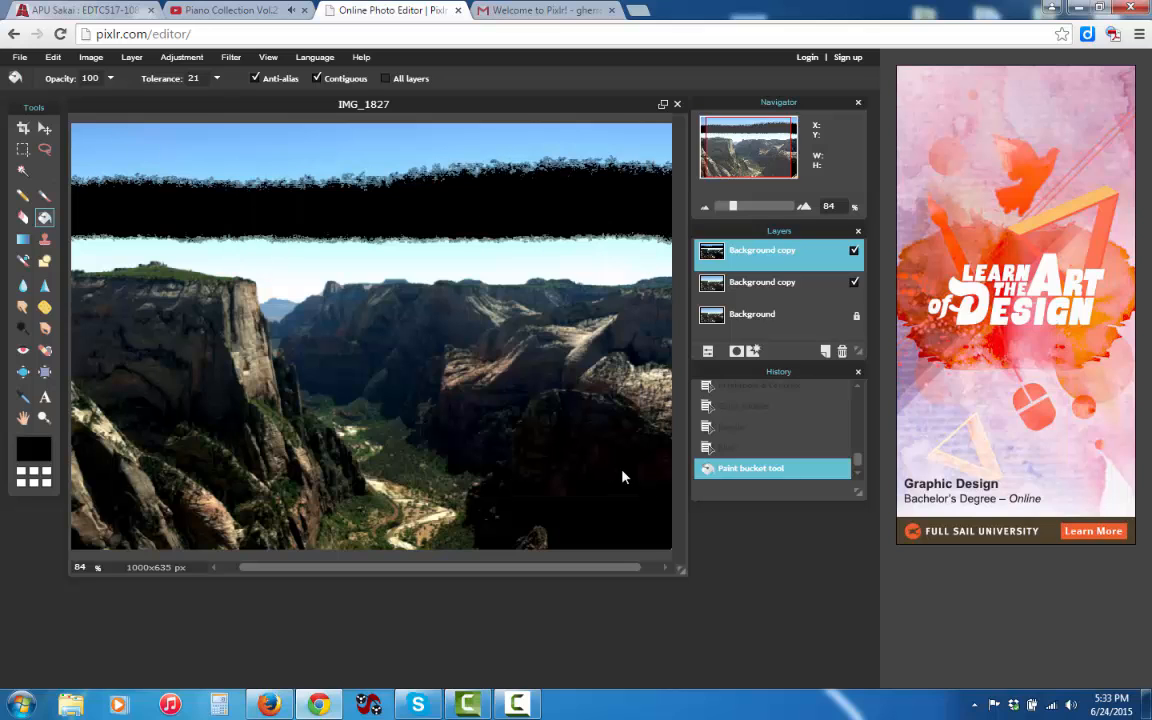
click(101, 150)
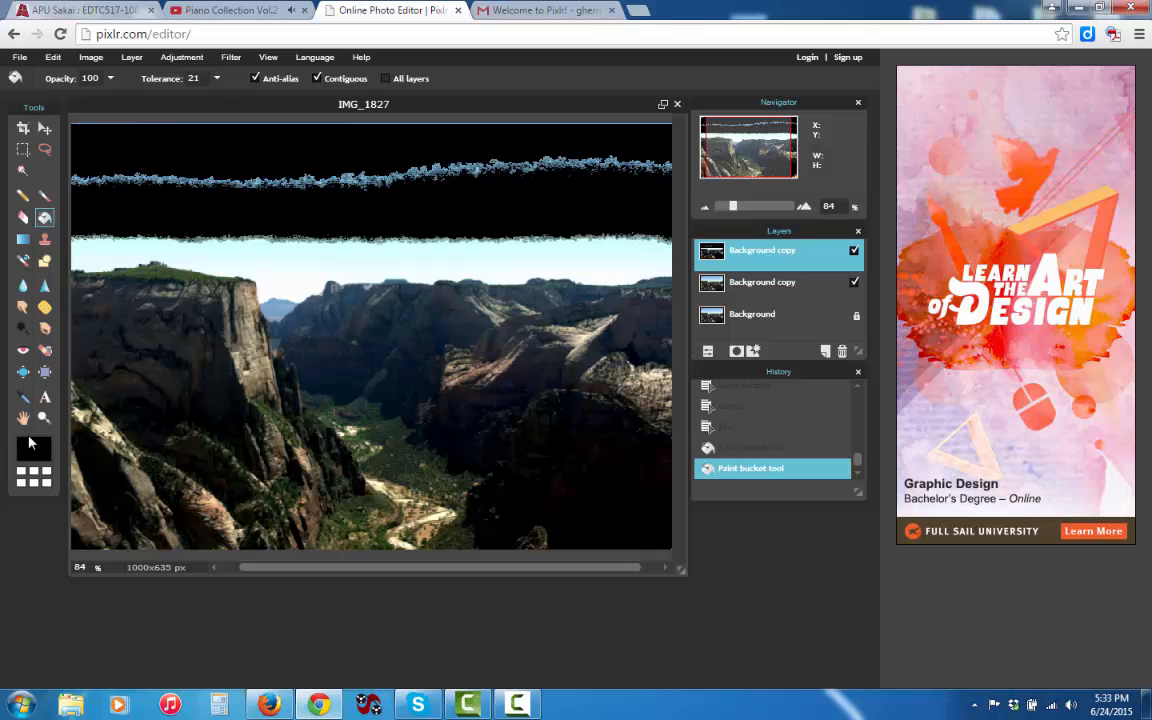
click(37, 449)
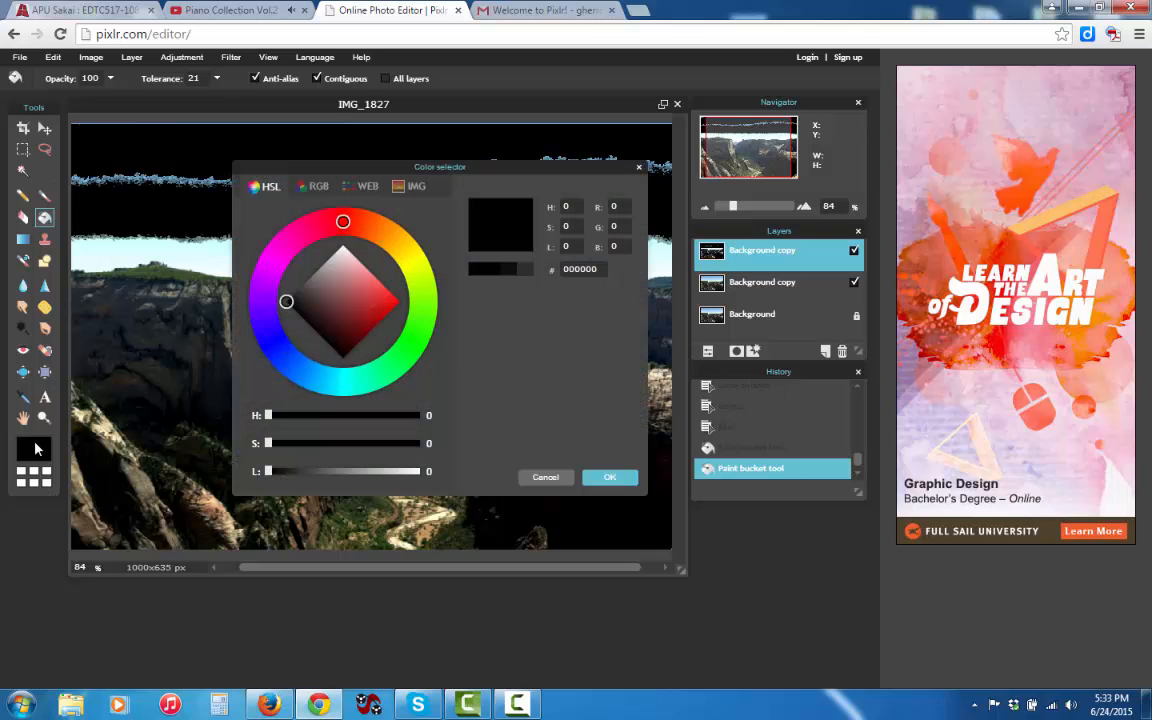
click(272, 342)
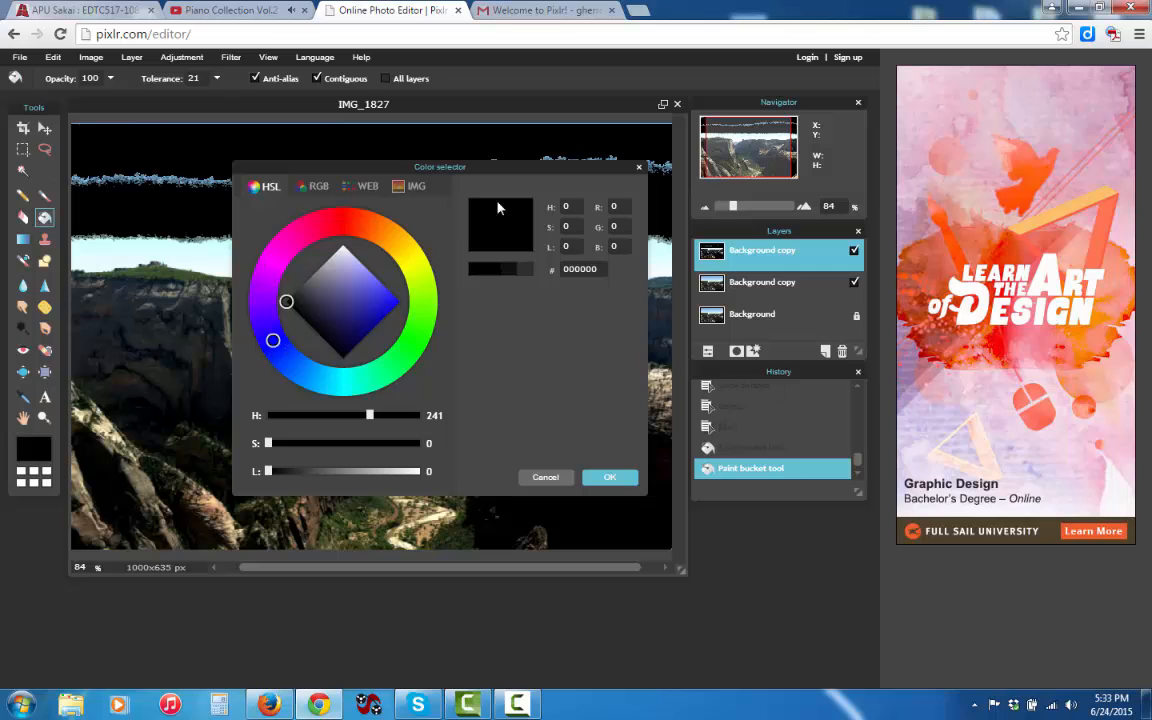
click(493, 228)
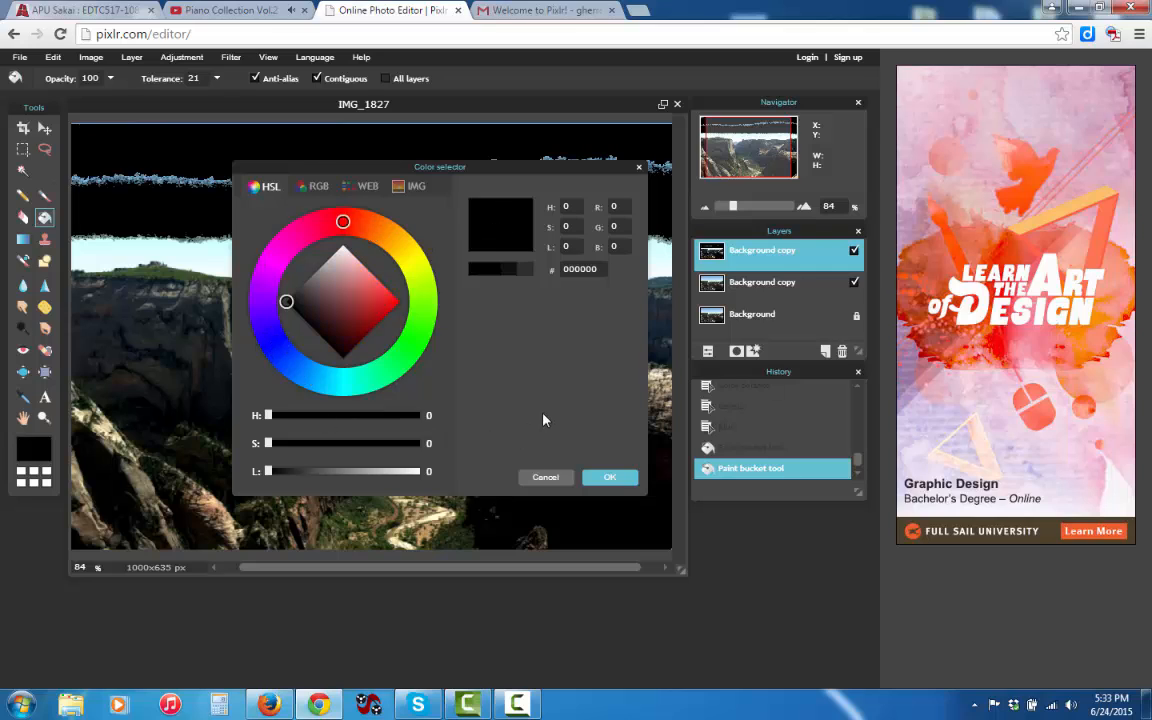
click(640, 169)
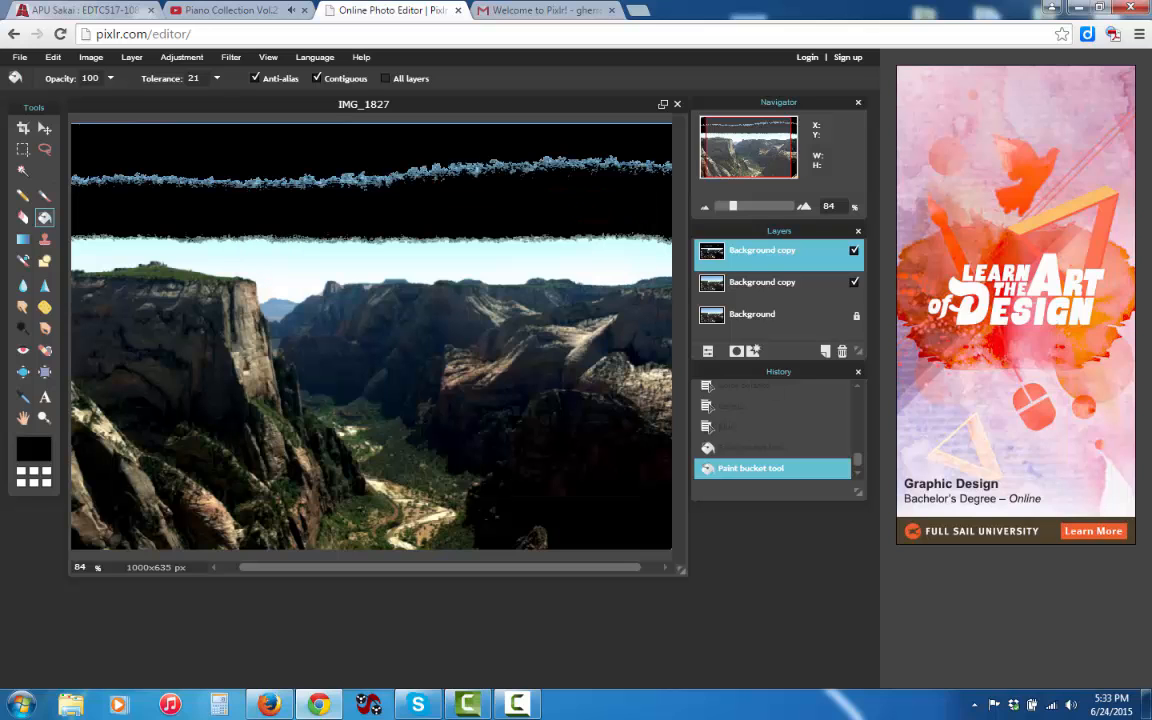
Undo both Paint bucket fills in the sky.
key(alt)
key(ctrl+z)
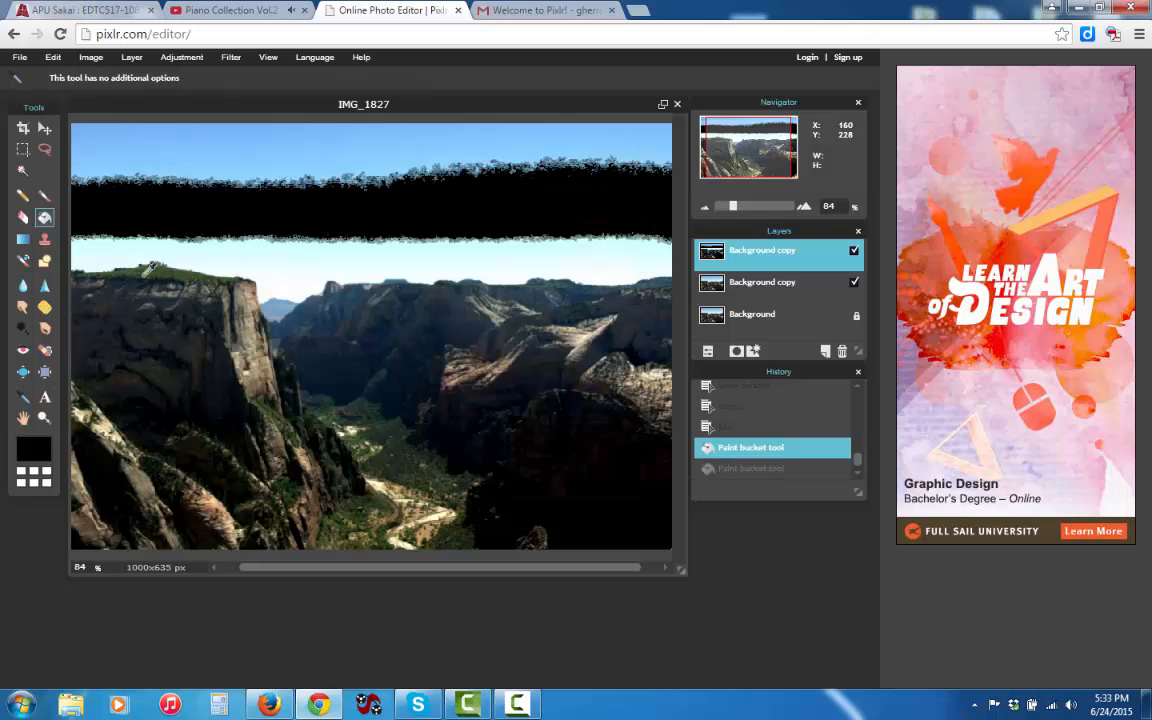
key(ctrl+z)
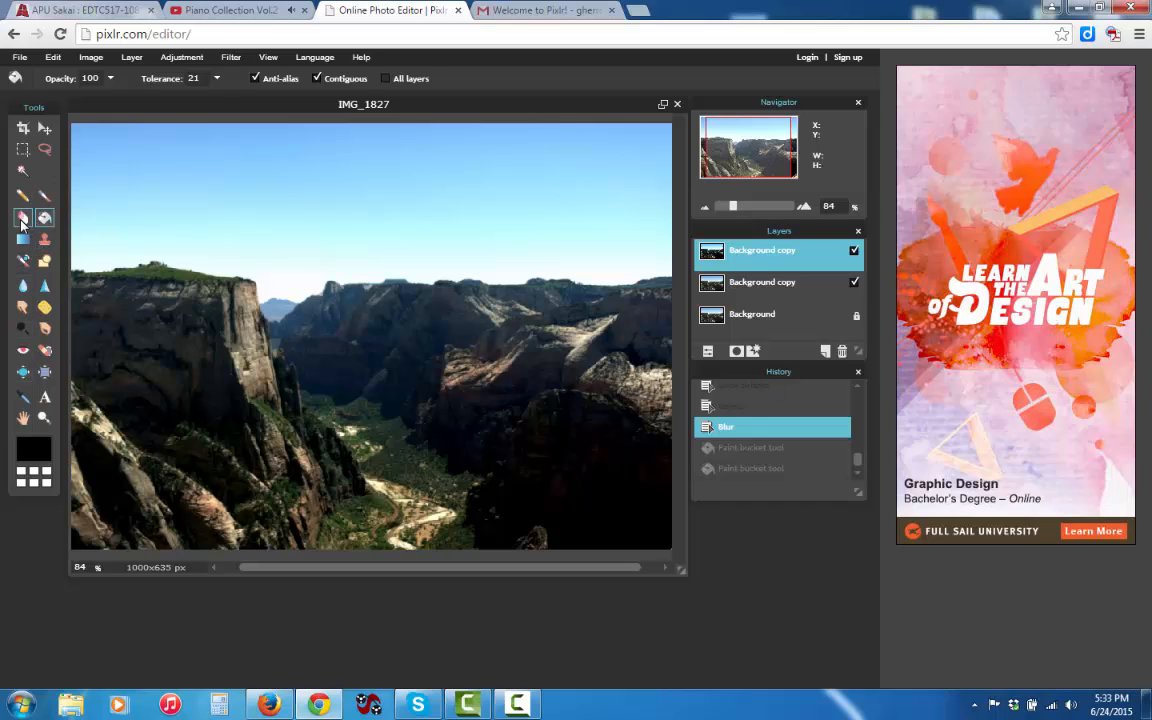
Erase part of the topmost layer around the edge of the tall cliff with the Eraser at brush size 50.
click(23, 216)
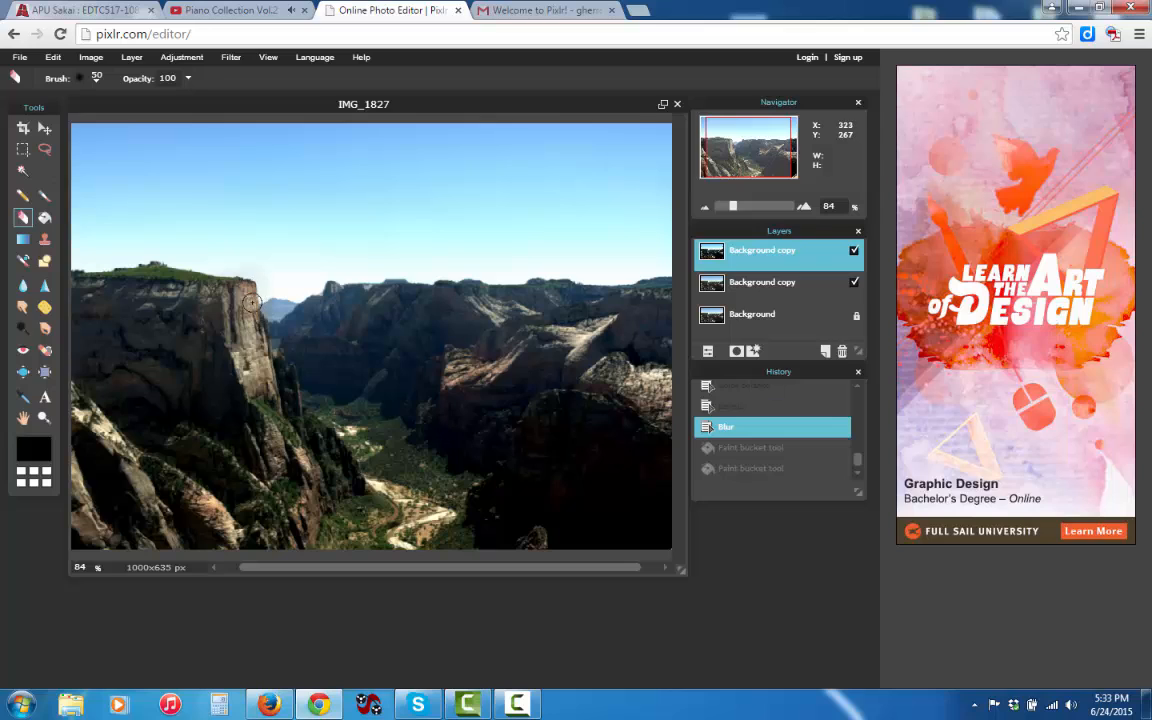
click(249, 323)
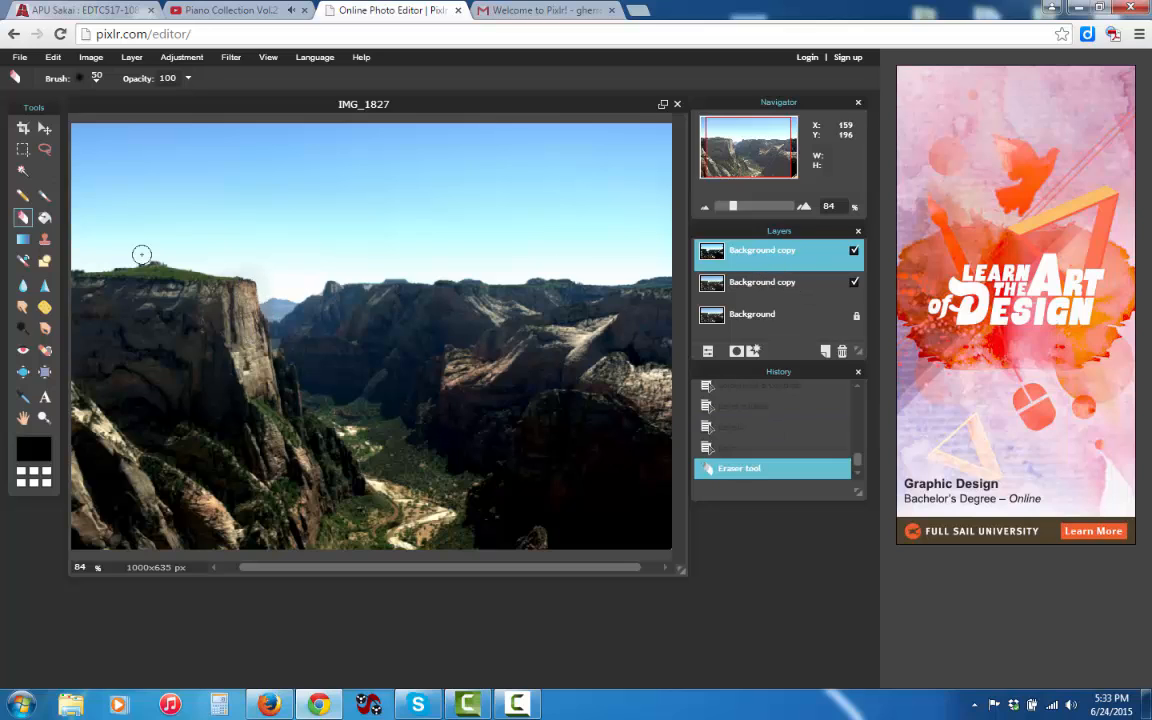
Delete the middle Background copy layer while the topmost layer is hidden, and make the topmost layer visible again.
click(853, 253)
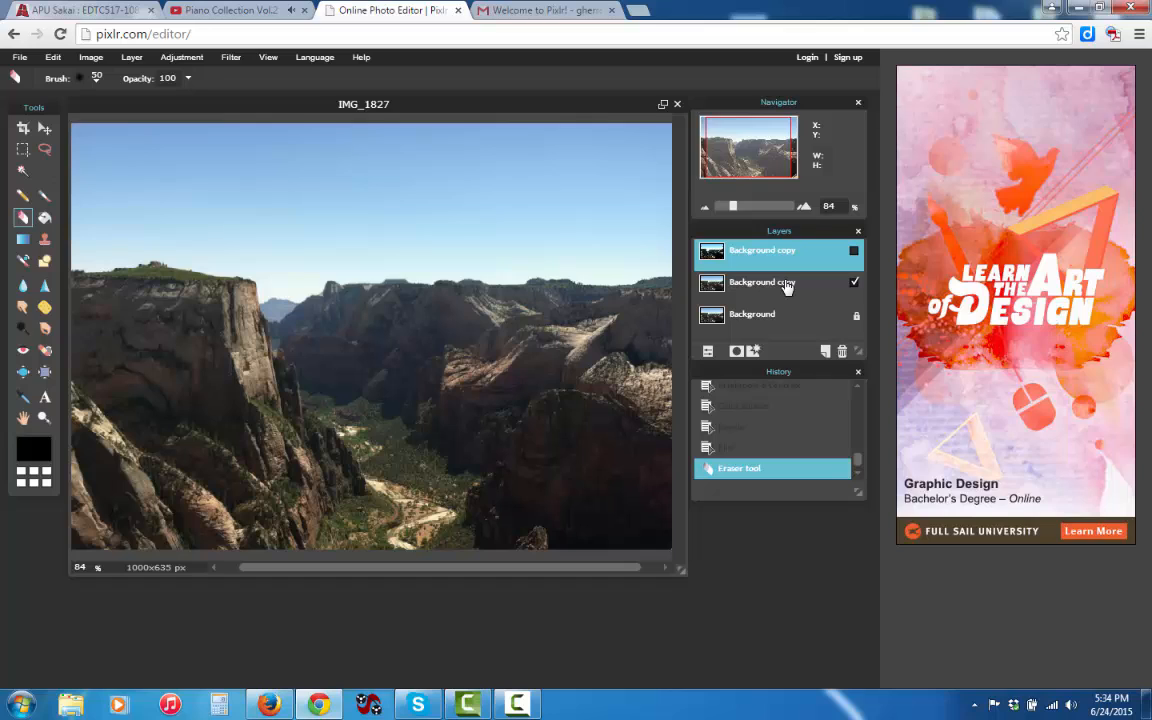
drag(786, 287, 843, 357)
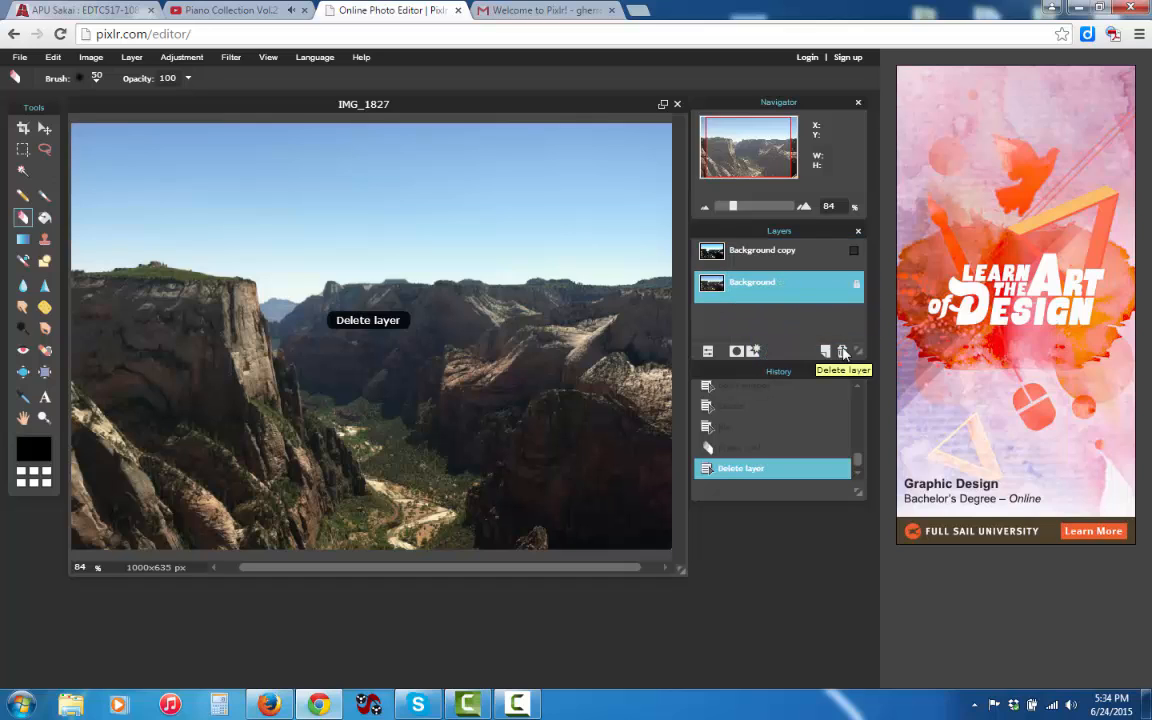
click(754, 258)
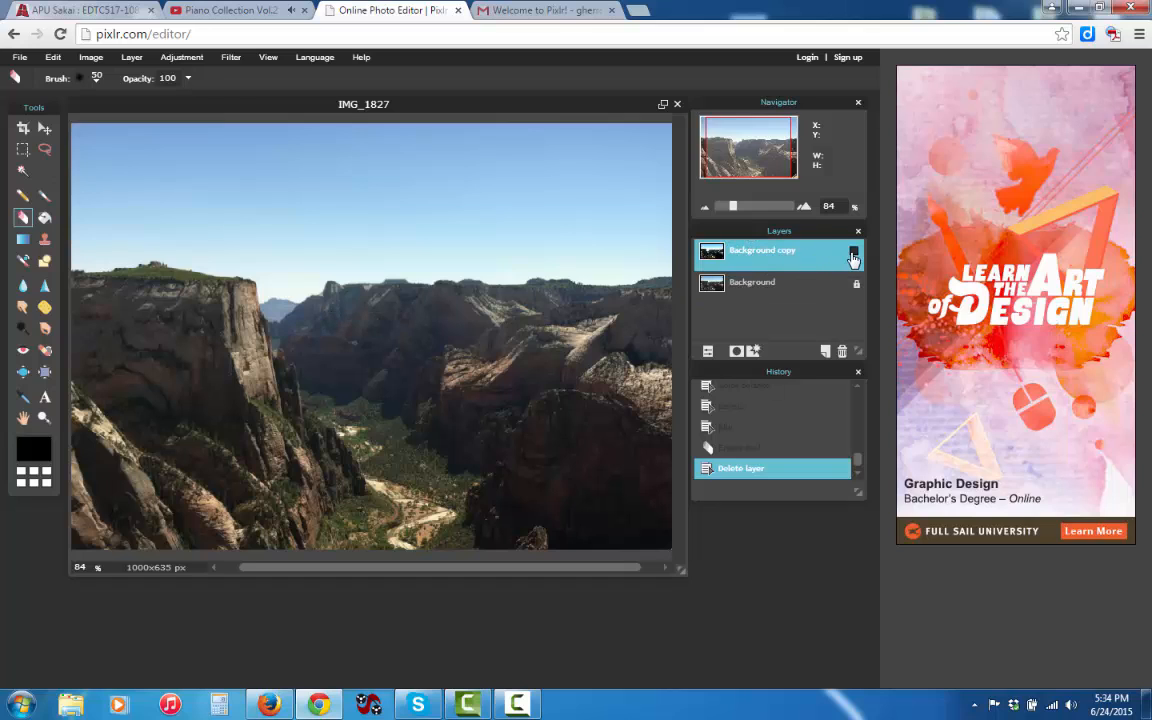
click(853, 256)
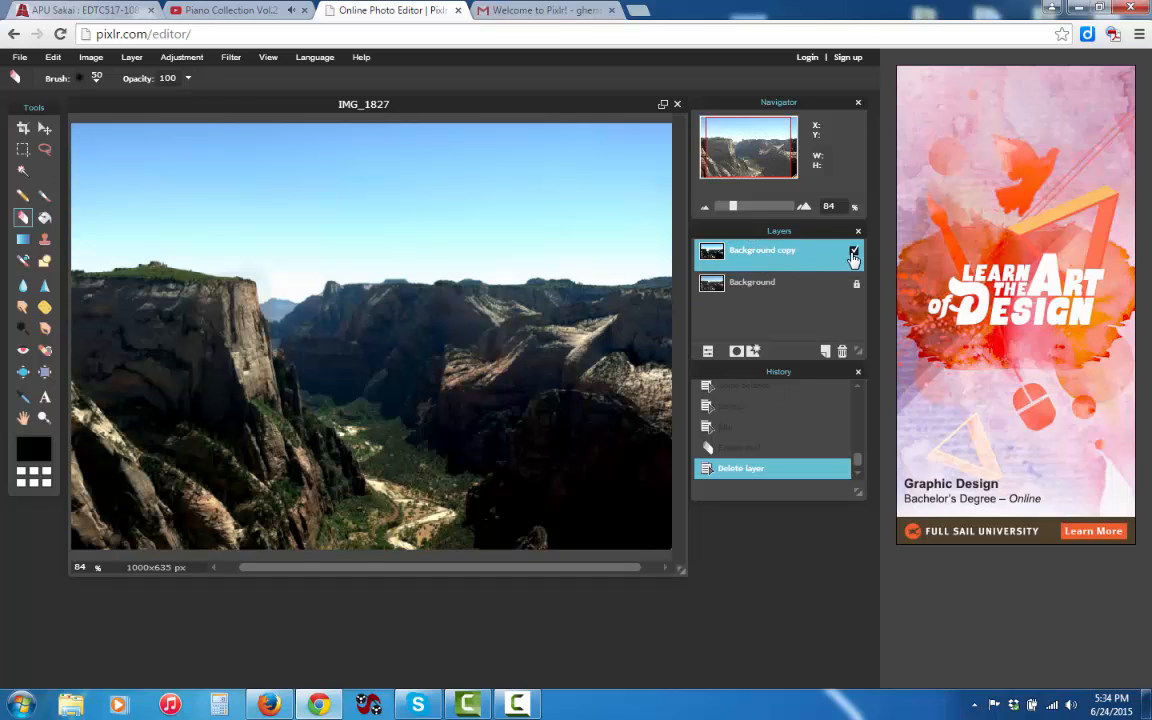
Rename the remaining Background copy layer to Layer 1.
click(747, 287)
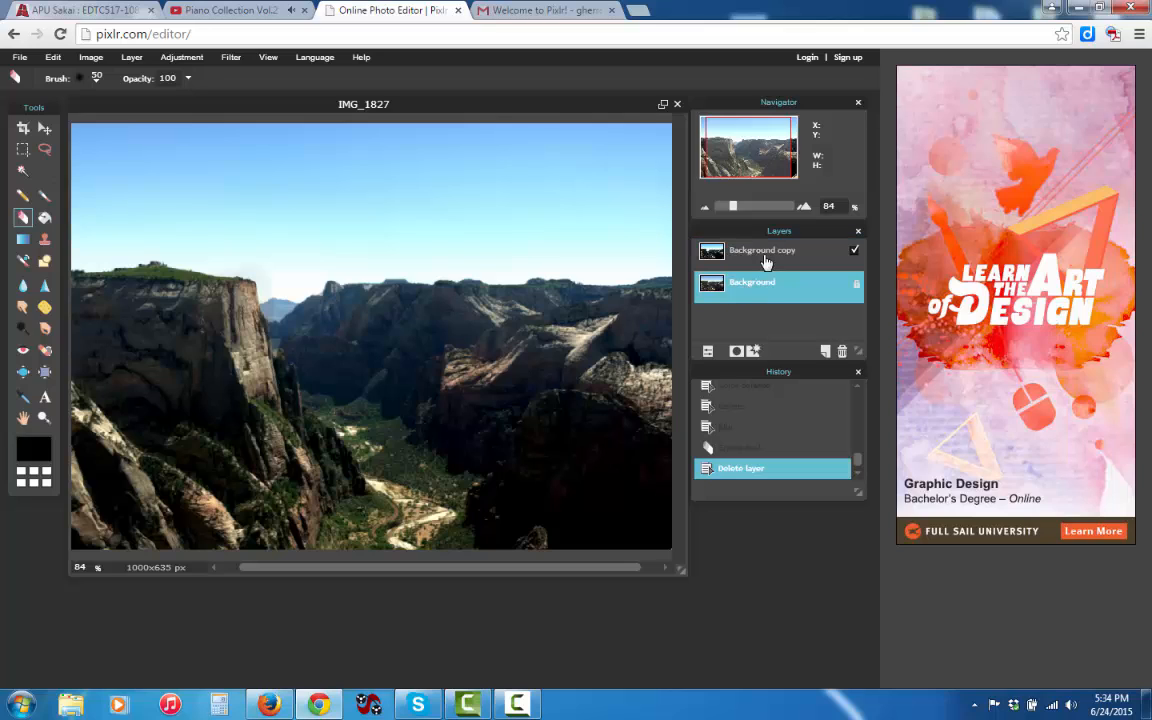
click(765, 255)
mouse_move(764, 262)
mouse_down()
mouse_move(768, 290)
mouse_move(766, 262)
mouse_up()
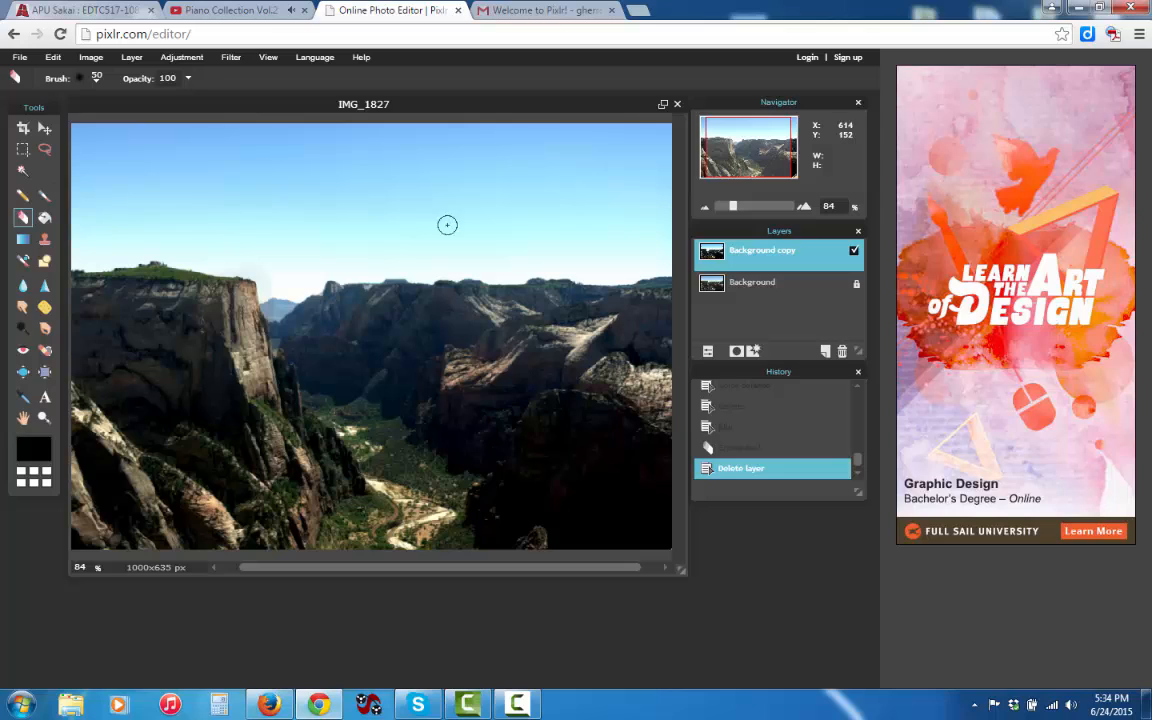
double_click(750, 252)
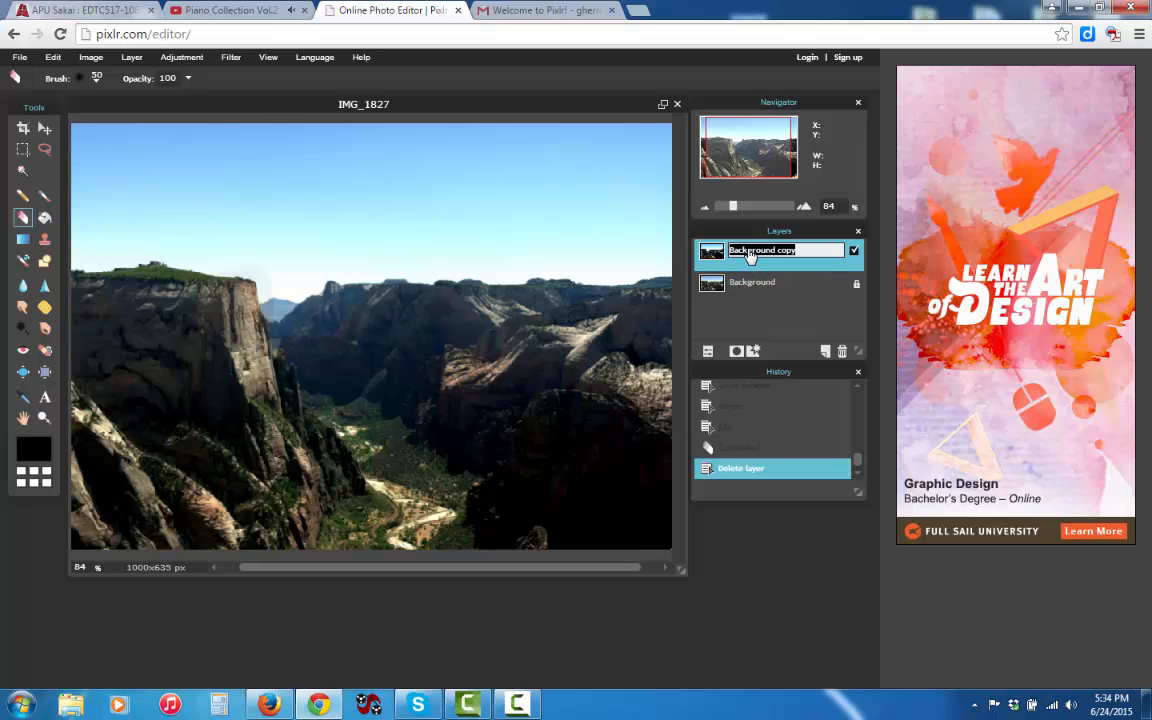
text(Layer 1)
key(Return)
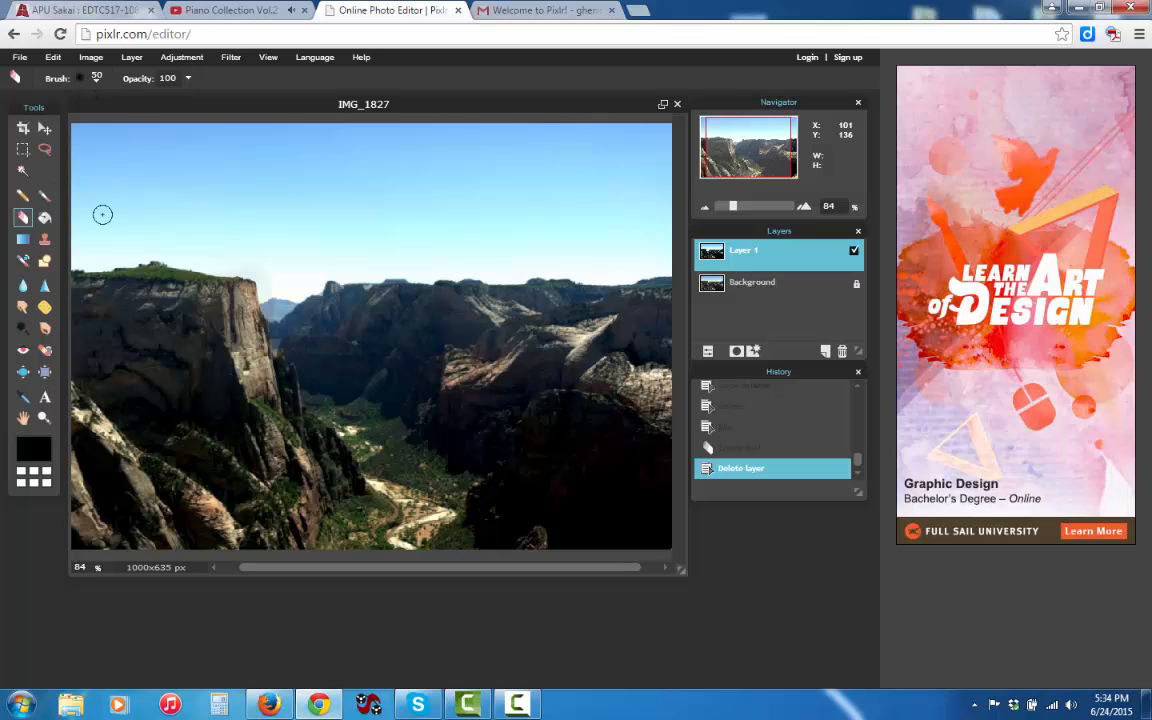
Erase a spot in the sky and the dark rock in the photo's lower right corner on Layer 1 with a soft eraser brush of size 100.
click(97, 78)
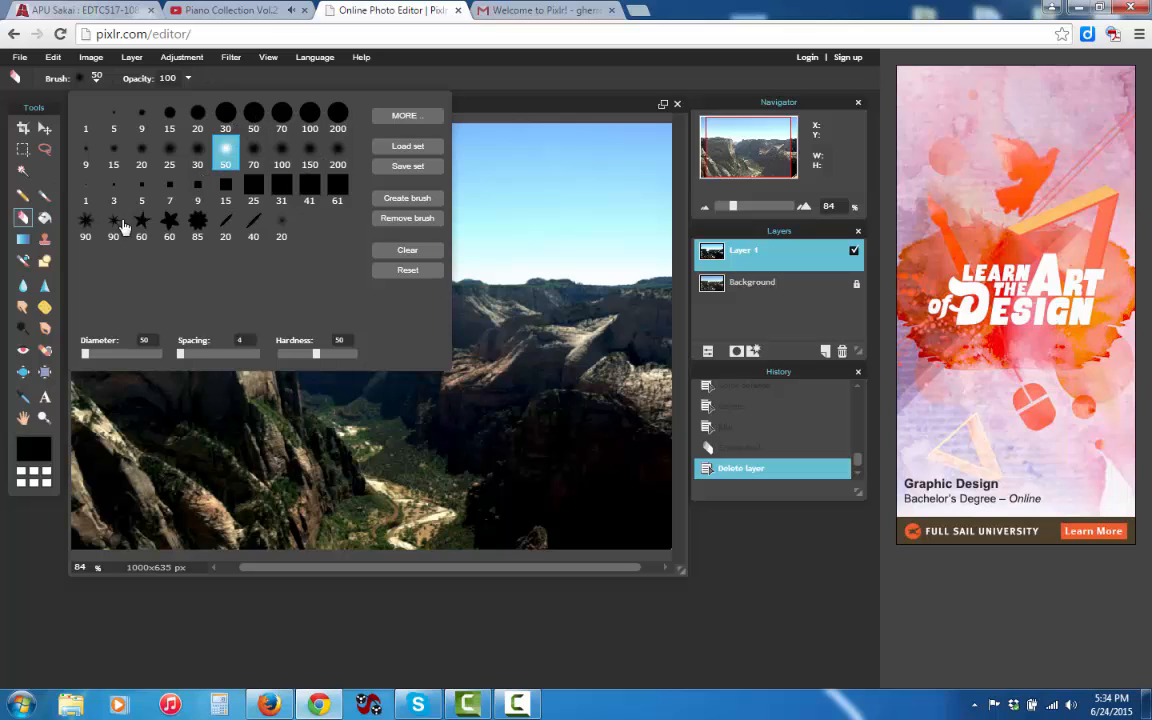
click(281, 153)
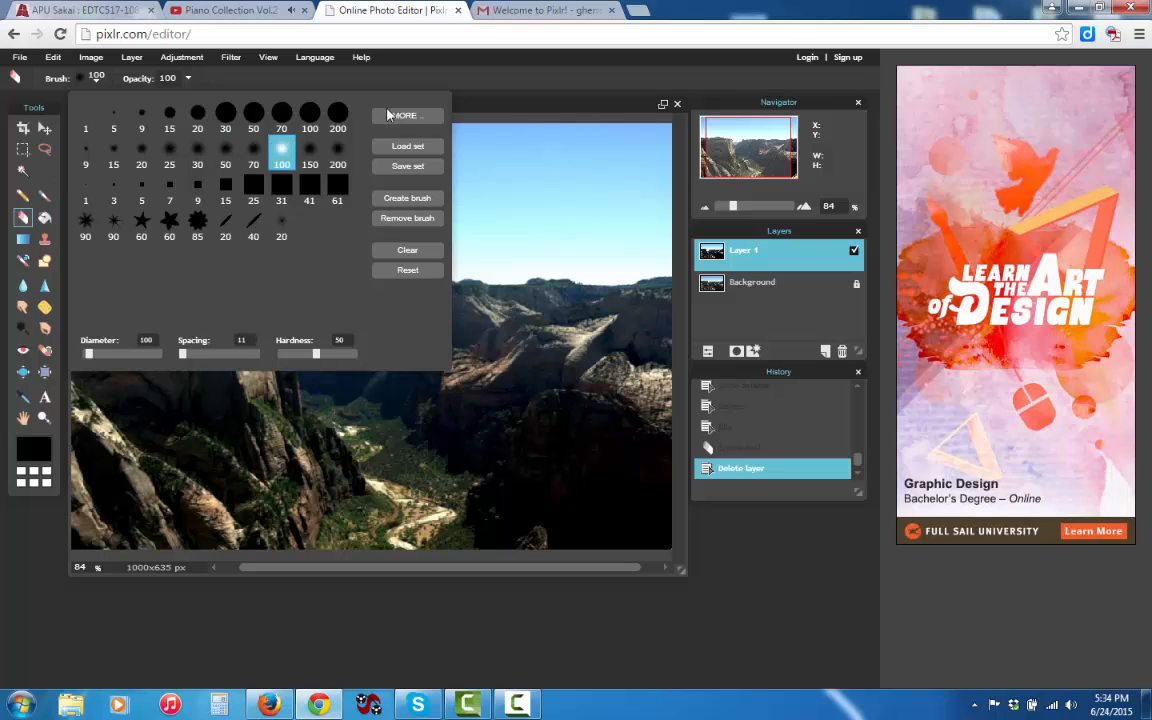
click(464, 250)
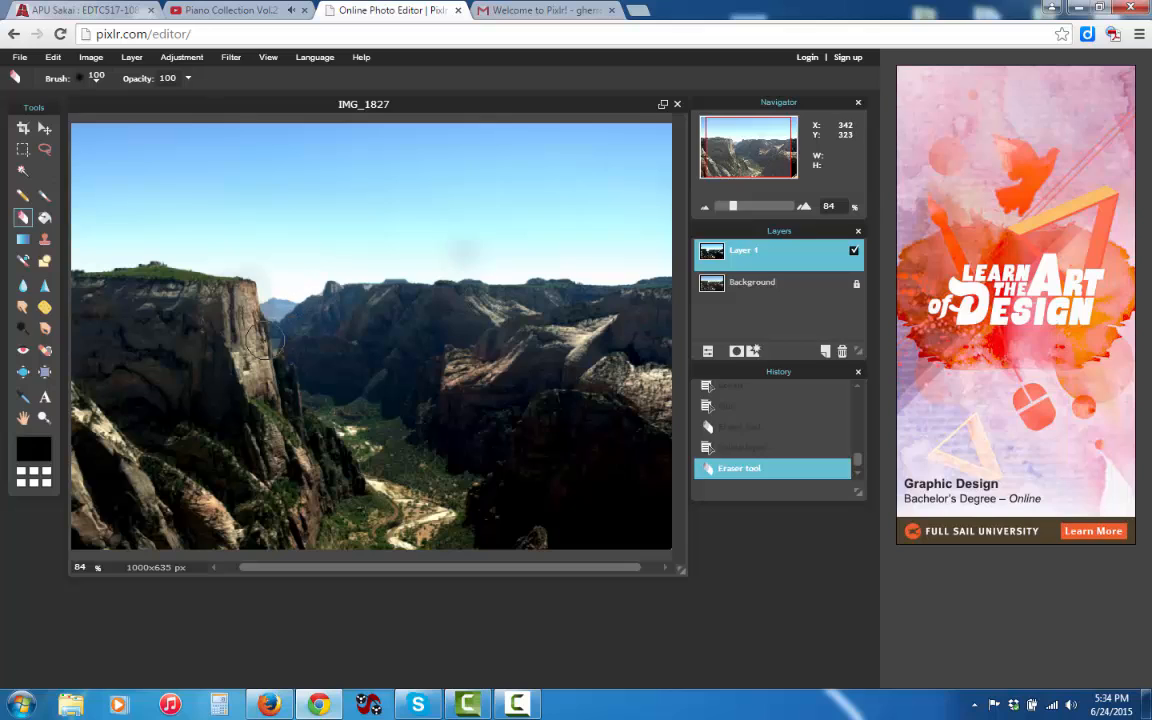
mouse_move(578, 428)
mouse_down()
mouse_move(590, 467)
mouse_move(573, 453)
mouse_move(598, 450)
mouse_move(580, 445)
mouse_move(593, 448)
mouse_move(589, 429)
mouse_move(554, 427)
mouse_move(511, 468)
mouse_move(551, 415)
mouse_move(576, 410)
mouse_move(661, 463)
mouse_move(649, 481)
mouse_move(504, 457)
mouse_move(498, 495)
mouse_move(646, 497)
mouse_move(665, 502)
mouse_move(663, 517)
mouse_move(478, 528)
mouse_move(484, 507)
mouse_move(499, 526)
mouse_move(640, 530)
mouse_up()
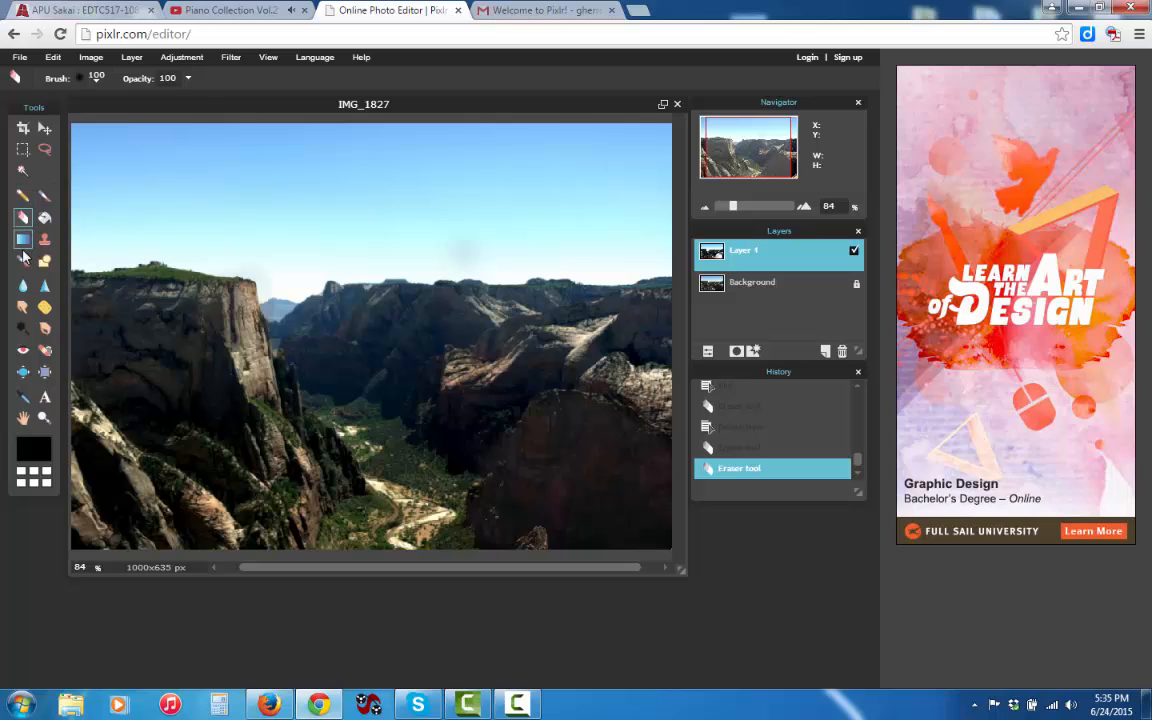
Try a white-to-black linear gradient running horizontally across Layer 1, and undo it.
click(23, 240)
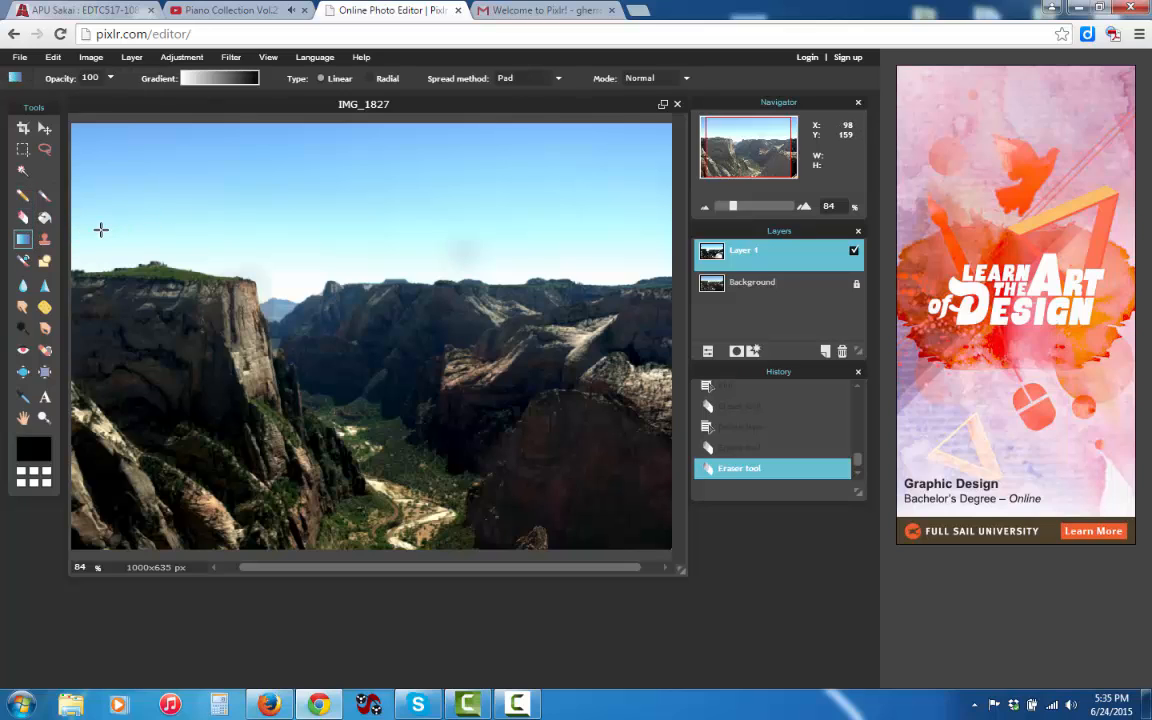
drag(93, 229, 522, 237)
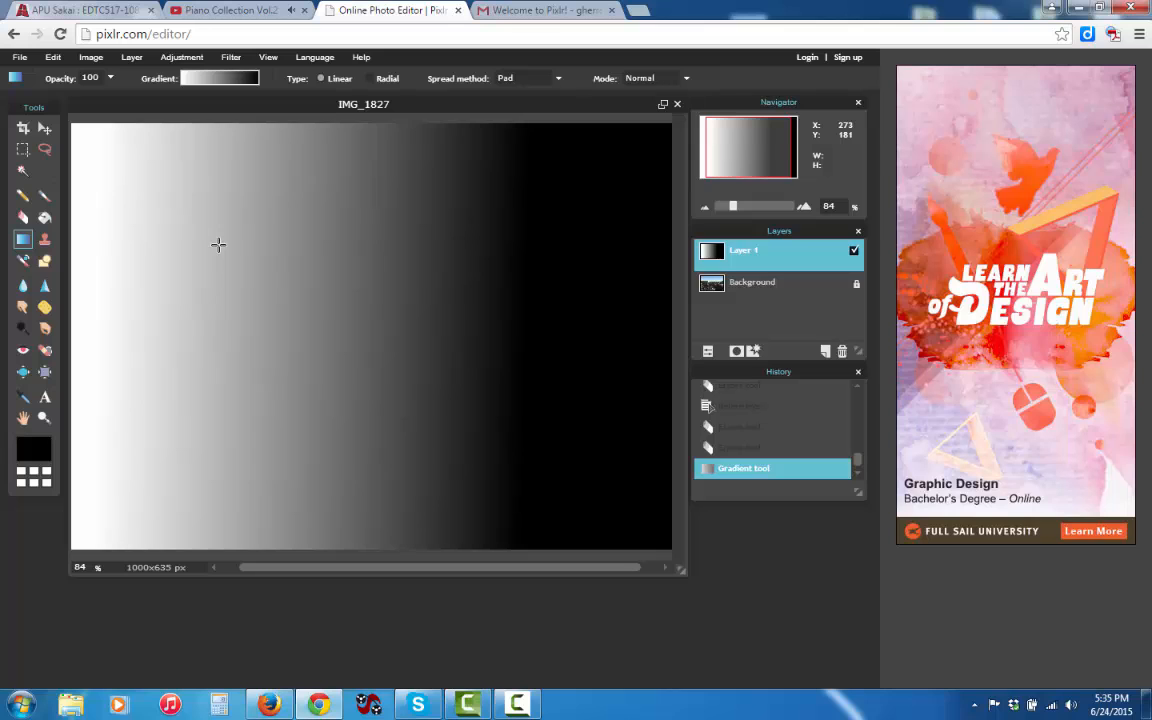
key(ctrl+z)
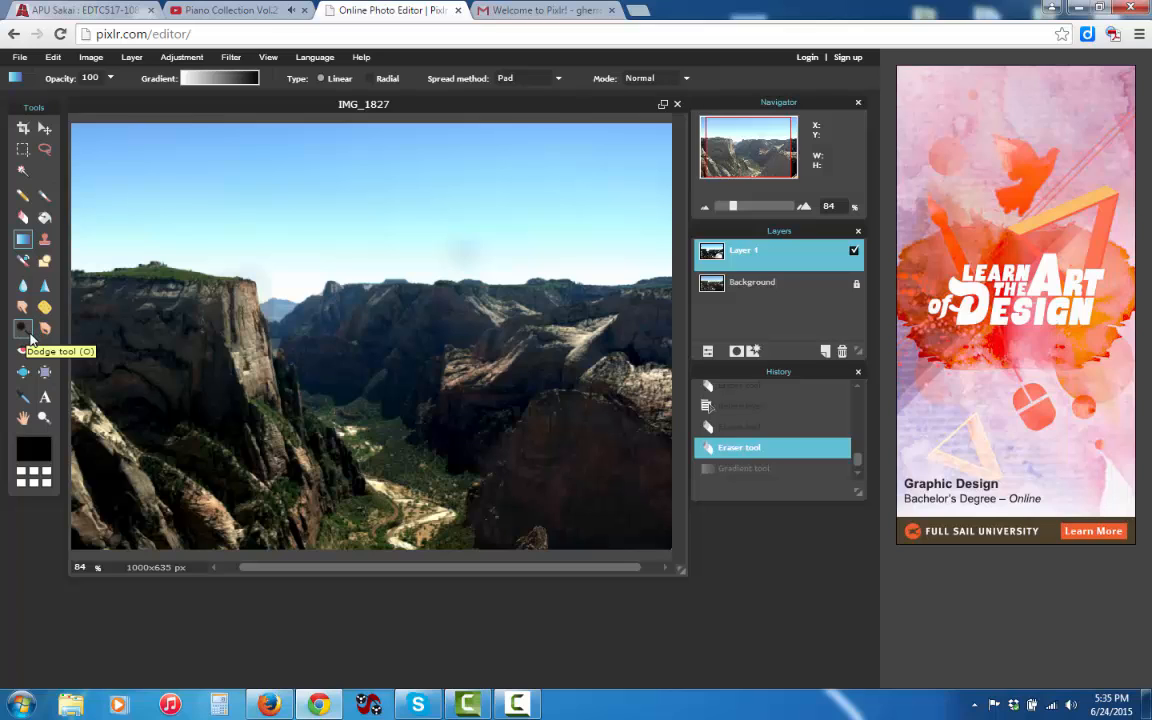
Try adding the text "Hello" in the sky above the tall cliff, and undo the new text layer.
click(44, 398)
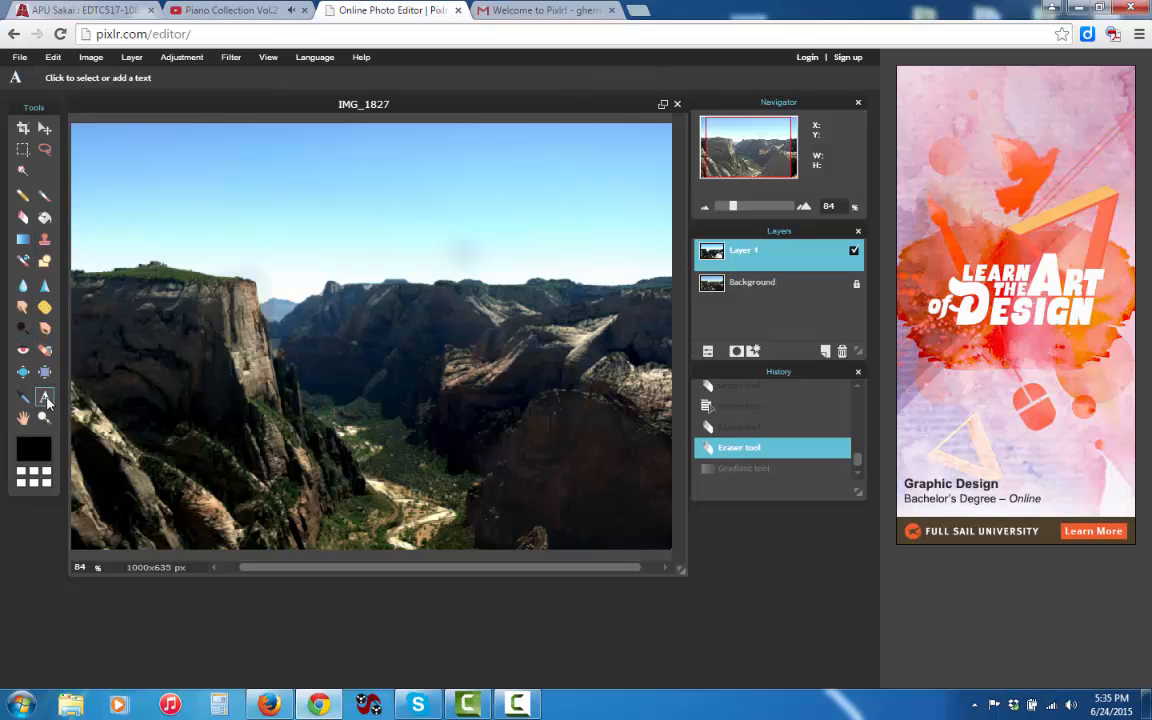
click(112, 190)
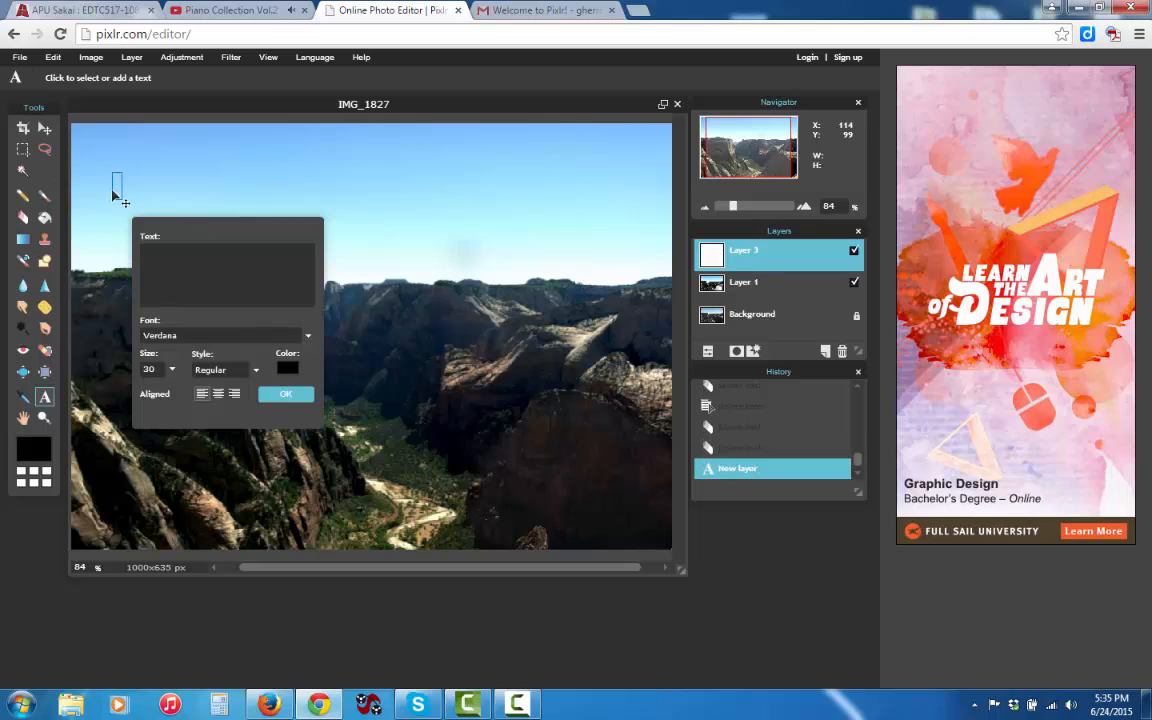
text(Hello)
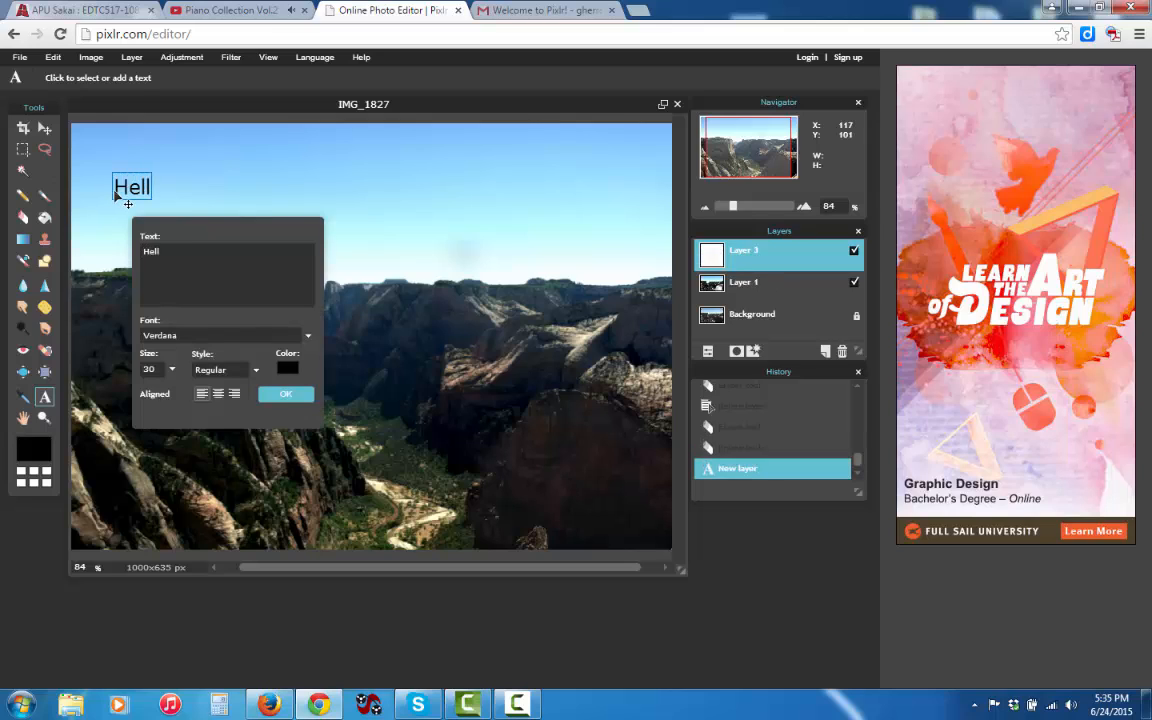
click(285, 394)
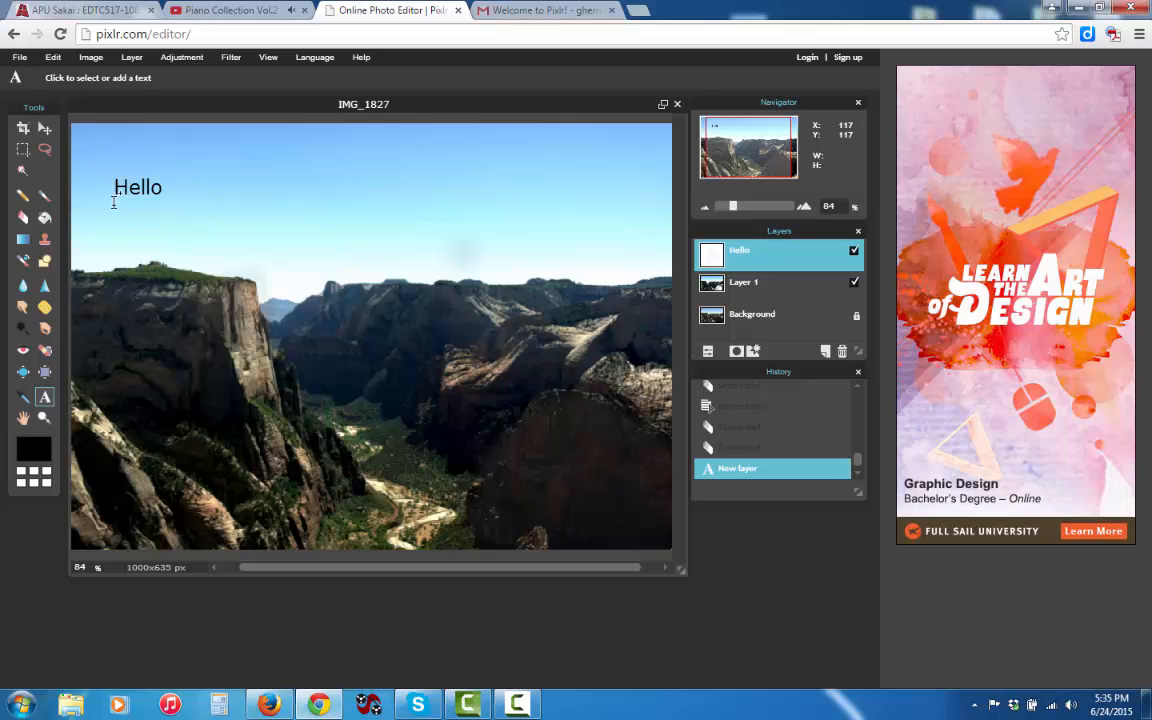
key(ctrl+z)
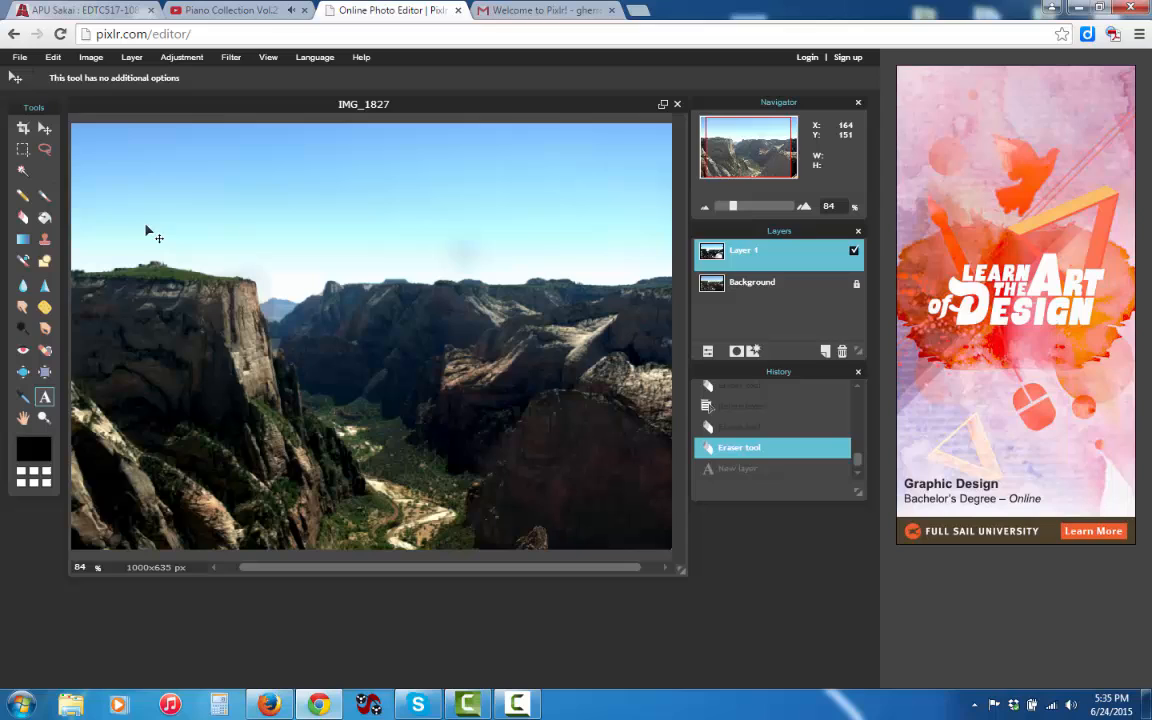
Try cloning sky over the distant ridge line with the Clone stamp at brush size 50, and undo the strokes.
click(44, 241)
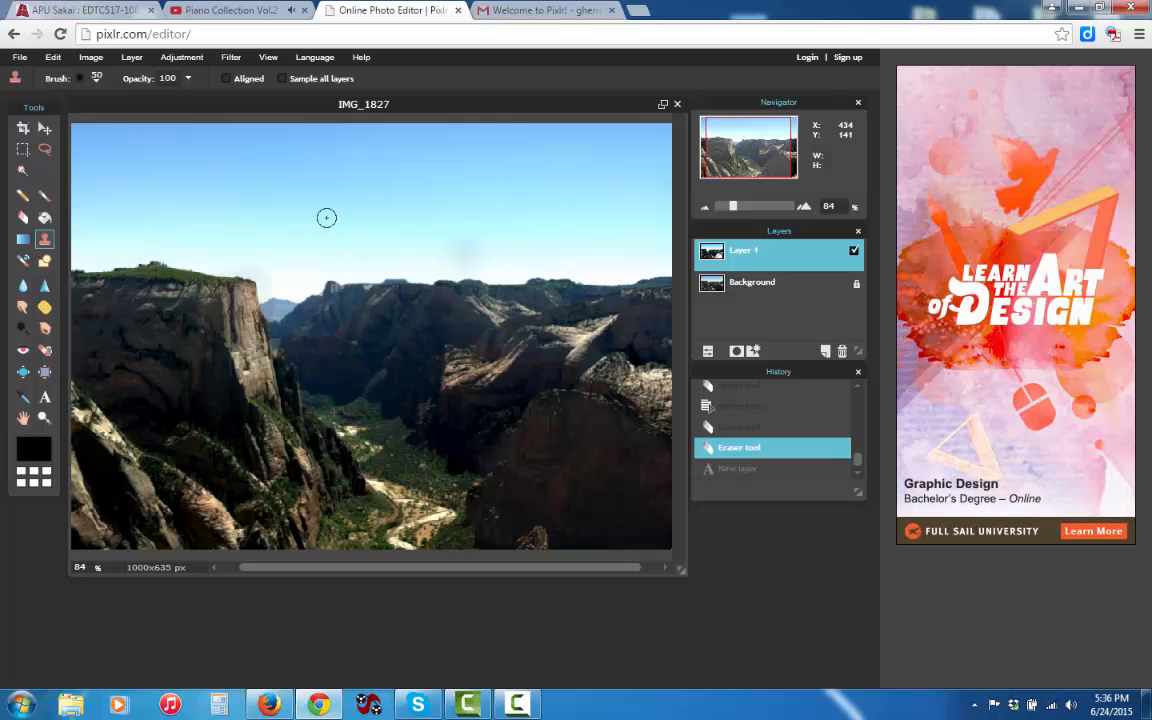
click(326, 285)
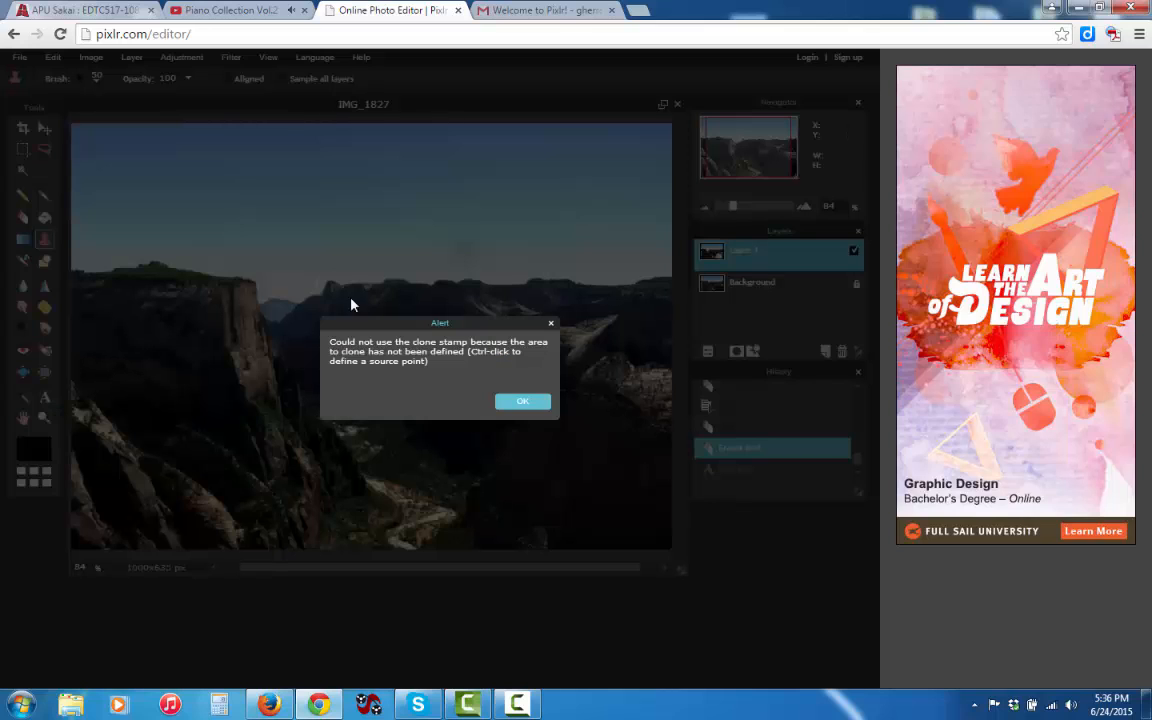
click(520, 402)
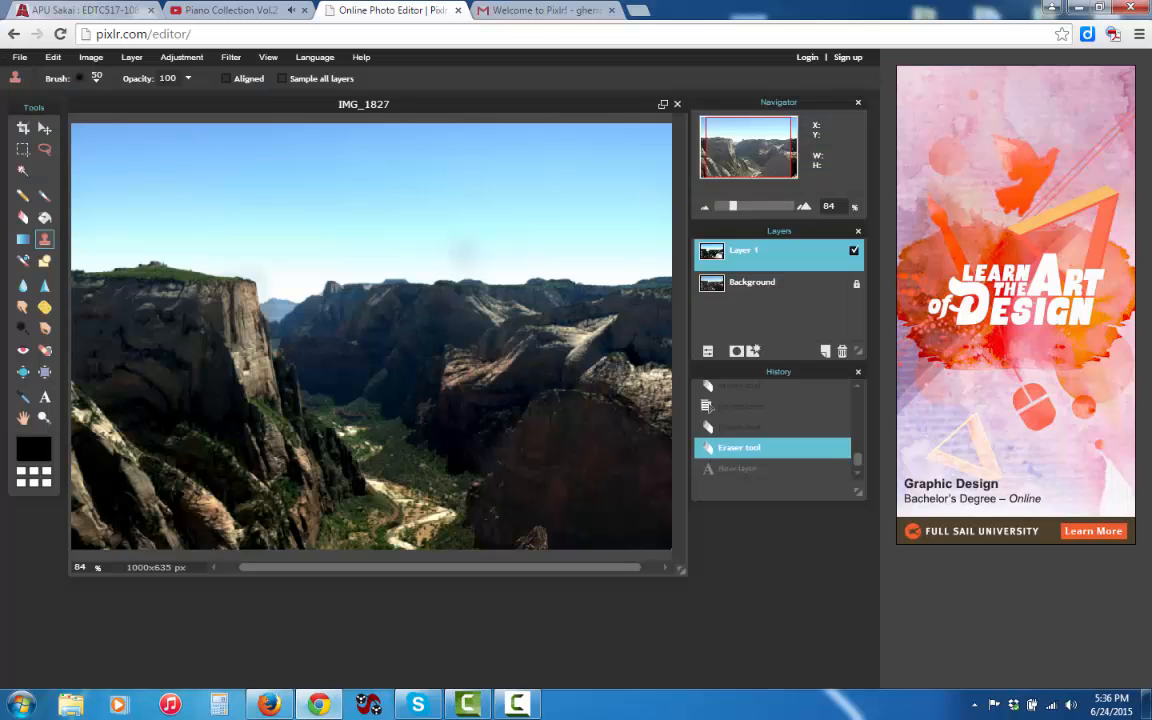
ctrl+click(336, 248)
drag(334, 275, 665, 276)
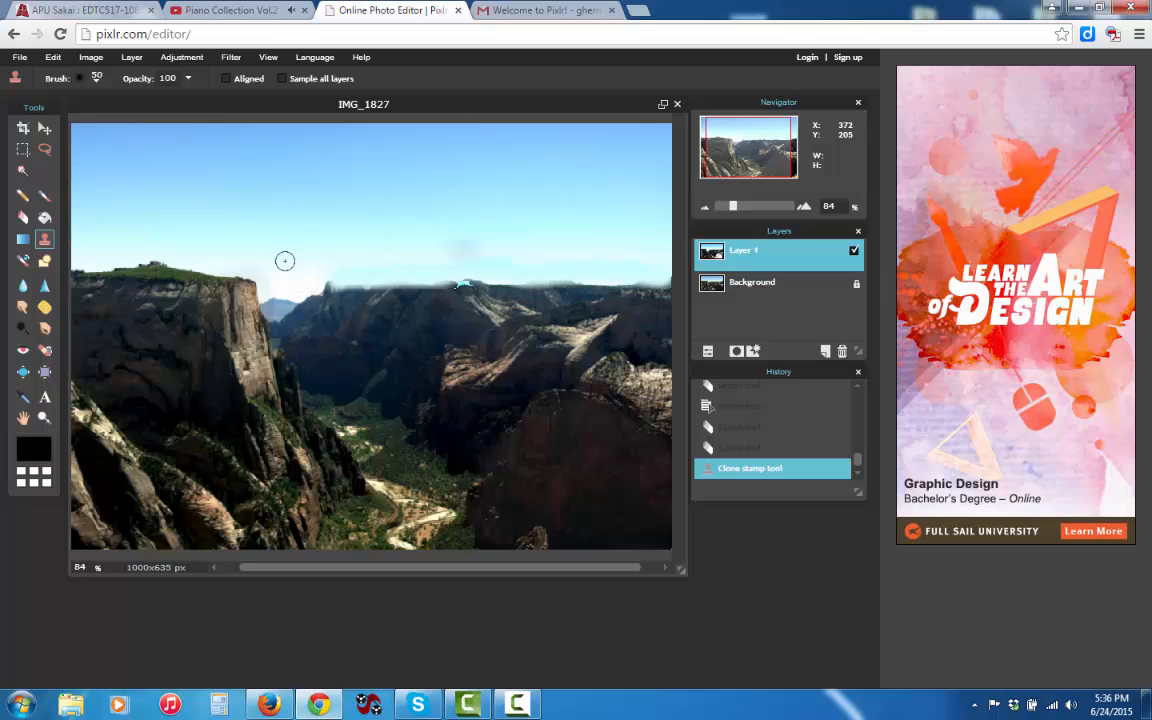
drag(311, 288, 689, 285)
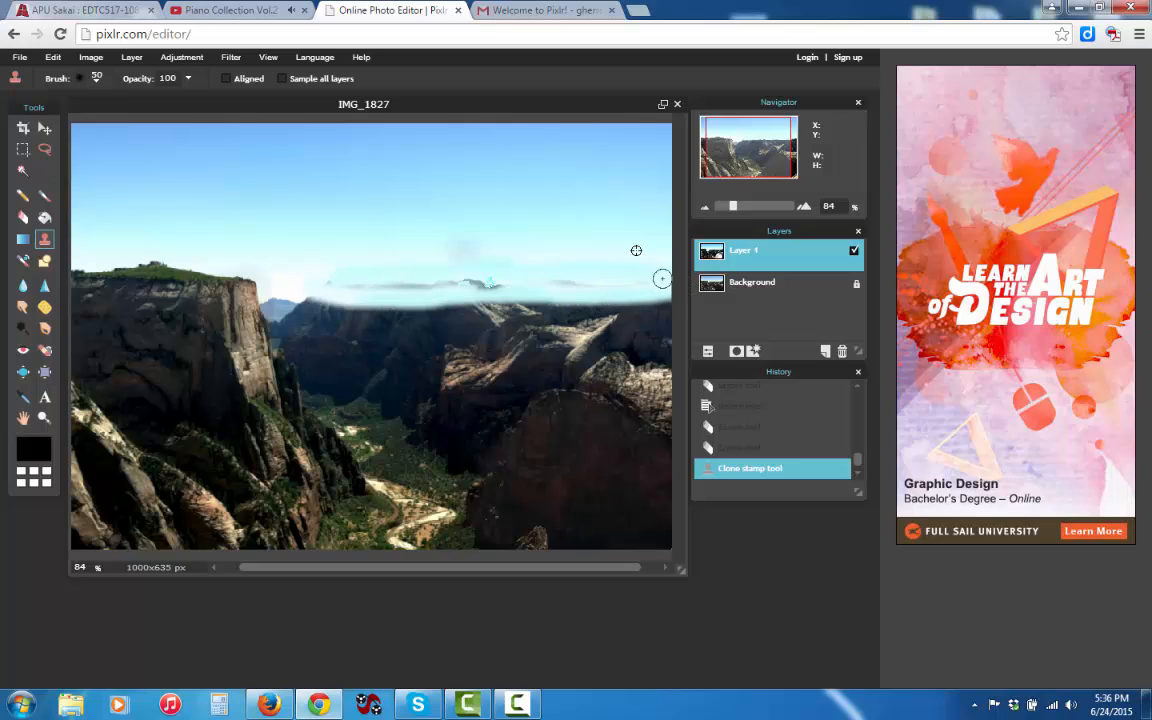
mouse_move(432, 273)
mouse_down()
mouse_move(329, 279)
mouse_move(500, 280)
mouse_move(468, 270)
mouse_up()
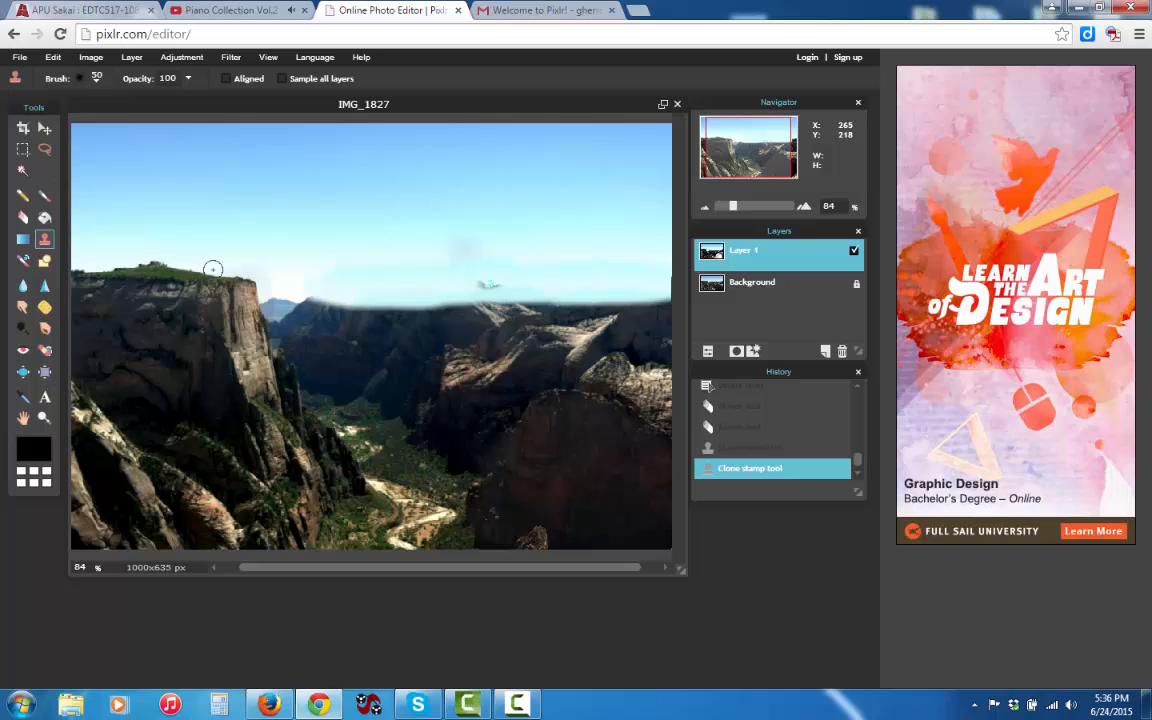
key(ctrl+z)
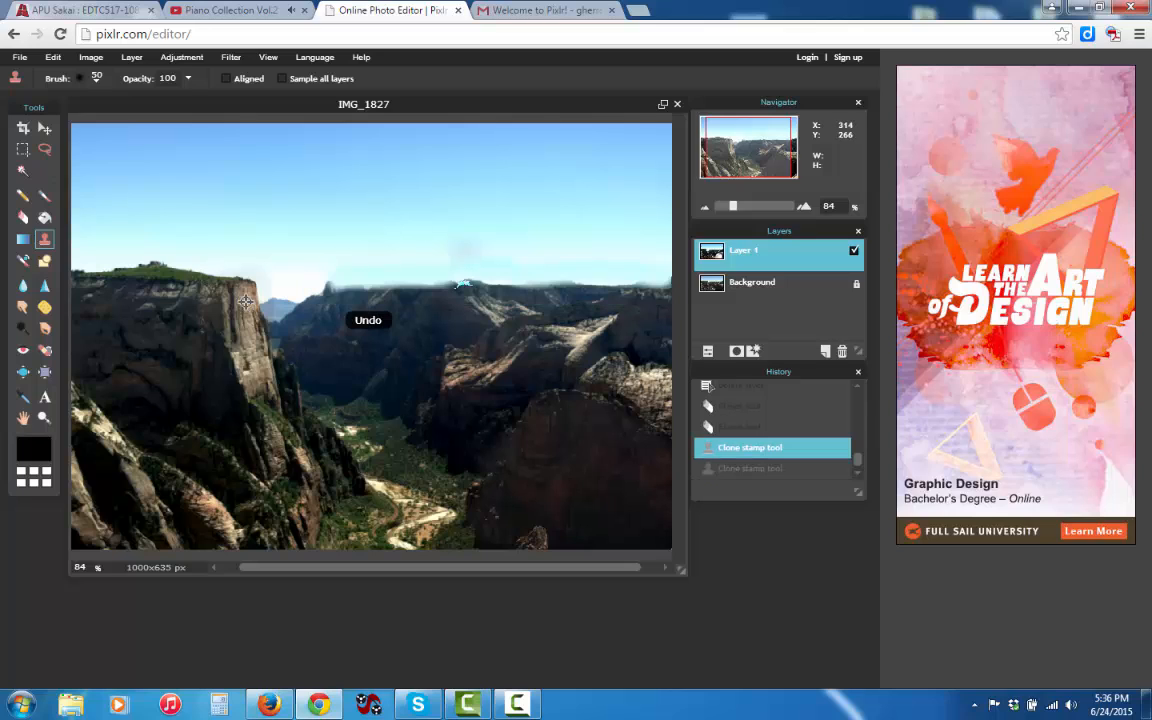
key(ctrl+z)
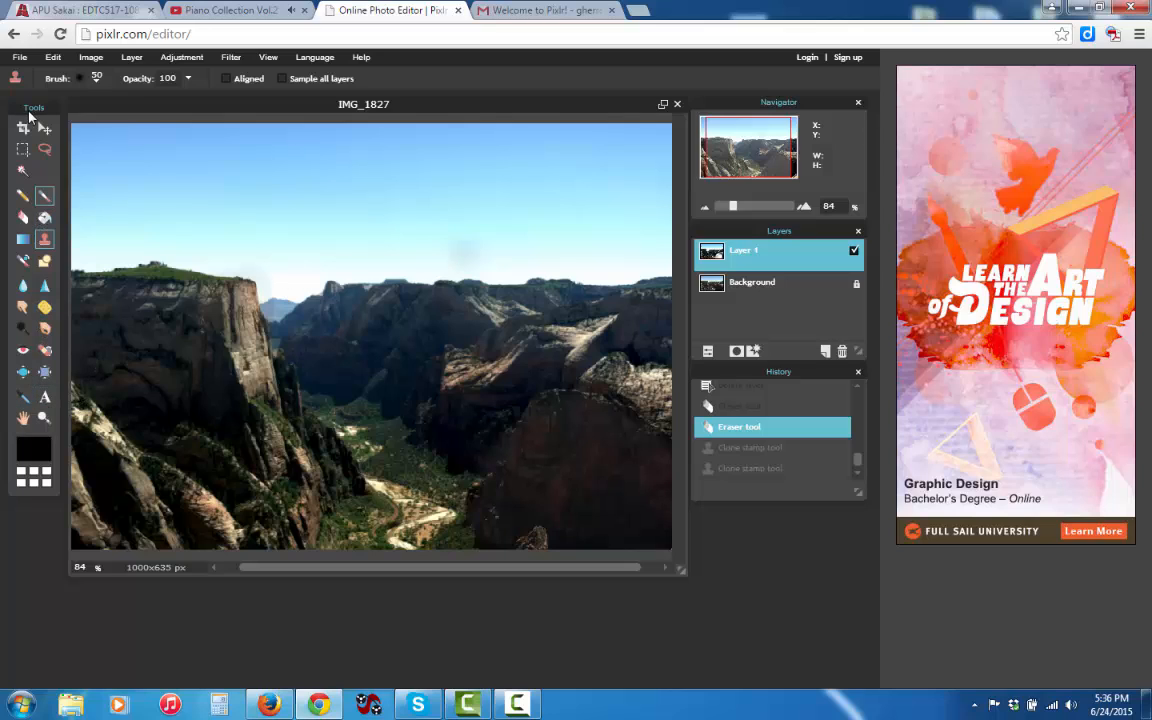
Select the pale strip of sky above the cliffs with the Wand tool at tolerance 21.
click(22, 170)
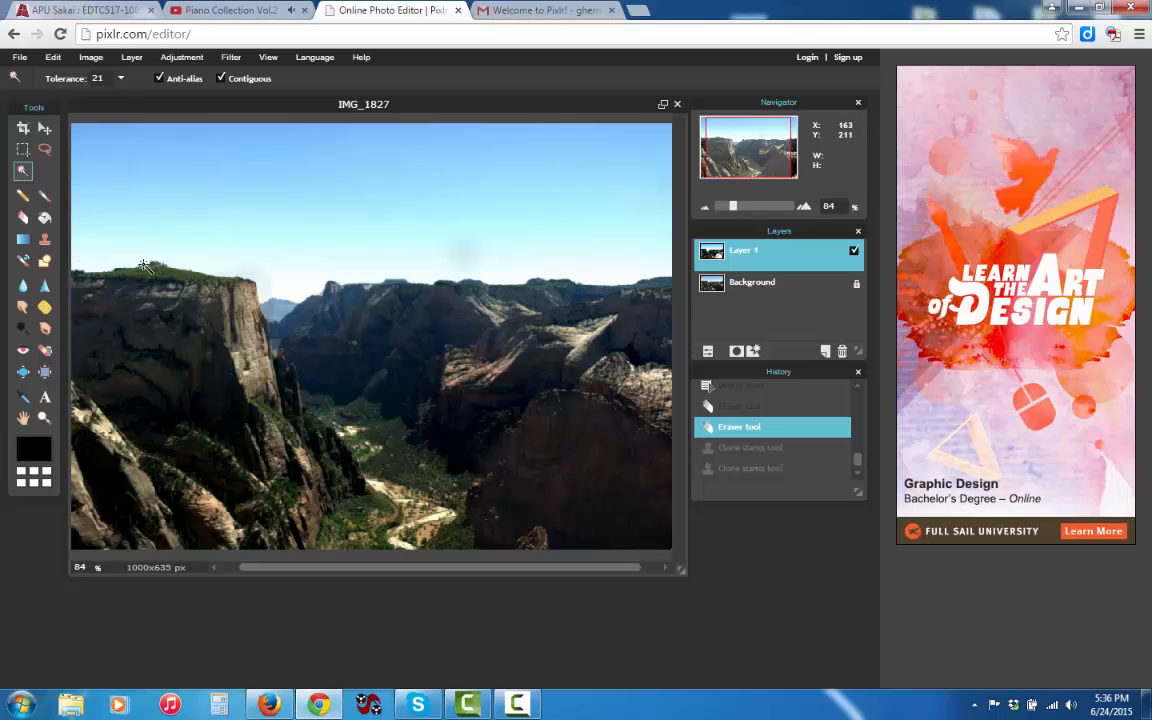
click(75, 267)
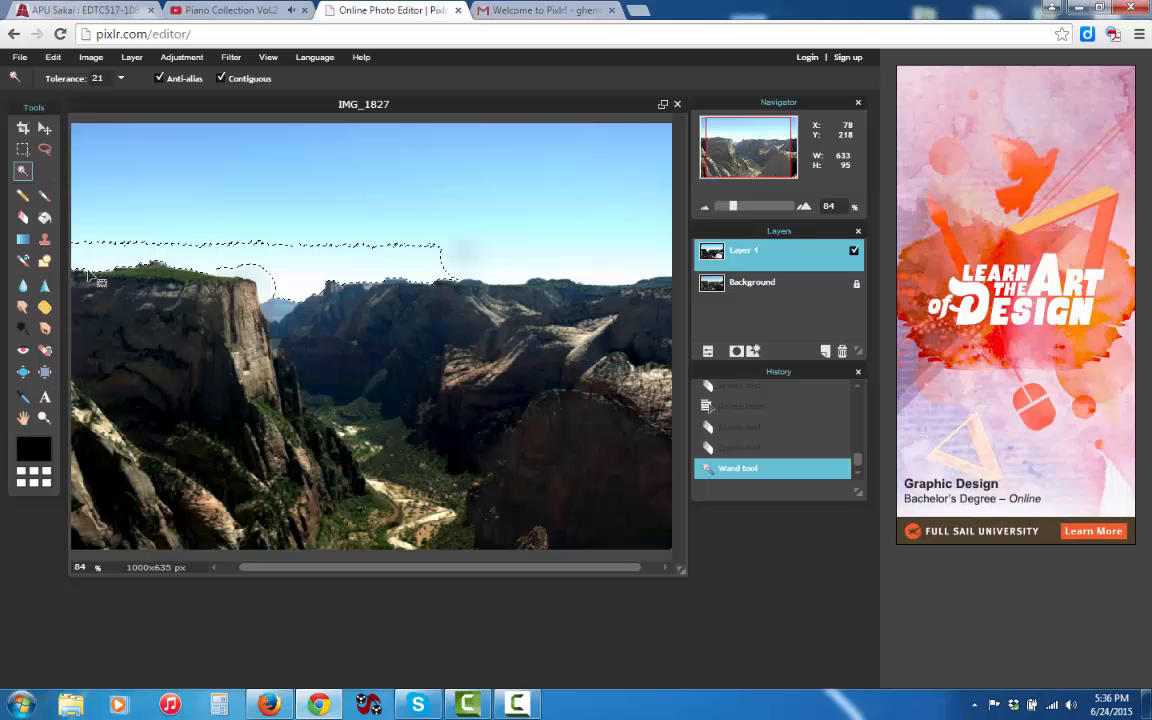
click(23, 151)
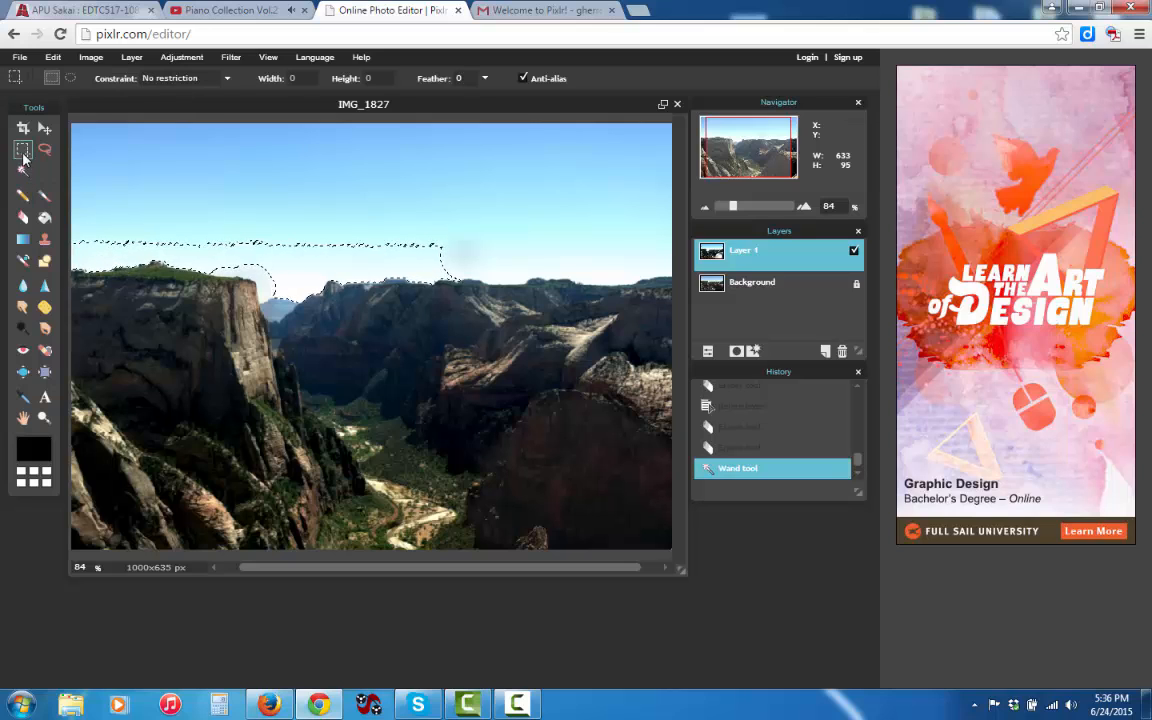
Deselect the sky and outline the tall cliff with a freehand Lasso selection at feather 0.
click(44, 149)
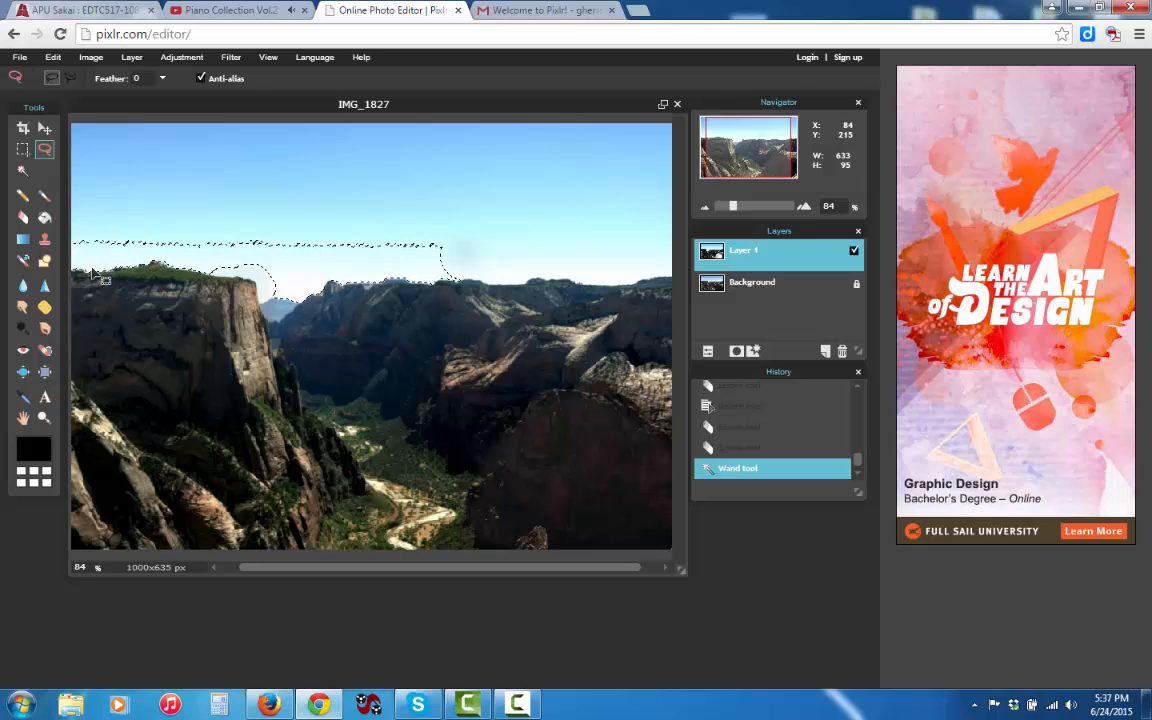
click(95, 172)
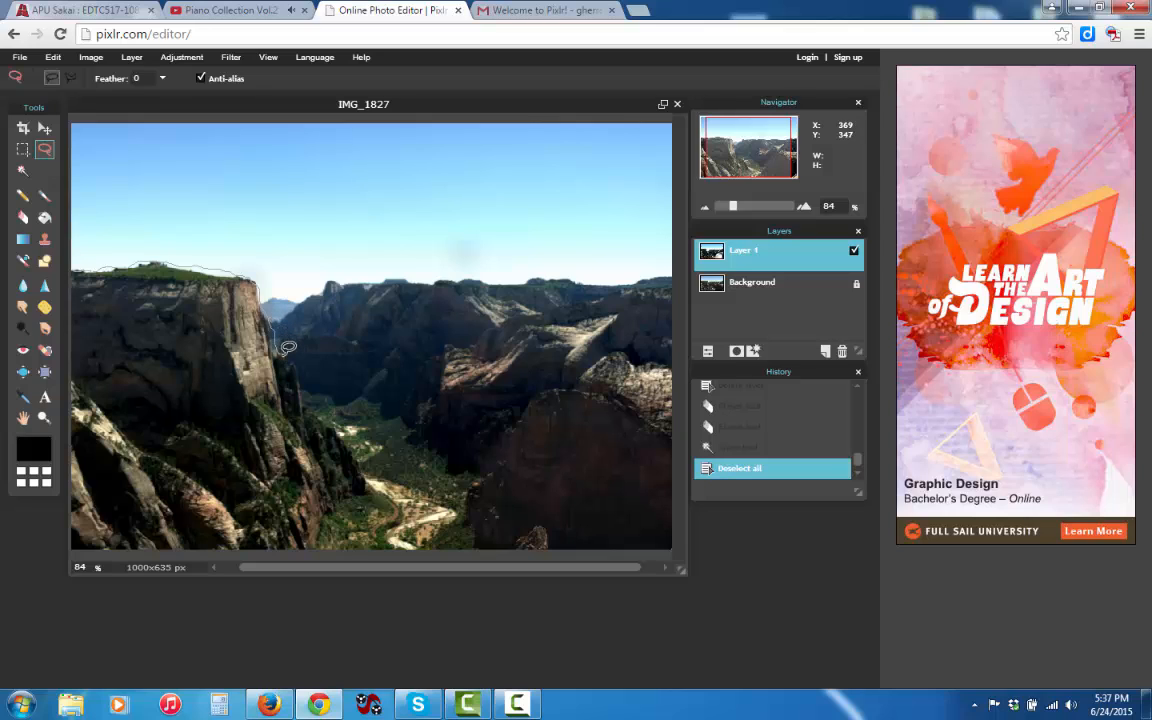
mouse_move(298, 356)
mouse_down()
mouse_move(321, 413)
mouse_move(376, 461)
mouse_move(360, 494)
mouse_move(332, 500)
mouse_move(322, 534)
mouse_move(82, 566)
mouse_move(66, 328)
mouse_move(76, 266)
mouse_up()
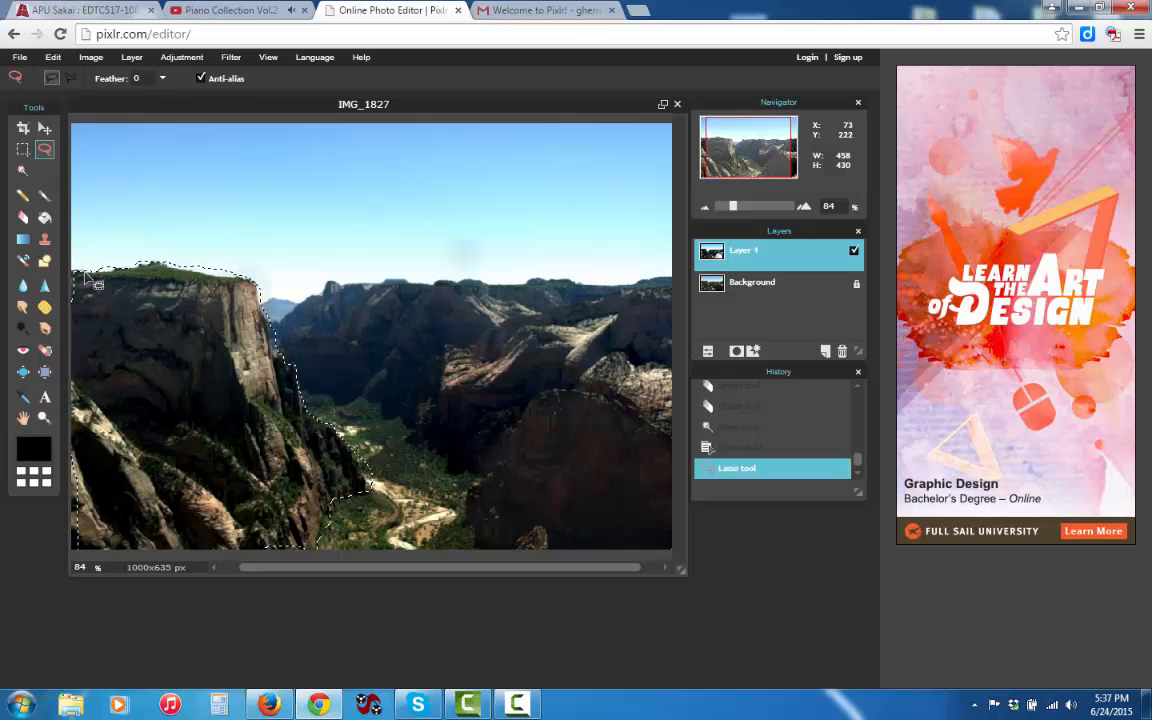
Move the selected cliff to the right so that it stands over the middle of the canyon.
click(44, 128)
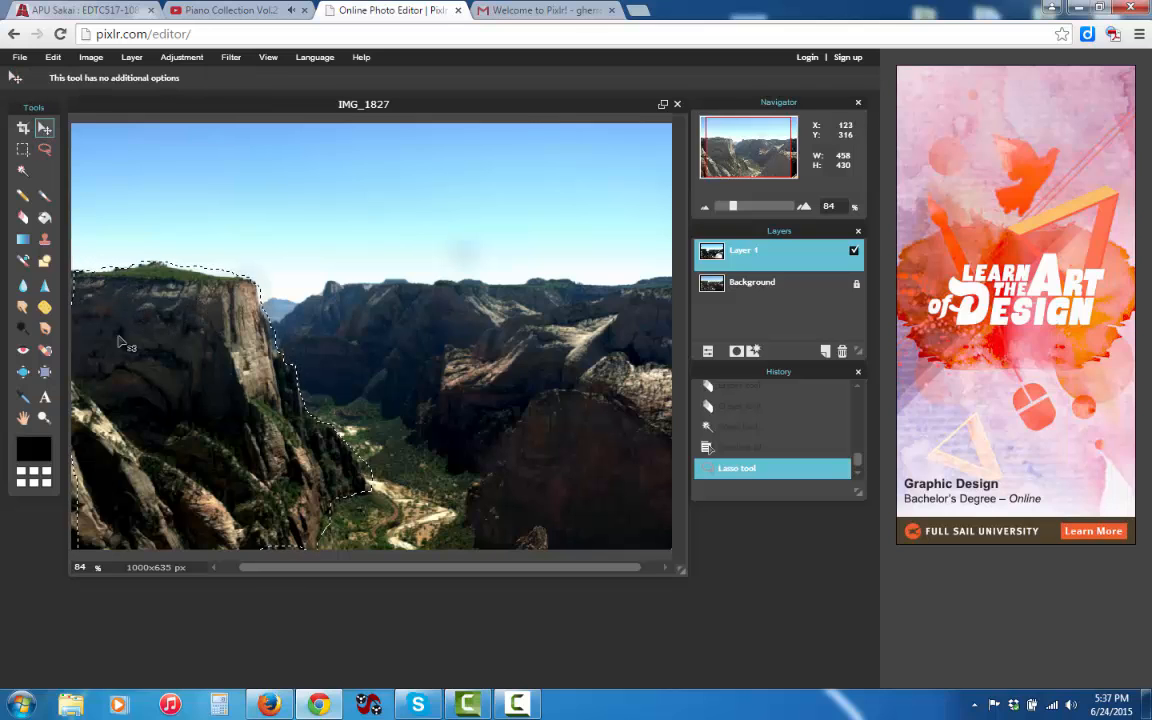
mouse_move(138, 350)
mouse_down()
mouse_move(340, 317)
mouse_move(412, 247)
mouse_move(399, 317)
mouse_move(417, 328)
mouse_up()
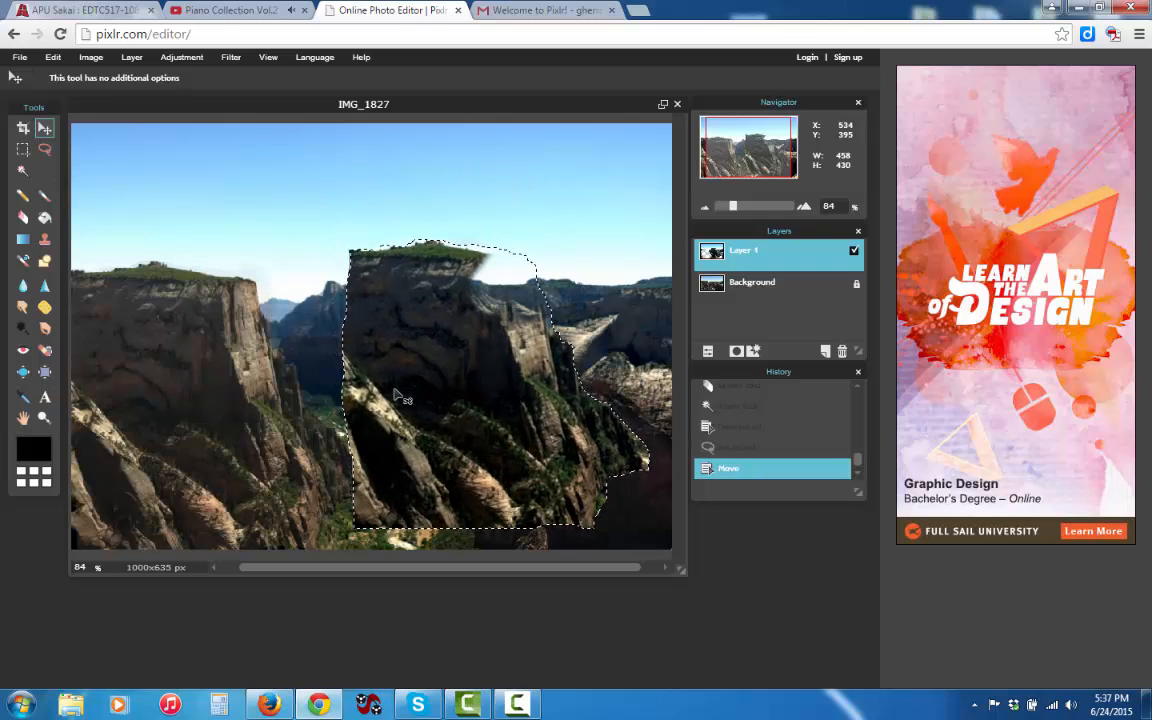
mouse_move(399, 392)
mouse_down()
mouse_move(335, 332)
mouse_move(214, 298)
mouse_move(392, 366)
mouse_up()
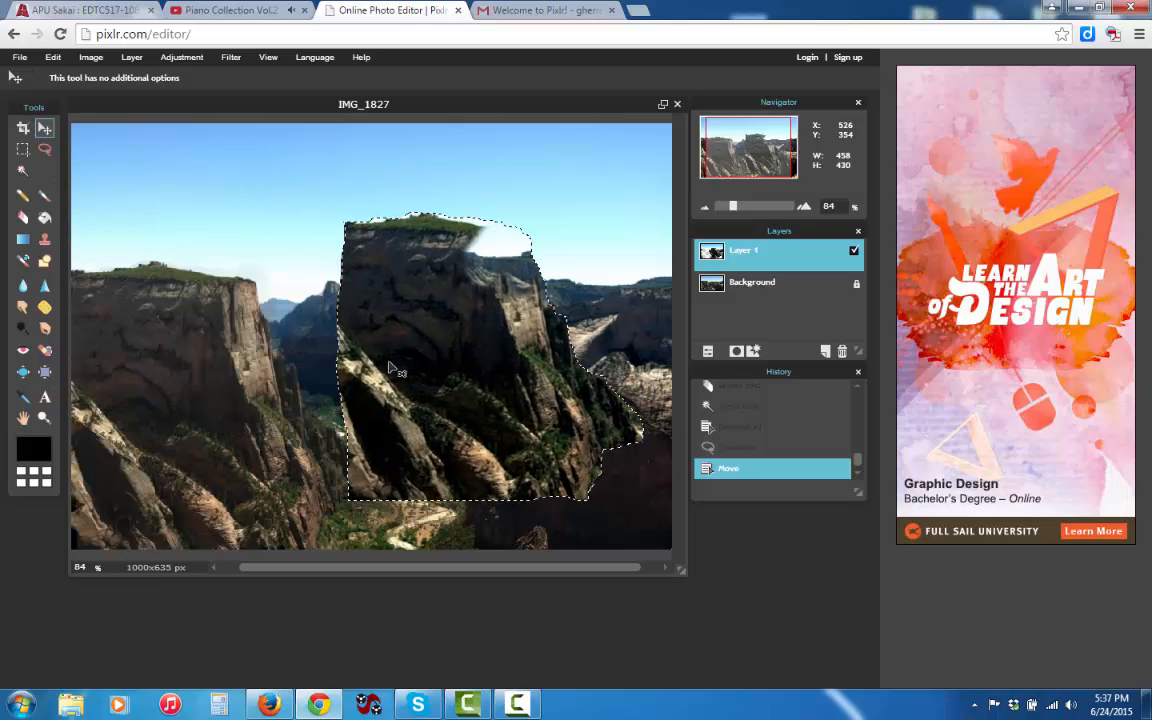
Create a new blank 800 x 600 image and move its window aside so that IMG_1827 can be reached.
click(19, 57)
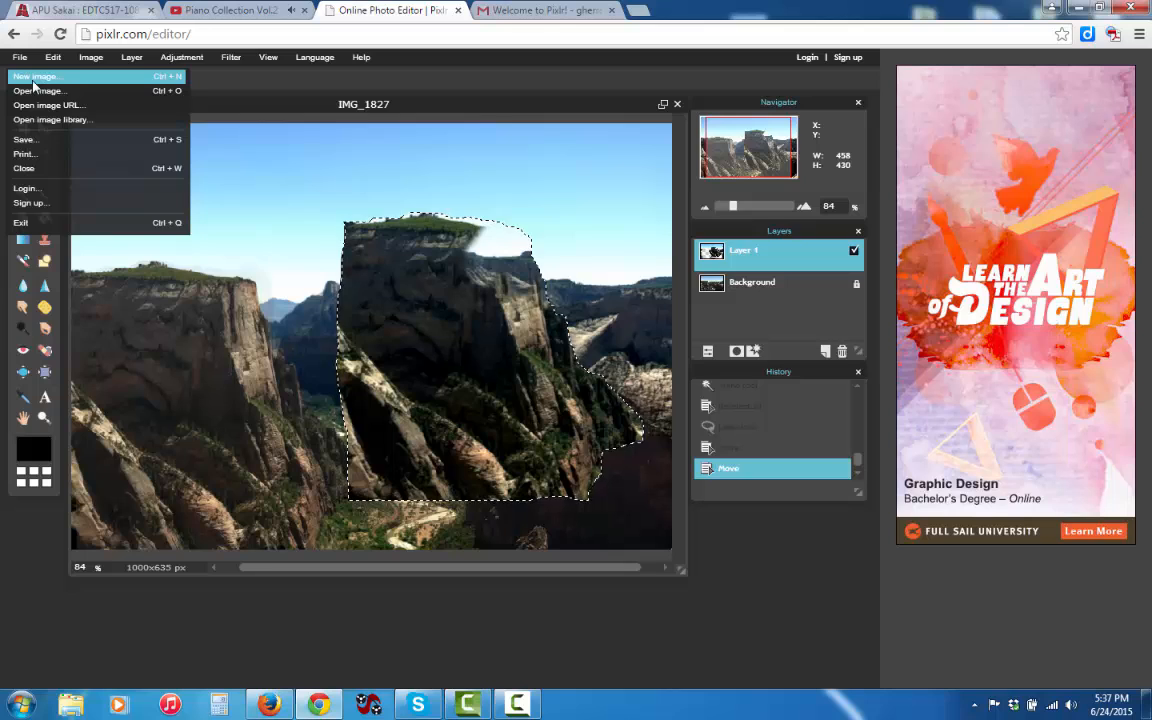
click(33, 80)
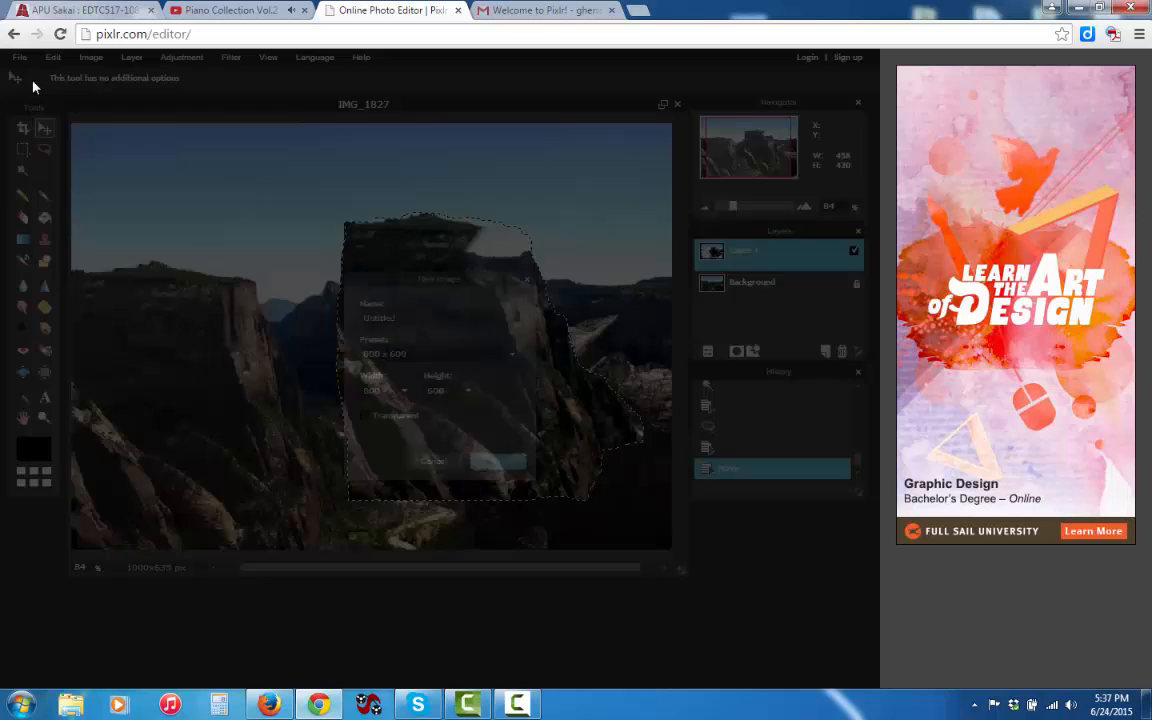
click(498, 462)
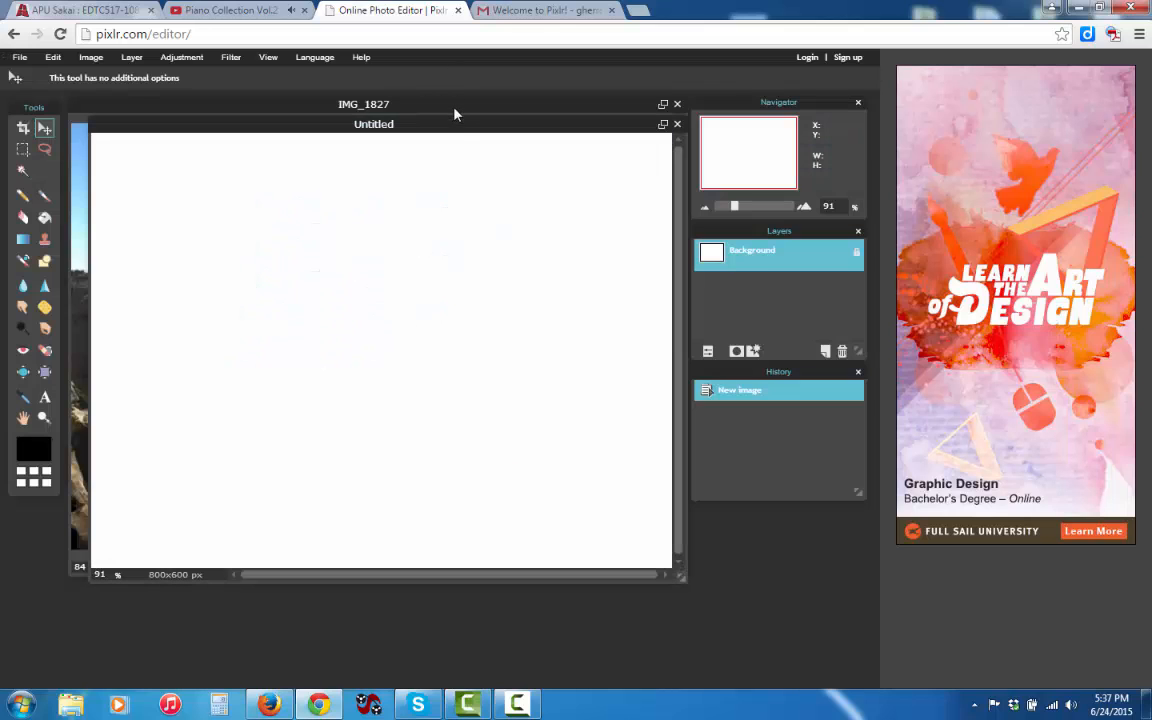
drag(457, 129, 591, 279)
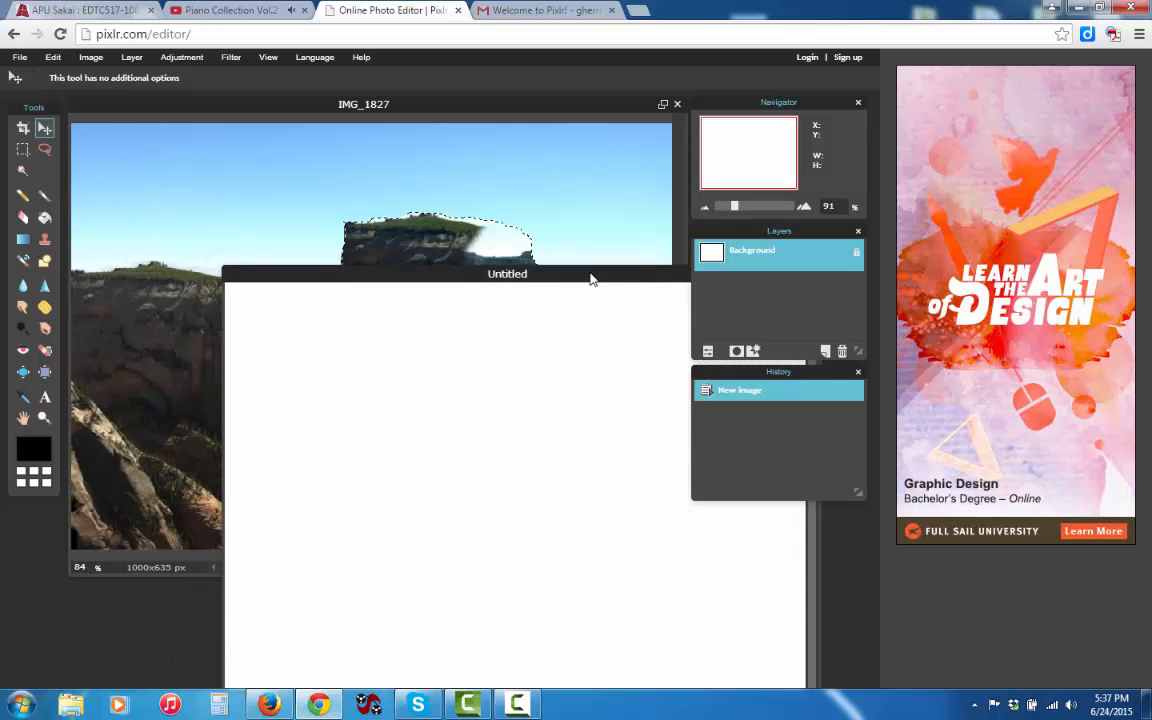
Copy the selected cliff from IMG_1827 into the Untitled image with the Move tool and place it near that image's left edge.
click(431, 240)
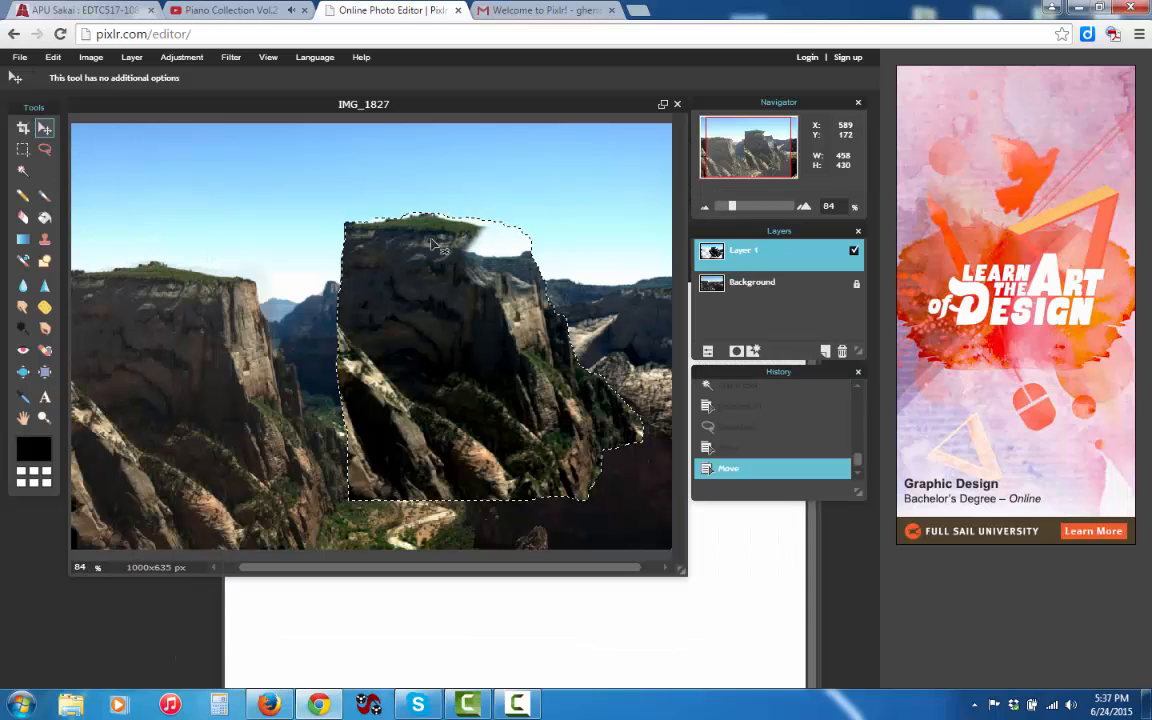
drag(431, 240, 608, 615)
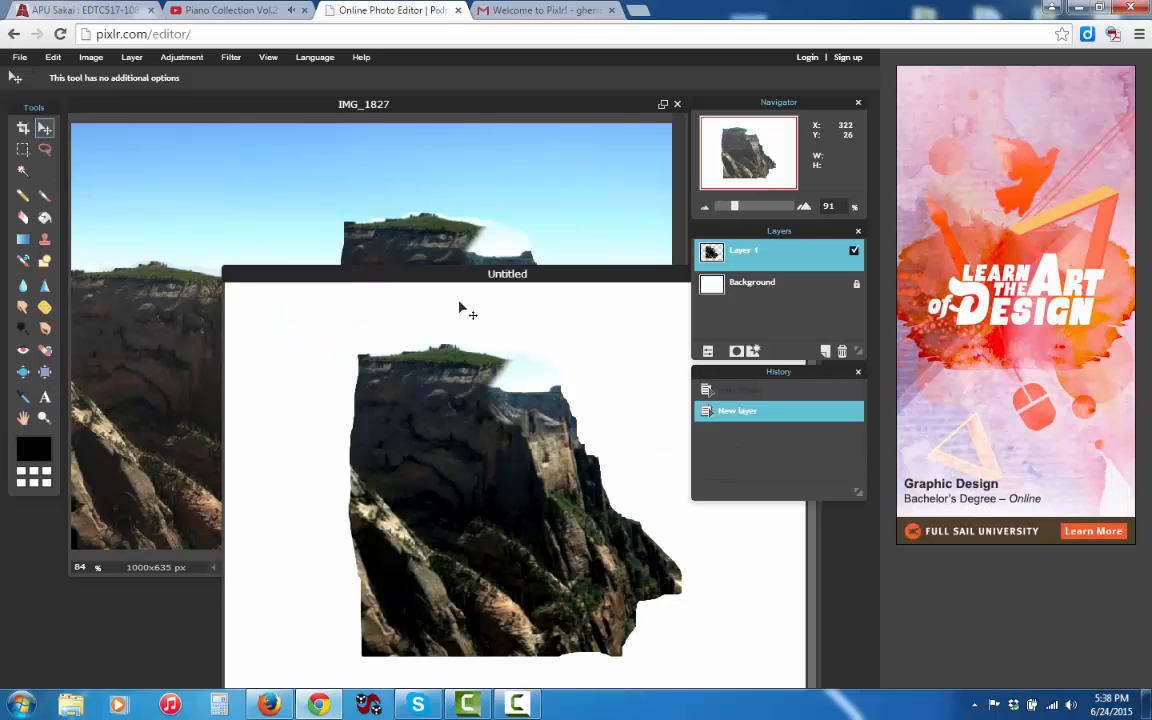
drag(437, 273, 283, 95)
drag(326, 254, 242, 285)
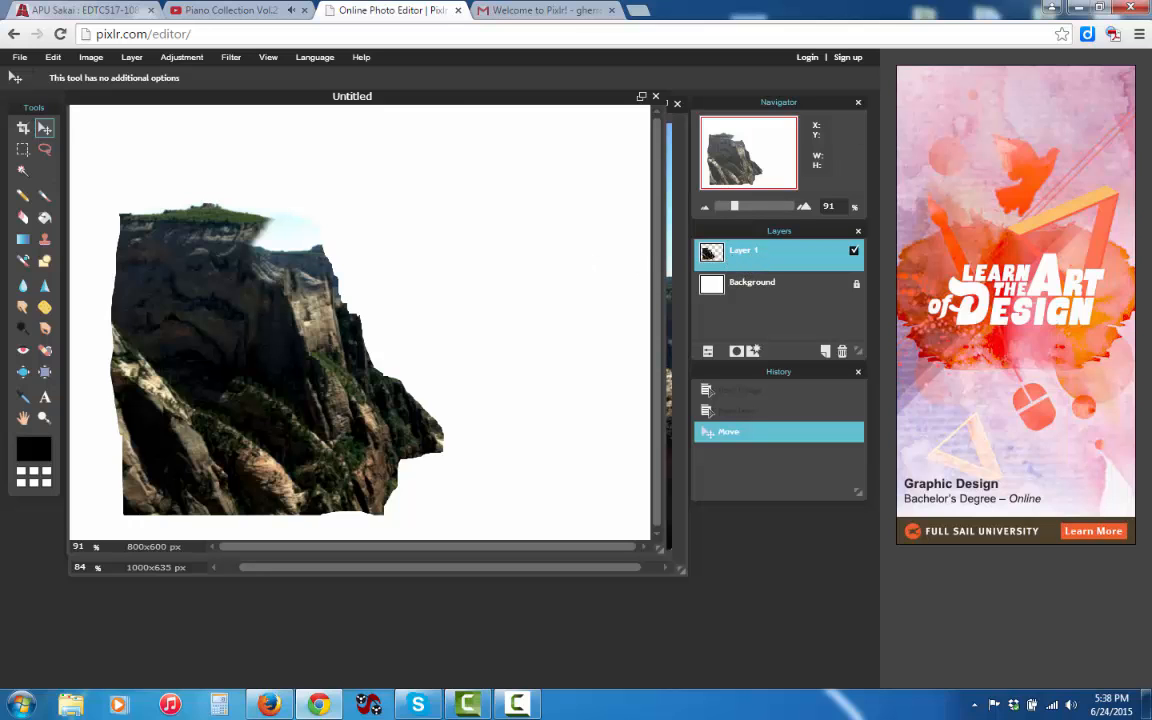
Return to IMG_1827 and move its selected cliff piece back to the left, overlapping the original tall cliff.
drag(437, 96, 490, 303)
click(420, 240)
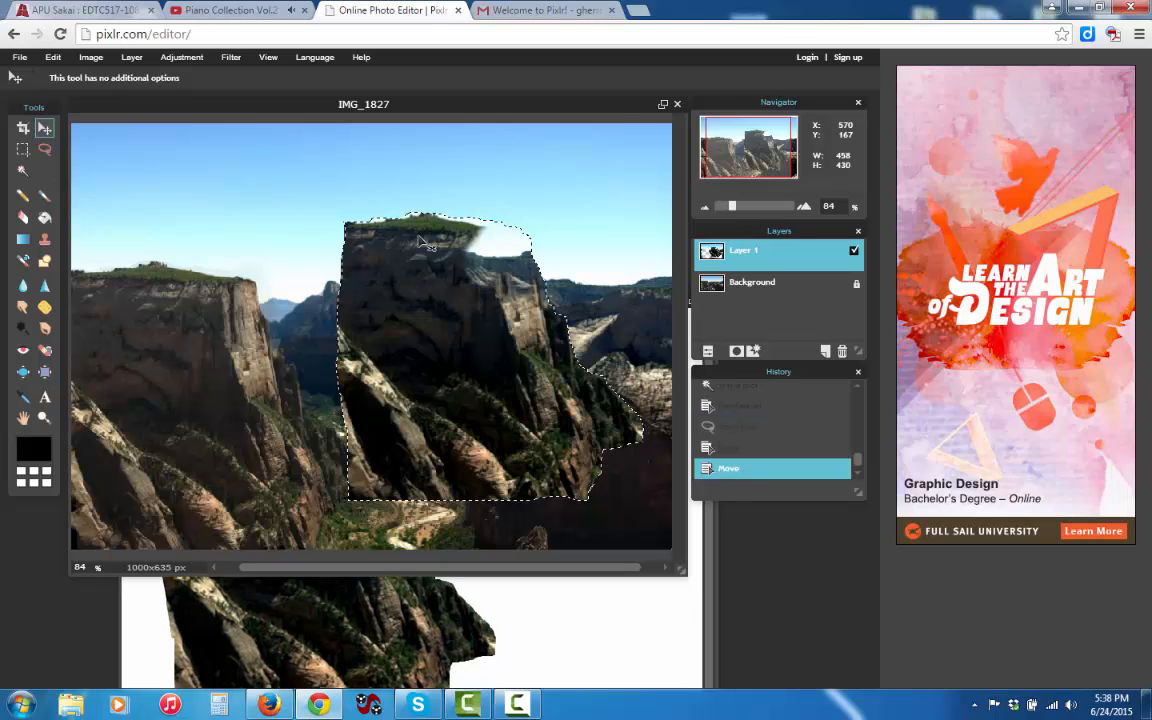
drag(420, 240, 245, 208)
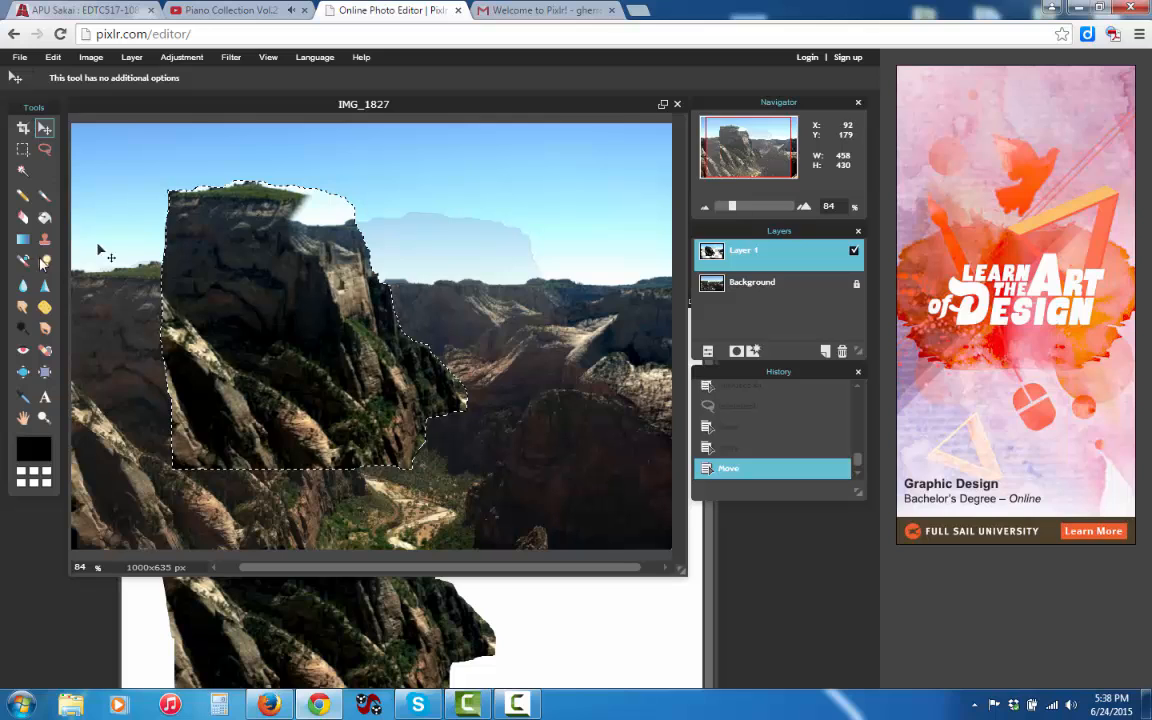
click(25, 239)
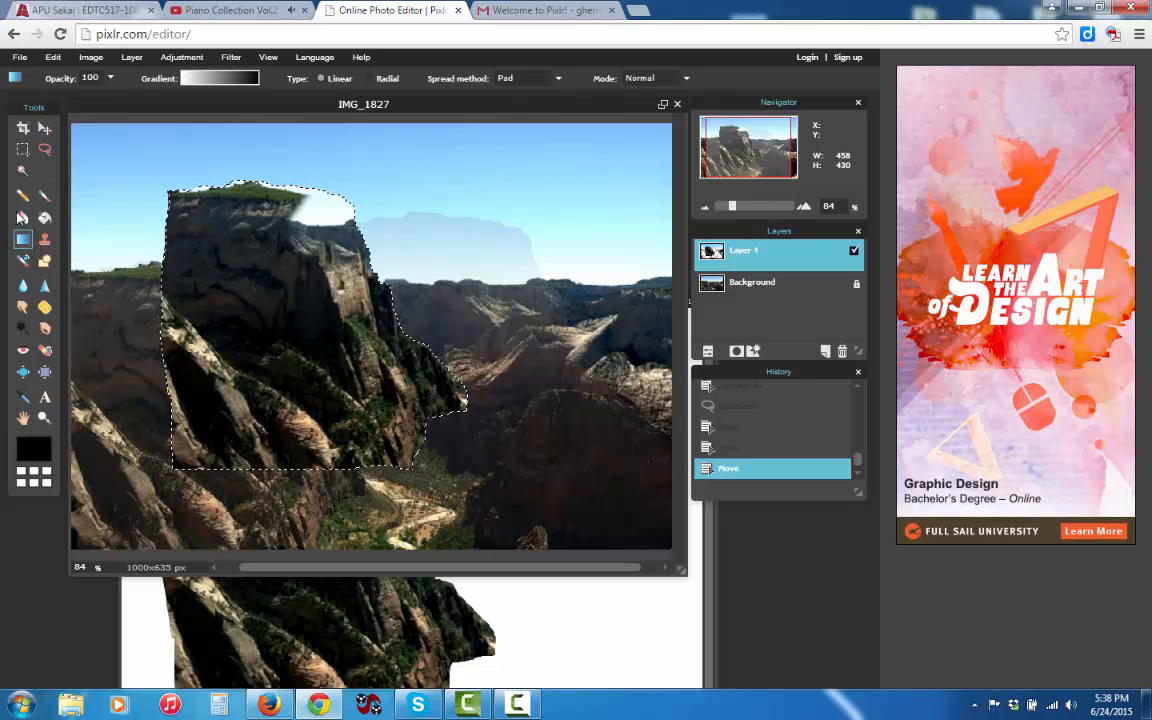
Erase the upper part of the selected cliff piece with the Eraser tool so the sky and landscape behind it show.
click(23, 217)
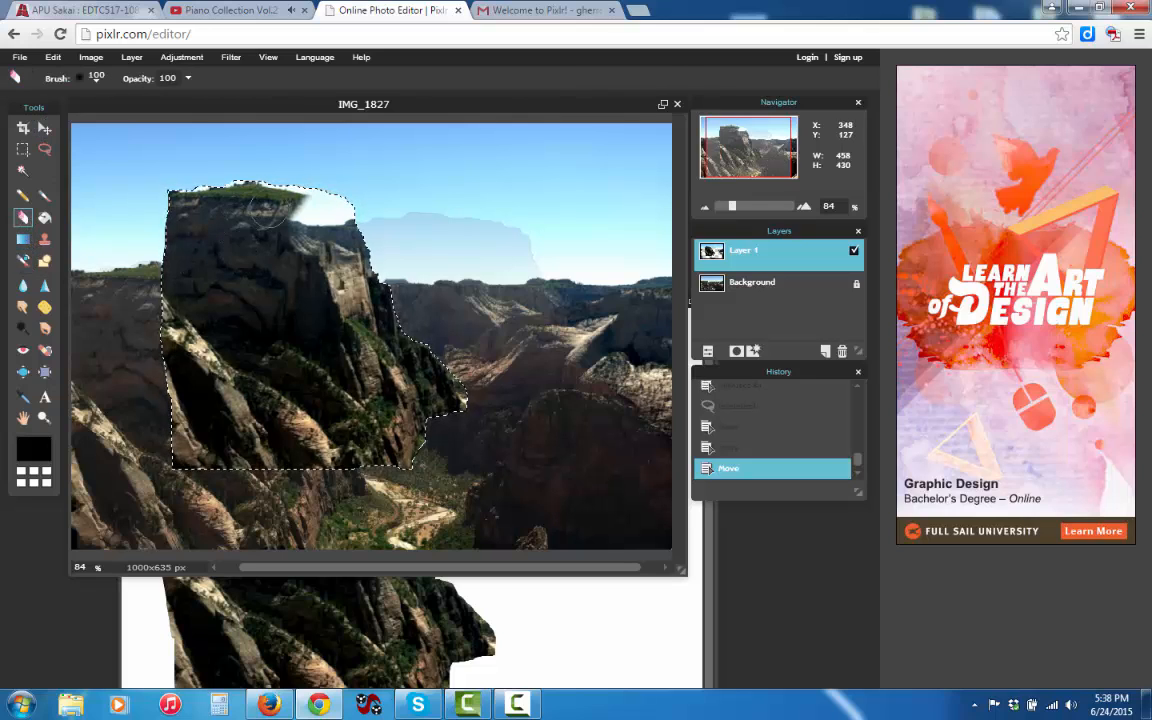
mouse_move(268, 182)
mouse_down()
mouse_move(179, 208)
mouse_move(208, 228)
mouse_move(329, 216)
mouse_move(248, 195)
mouse_move(180, 203)
mouse_move(409, 247)
mouse_move(131, 224)
mouse_up()
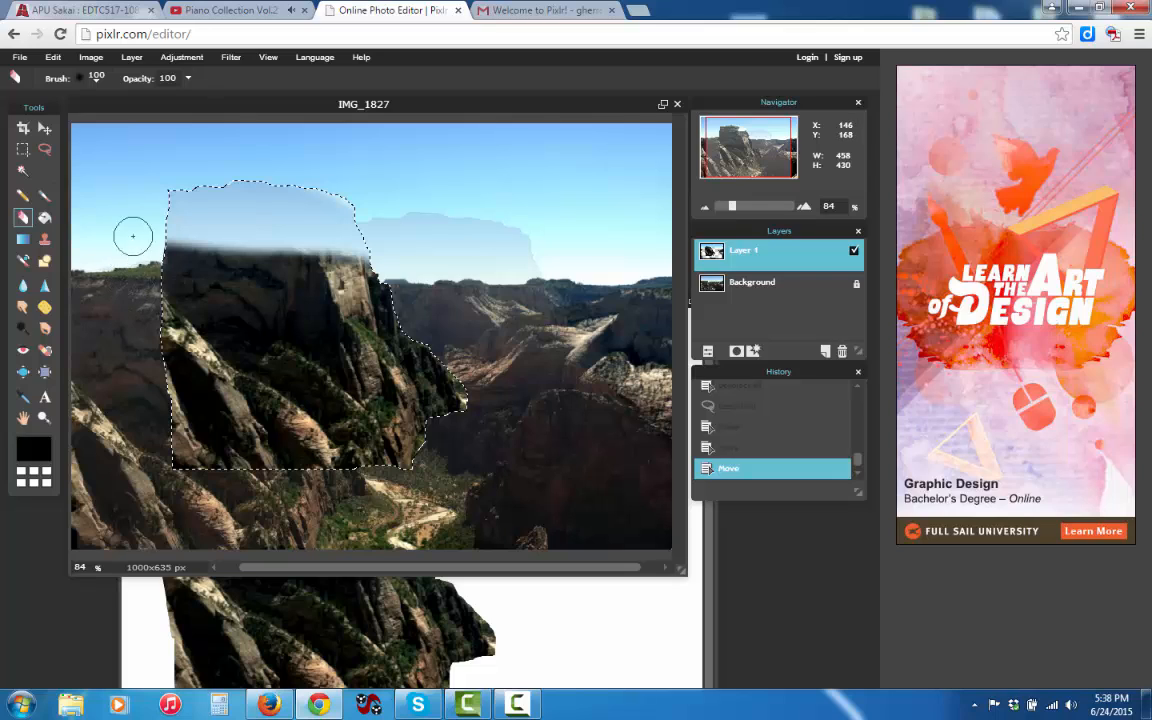
mouse_move(143, 262)
mouse_down()
mouse_move(177, 280)
mouse_move(211, 230)
mouse_move(234, 244)
mouse_move(192, 247)
mouse_move(244, 266)
mouse_move(404, 276)
mouse_move(332, 256)
mouse_move(148, 248)
mouse_move(202, 297)
mouse_move(373, 293)
mouse_move(381, 305)
mouse_move(180, 264)
mouse_up()
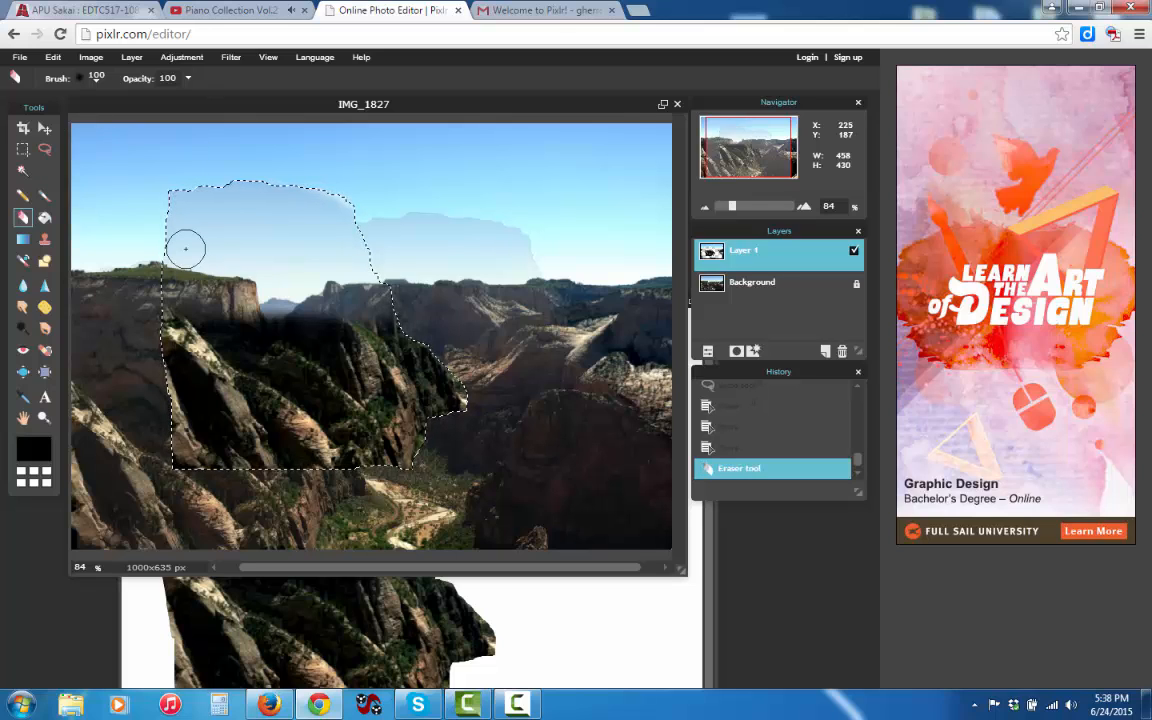
Undo the erasing, the cliff moves and the lasso selection in IMG_1827.
key(ctrl+z)
key(ctrl+z)
key(ctrl+z)
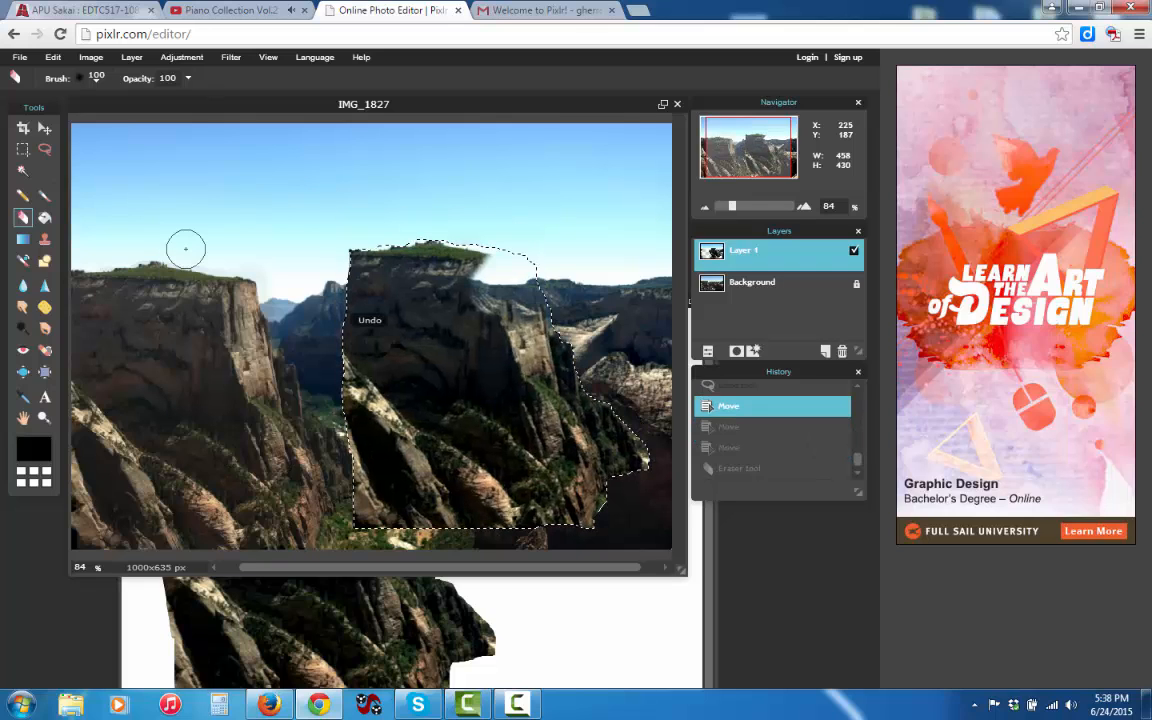
key(ctrl+z)
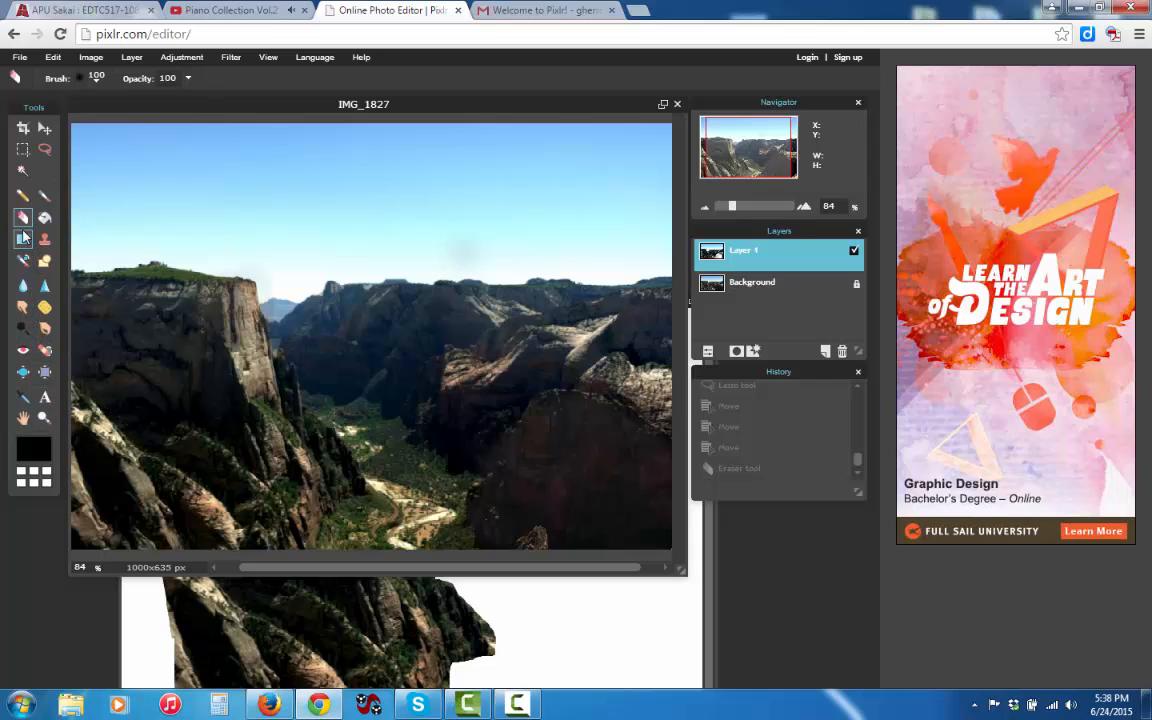
Draw a rectangular marquee about 739 x 509 px over the canyon, shift it slightly down and right, and deselect it.
click(25, 150)
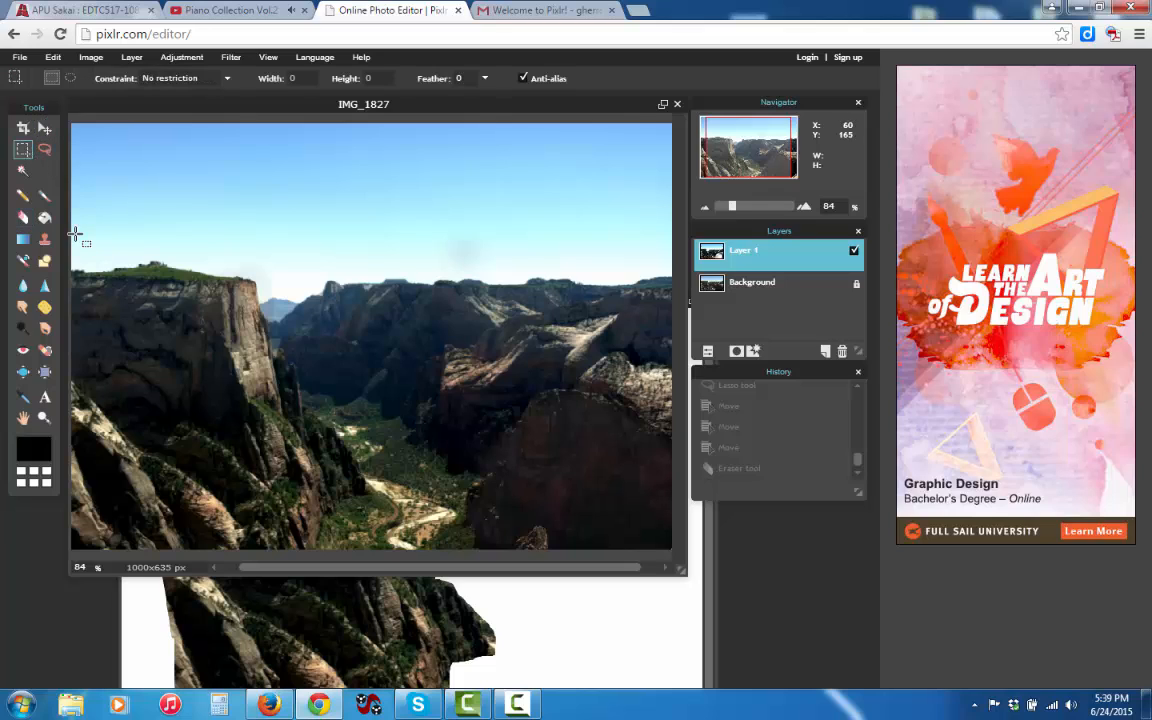
drag(96, 155, 593, 495)
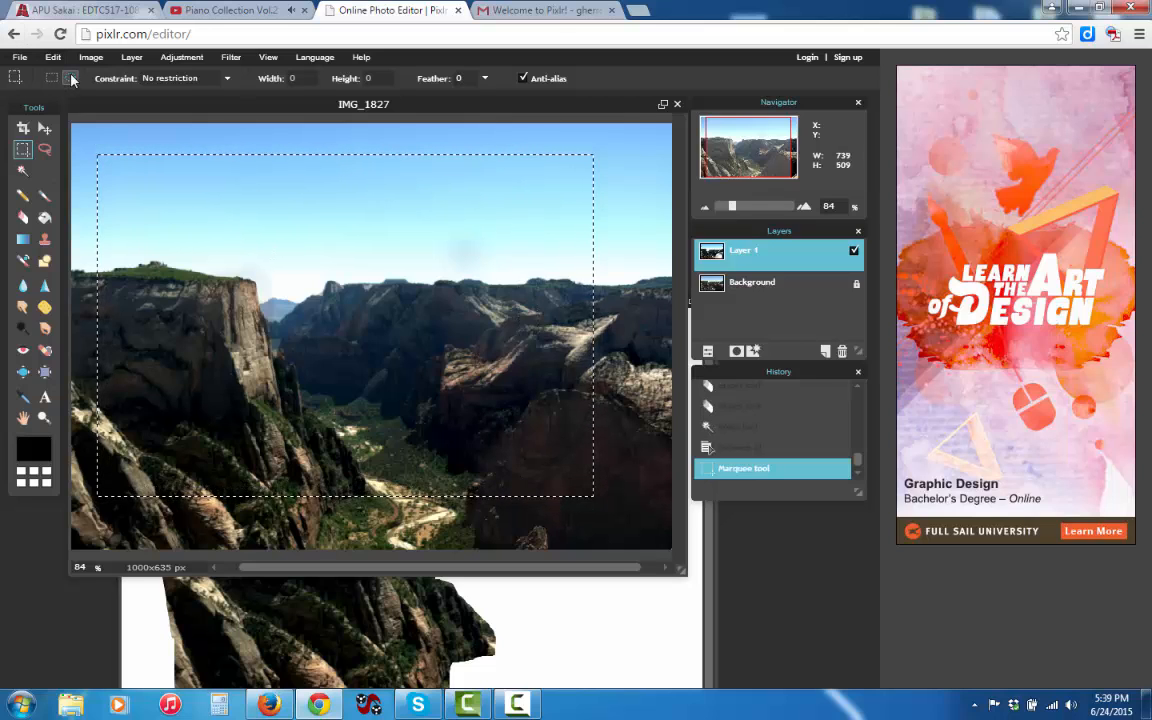
drag(211, 272, 234, 299)
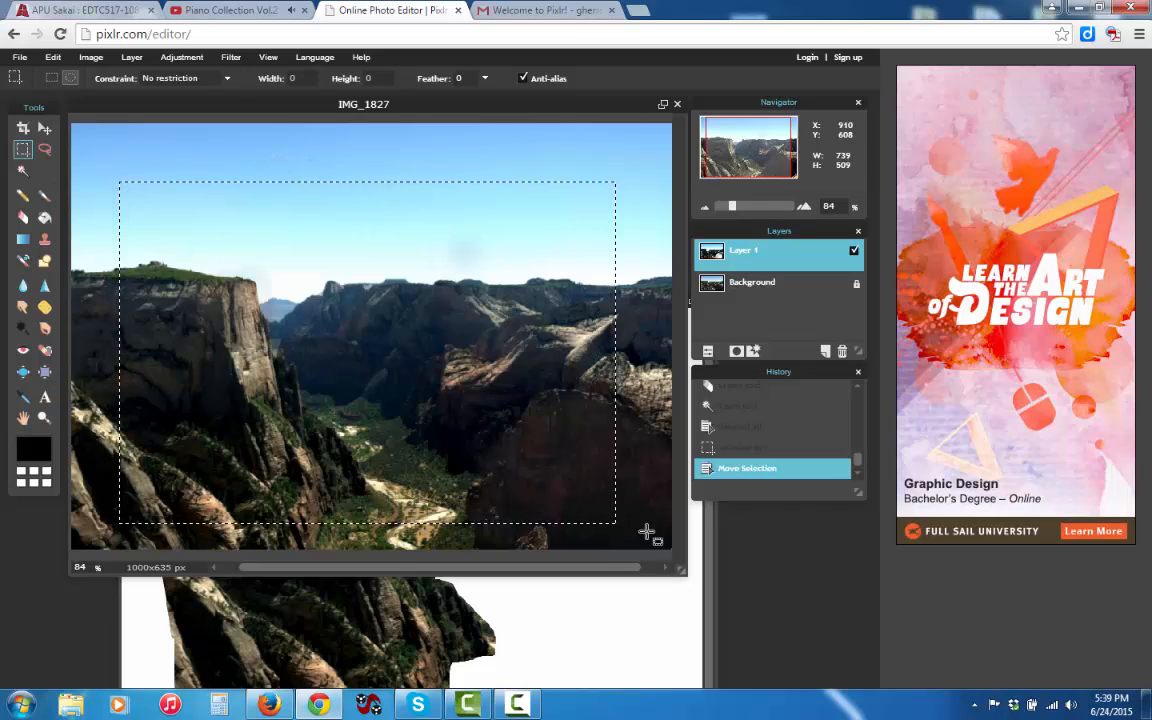
click(648, 494)
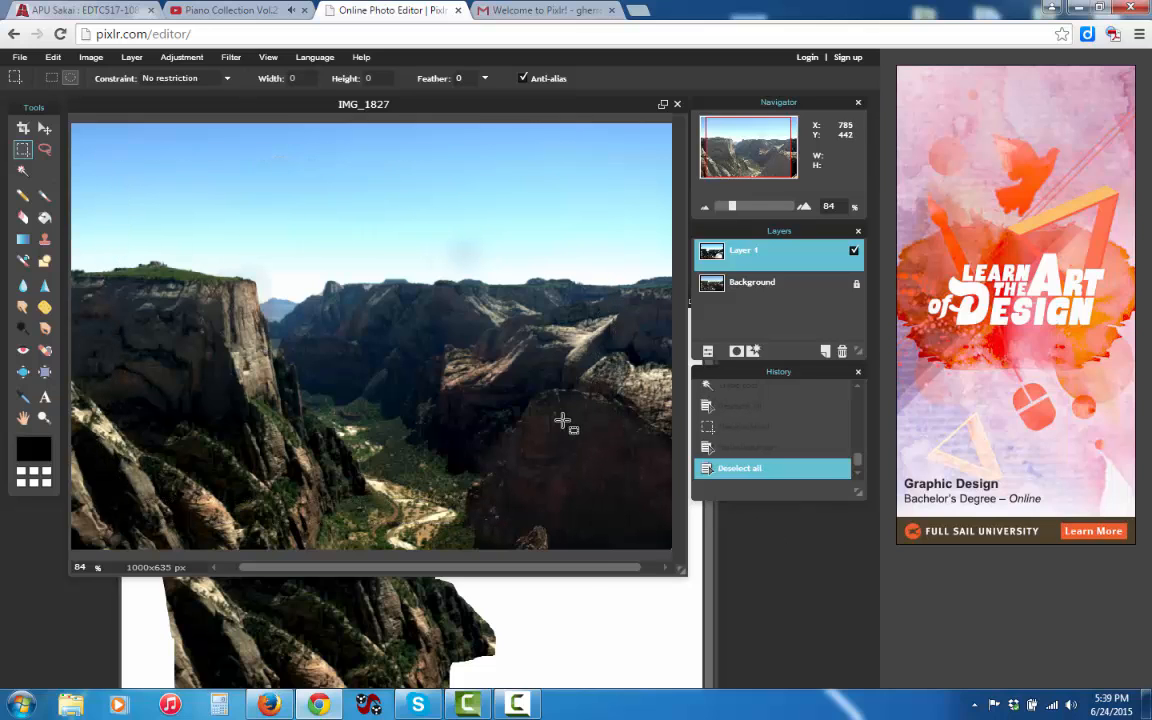
Draw an elliptical marquee about 571 x 350 px over the canyon, subtract an ellipse from its lower left, and deselect.
drag(563, 422, 180, 185)
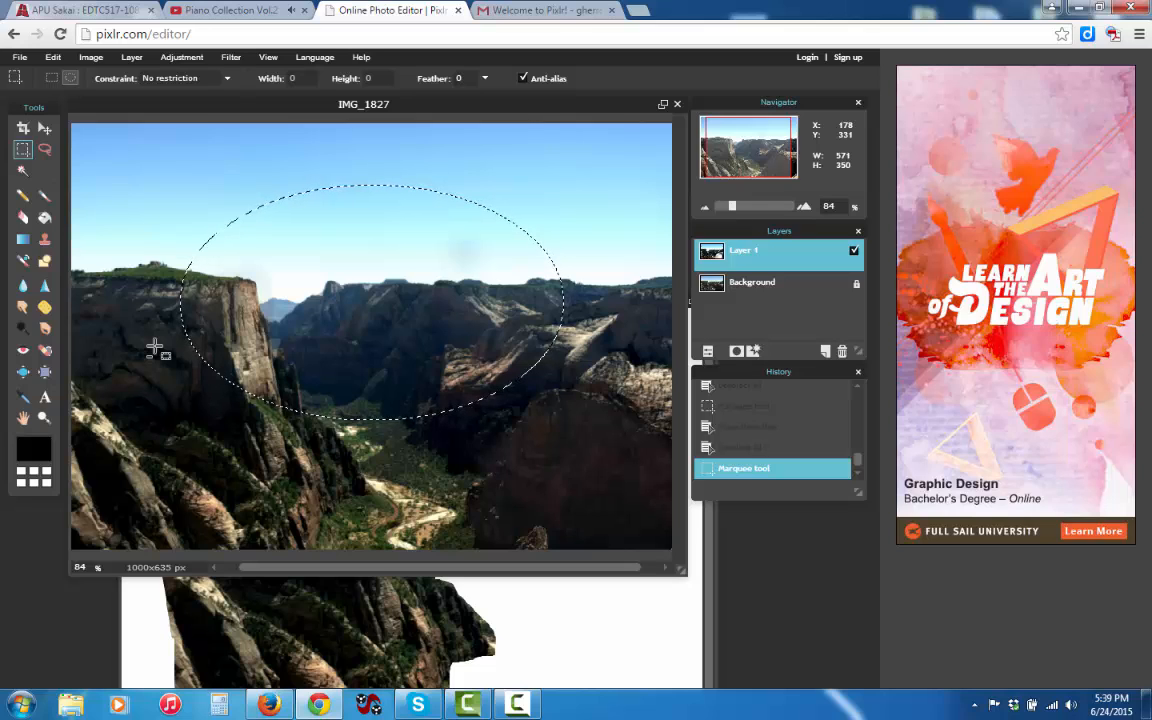
drag(155, 348, 294, 456)
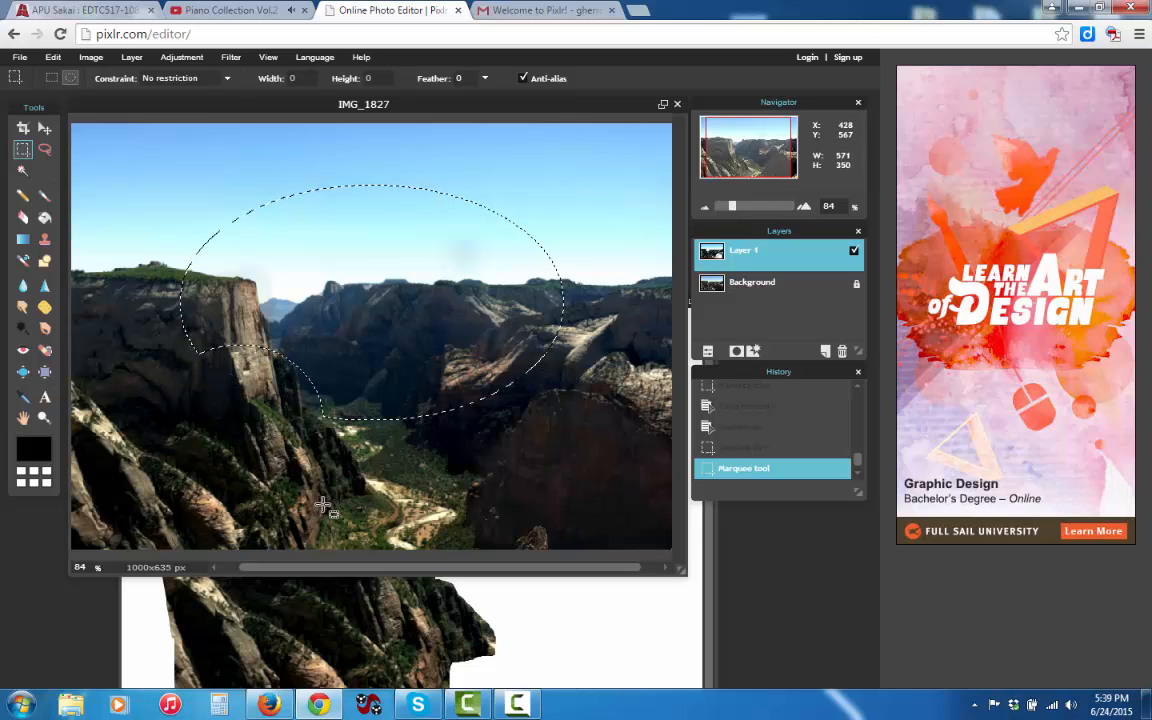
click(510, 425)
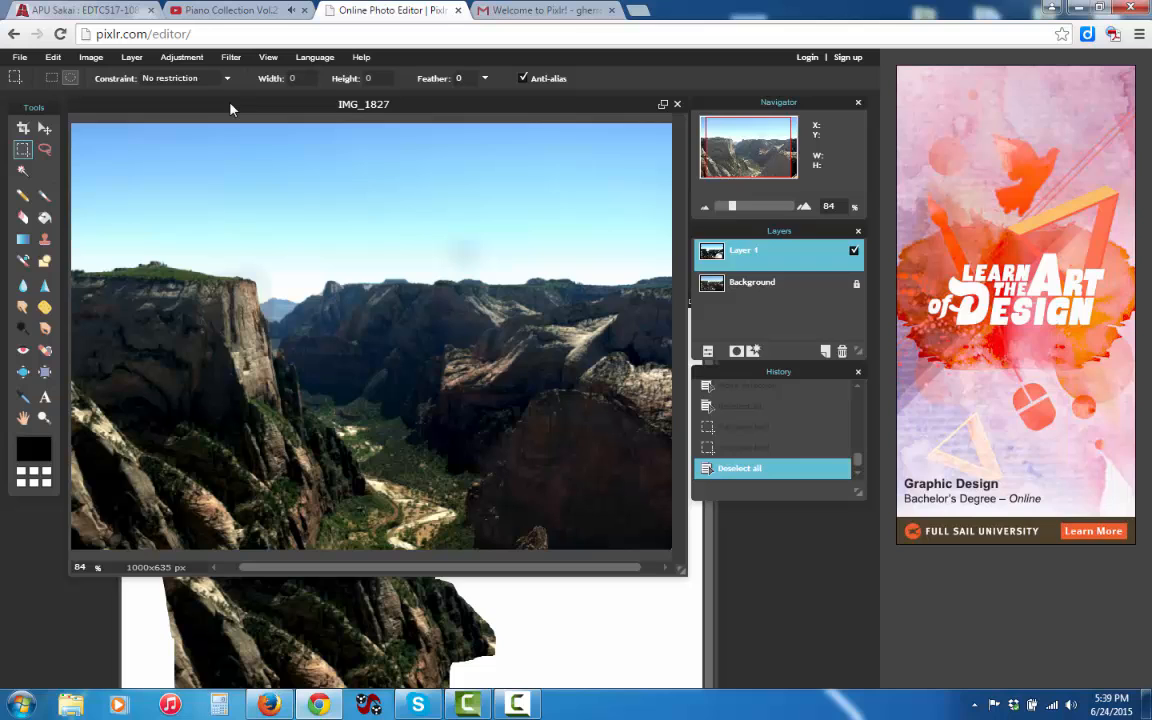
drag(230, 108, 240, 130)
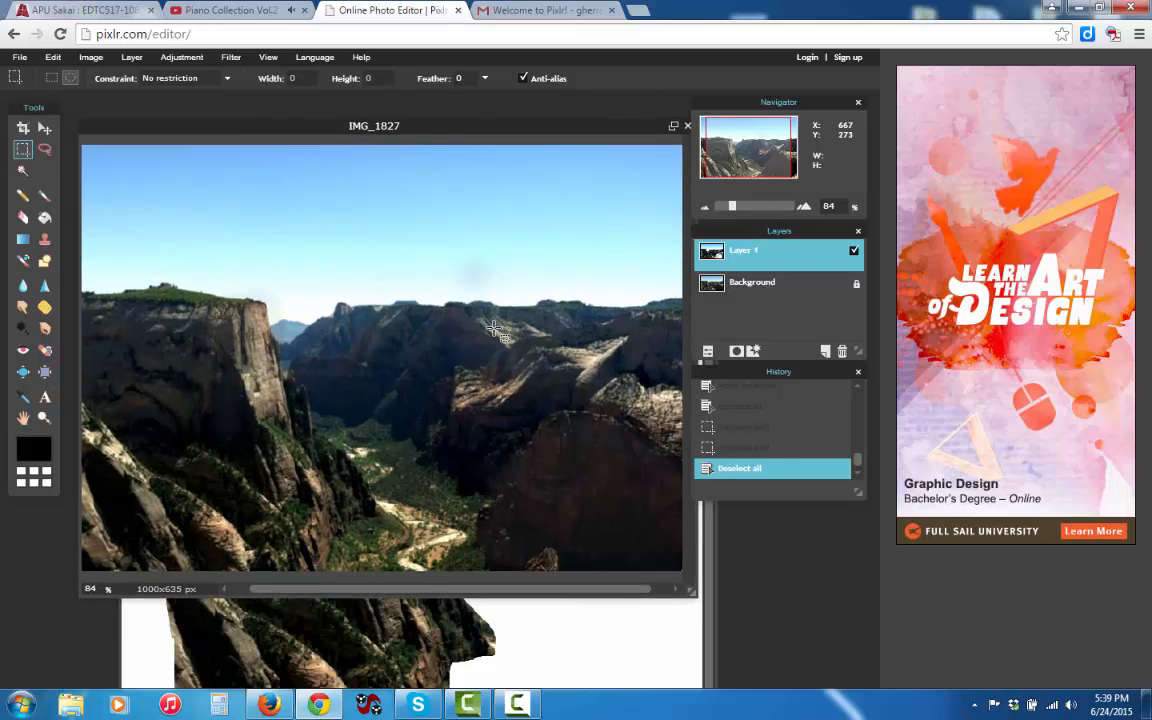
click(530, 706)
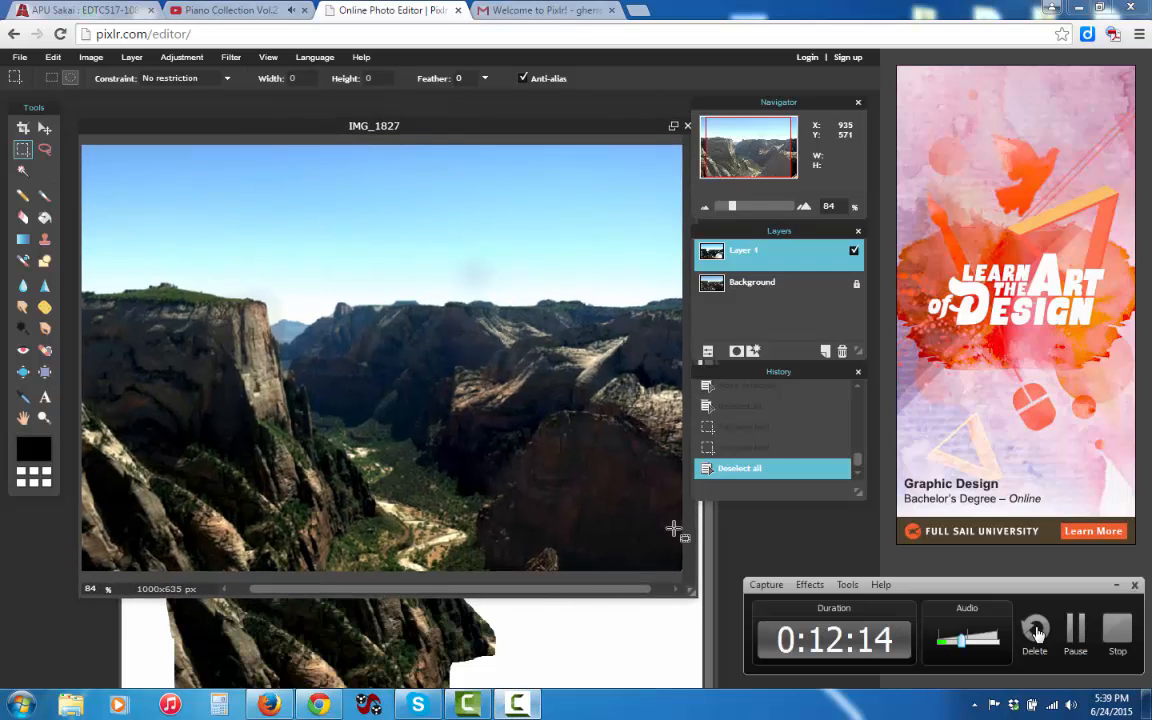